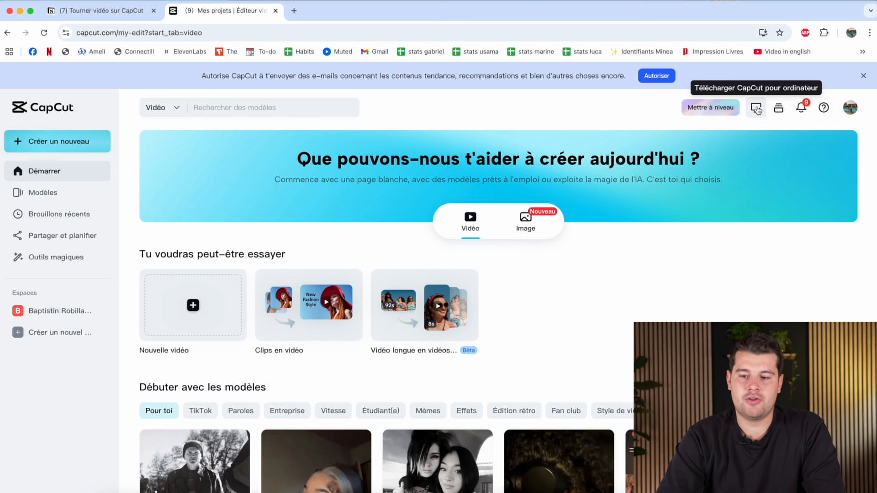
Step: Switch to the CapCut desktop app, create a new project and maximize its editor window
click(757, 109)
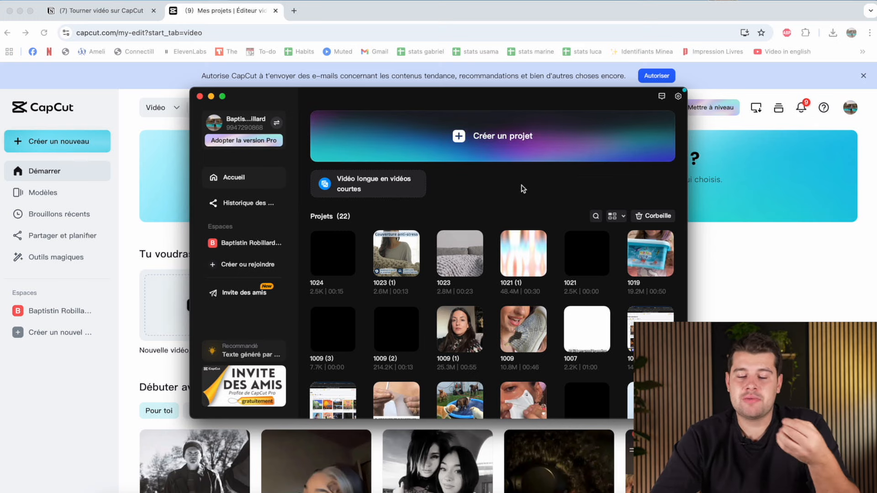
click(488, 137)
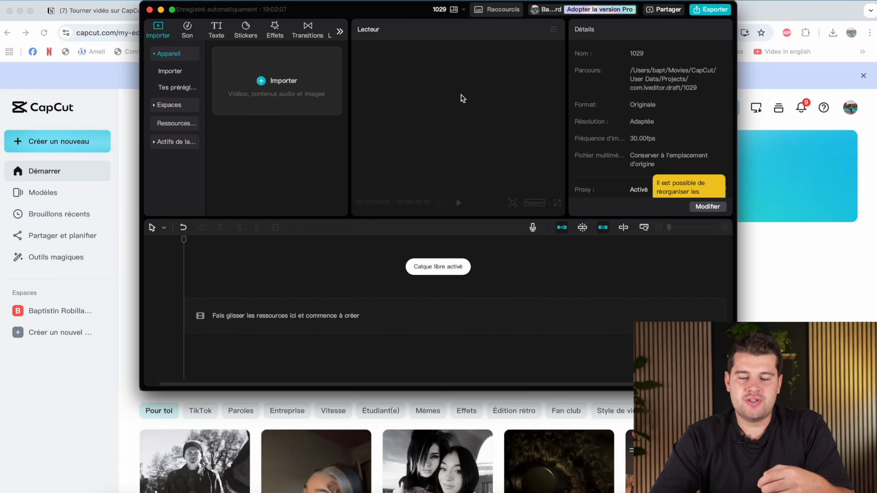
double_click(366, 16)
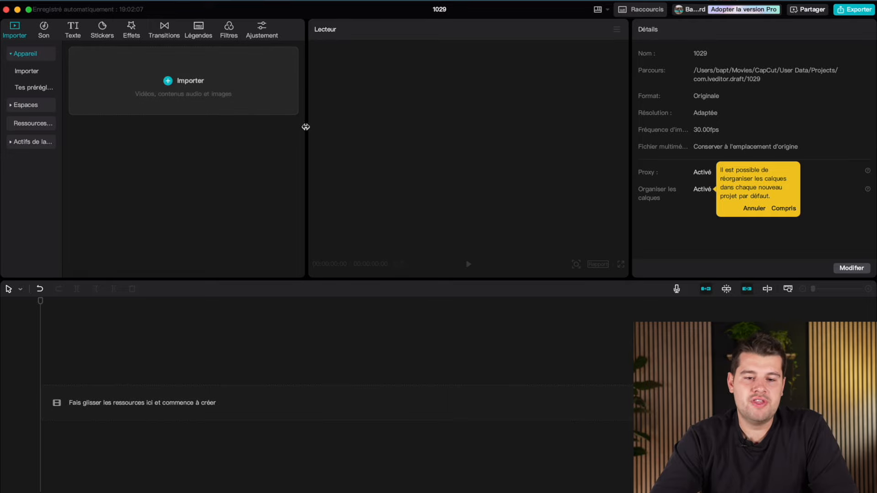
Step: Import the sink video into the project and place it from the imported media at the start of the main track
key(super+Tab)
drag(205, 68, 218, 372)
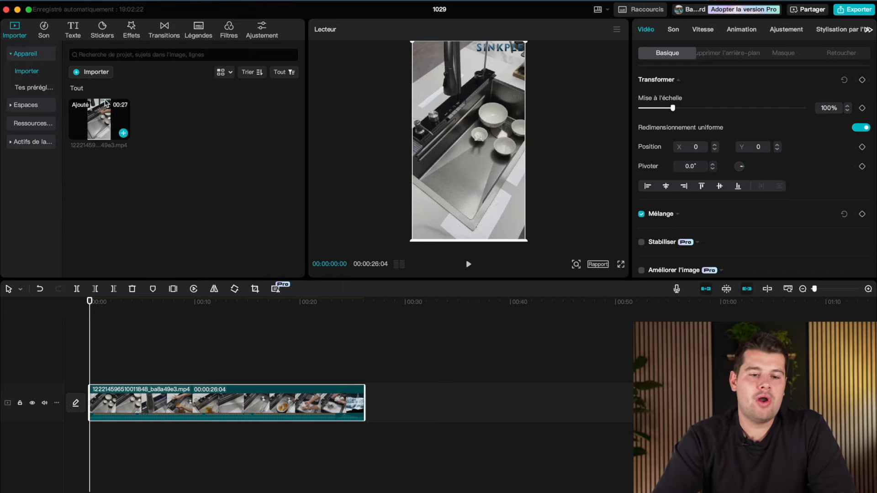
key(Delete)
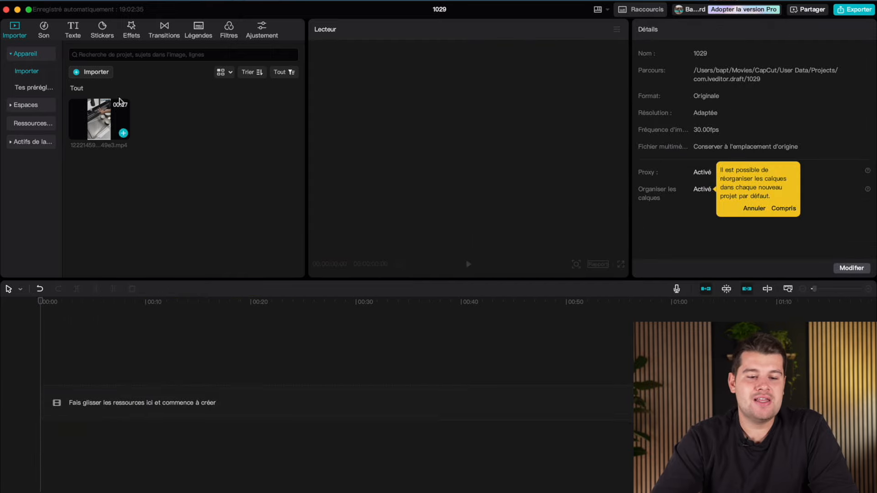
drag(104, 114, 86, 386)
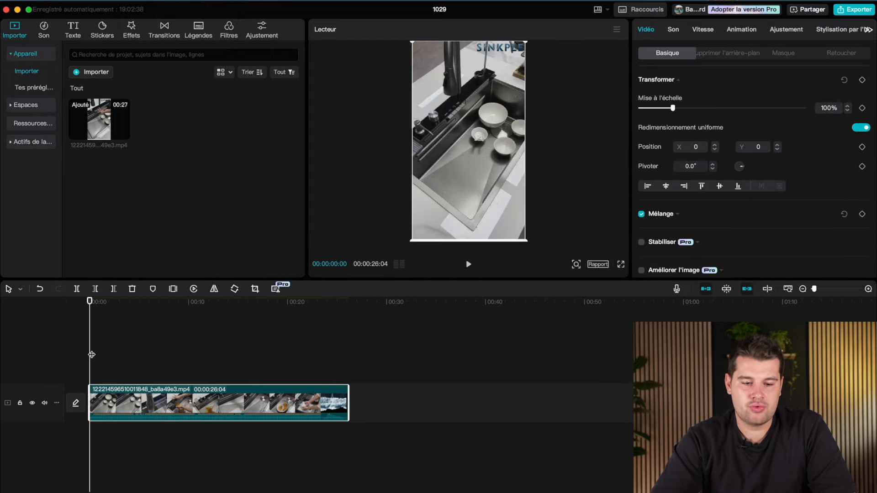
drag(92, 355, 70, 379)
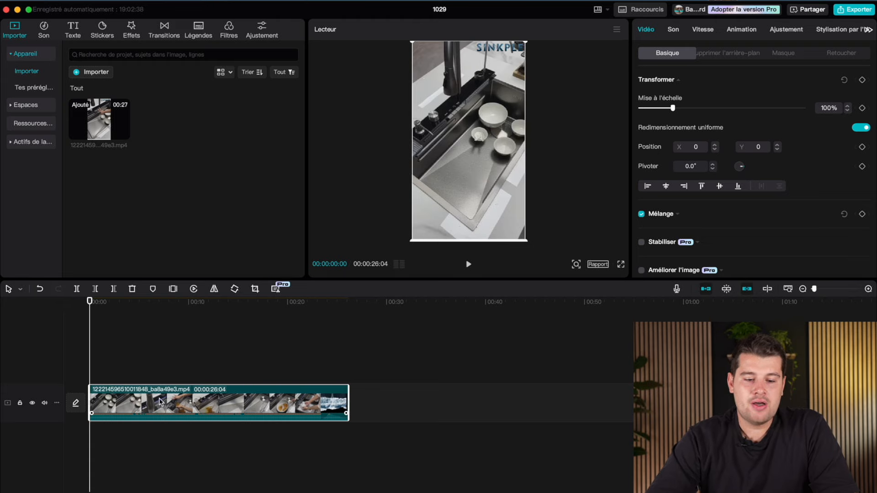
Step: Split the sink clip at 00:00:09:03, delete the part after the cut and undo that deletion
drag(155, 358, 179, 362)
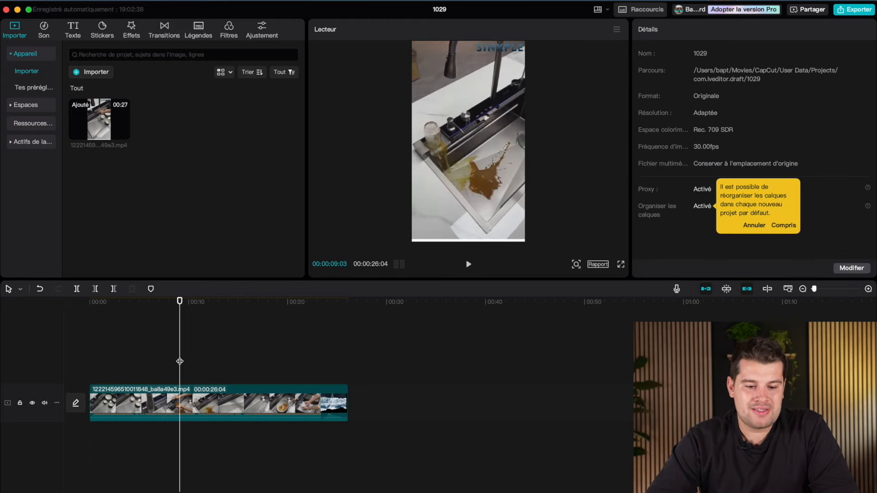
click(76, 289)
drag(224, 378, 245, 376)
click(206, 396)
key(Delete)
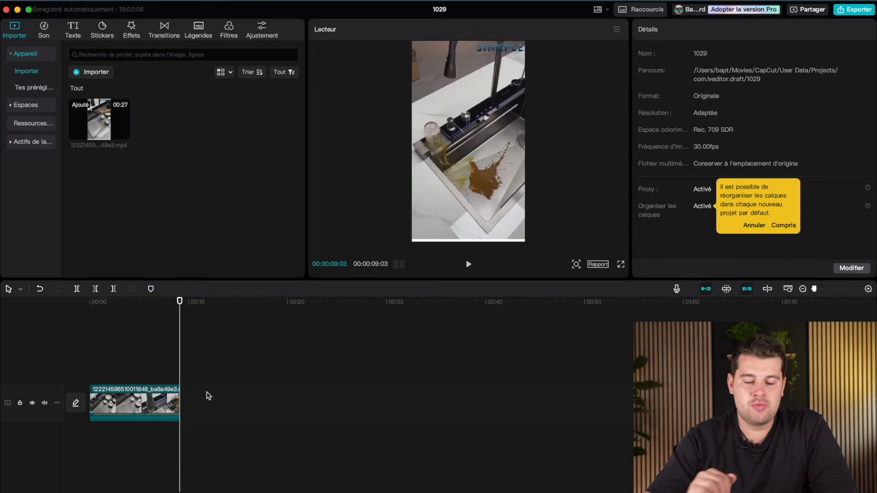
key(super+z)
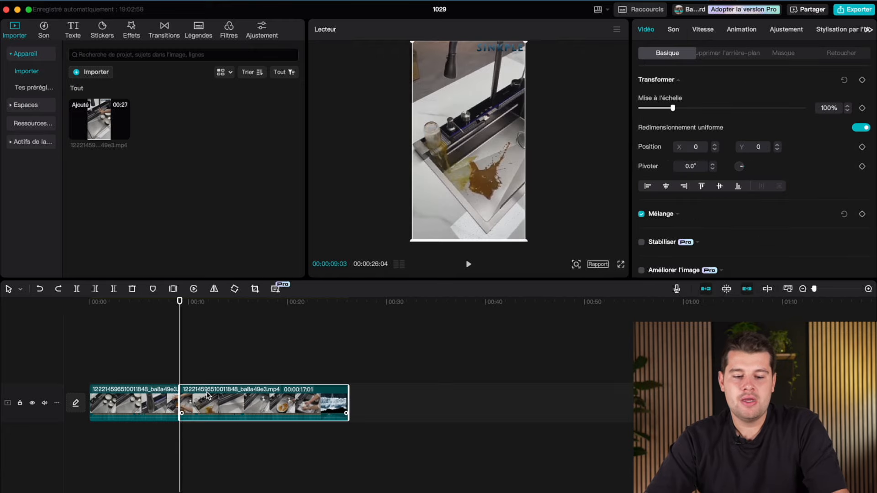
Step: Shift the cut between the two sink clips later, making the second 00:00:15:11 long, and mute and unmute their track
click(164, 384)
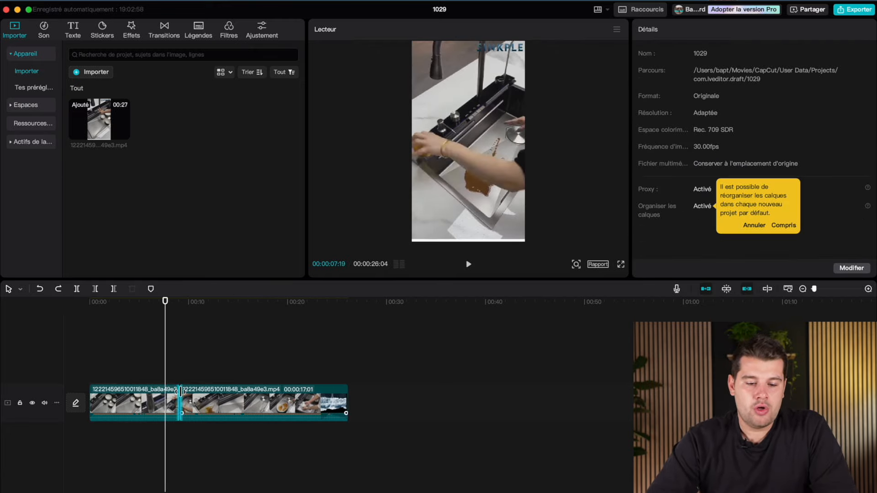
drag(181, 391, 197, 397)
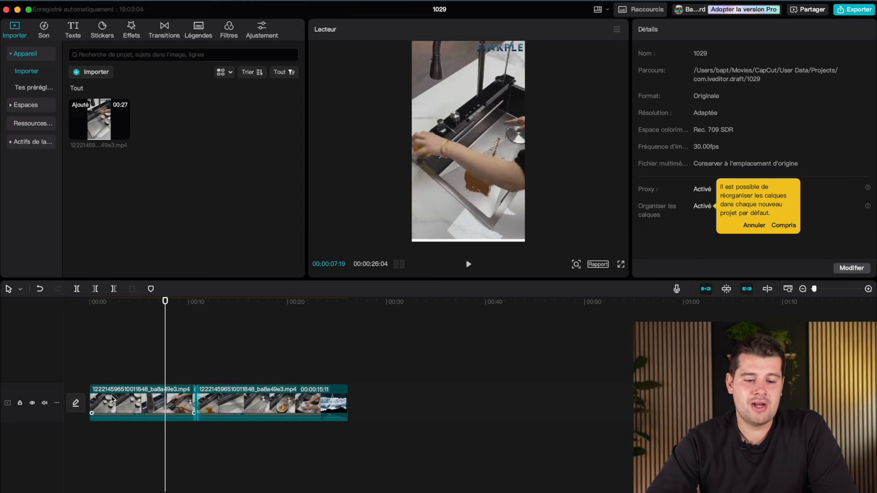
click(45, 403)
click(45, 404)
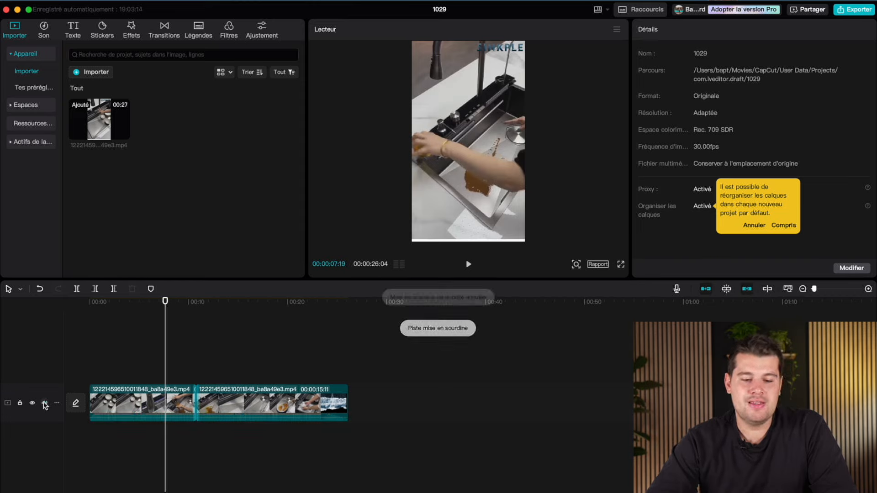
Step: Scale the first sink clip up to 108% with the playhead at 00:00:04:24
click(259, 301)
click(135, 393)
click(136, 341)
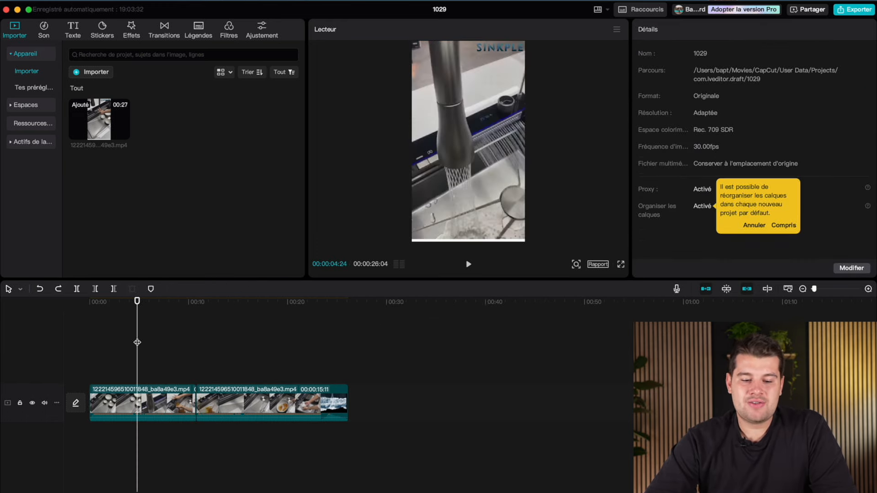
click(149, 395)
mouse_move(674, 109)
mouse_down()
mouse_move(693, 108)
mouse_move(677, 109)
mouse_up()
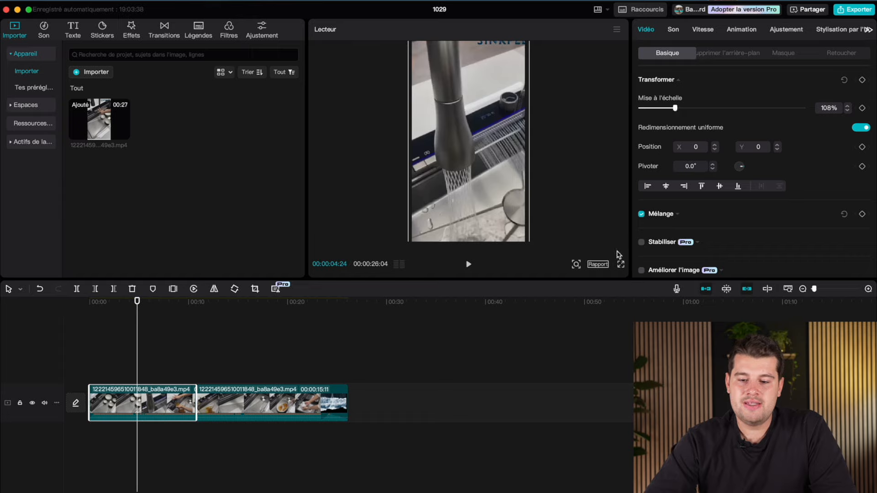
Step: Examine the available aspect ratios and the first sink clip's basic video properties without changing them
click(596, 264)
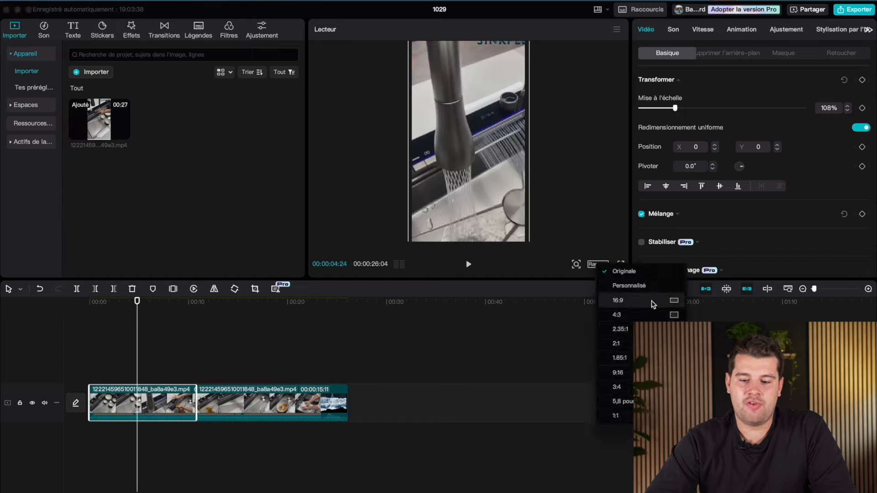
click(591, 191)
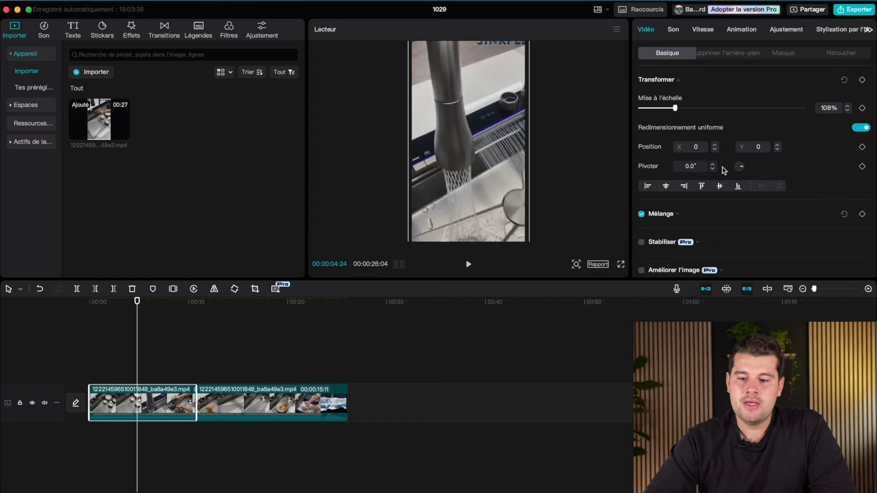
scroll(722, 170, down, 3)
scroll(722, 171, up, 3)
Step: Lower the first sink clip's volume to -15.8 dB
click(673, 30)
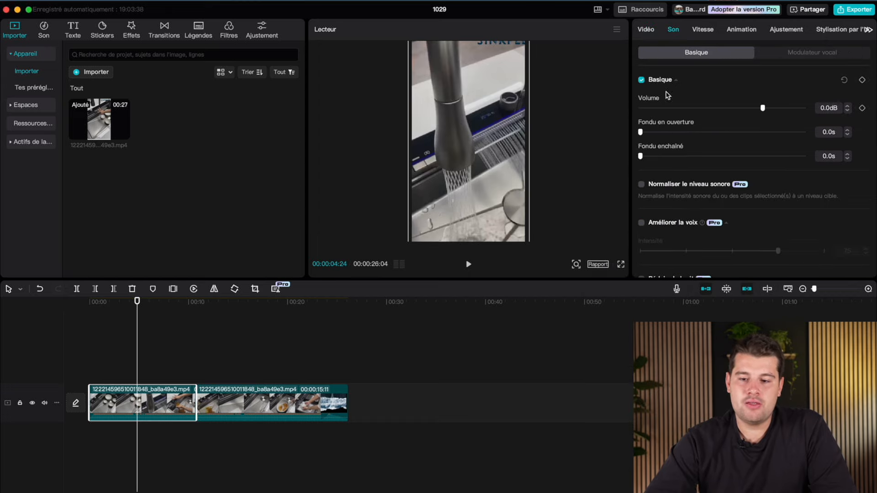
drag(755, 109, 729, 115)
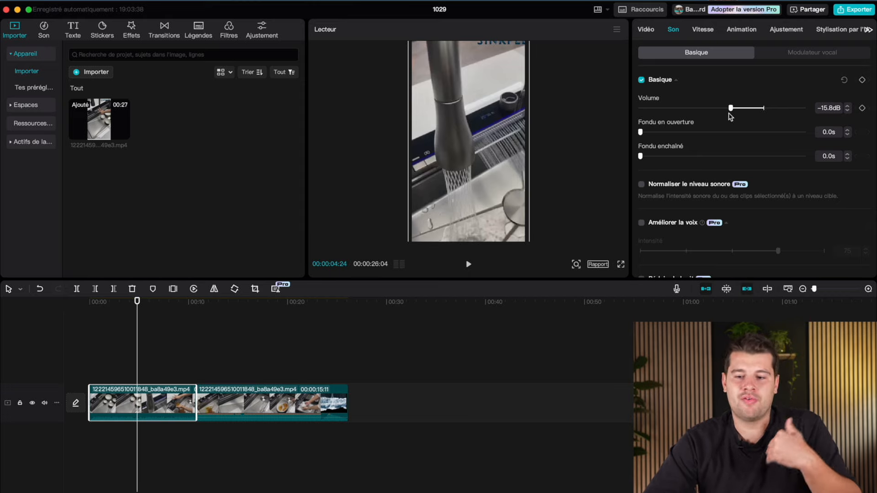
Step: Examine the first sink clip's speed settings and the available intro animations, and return to its video properties
click(703, 33)
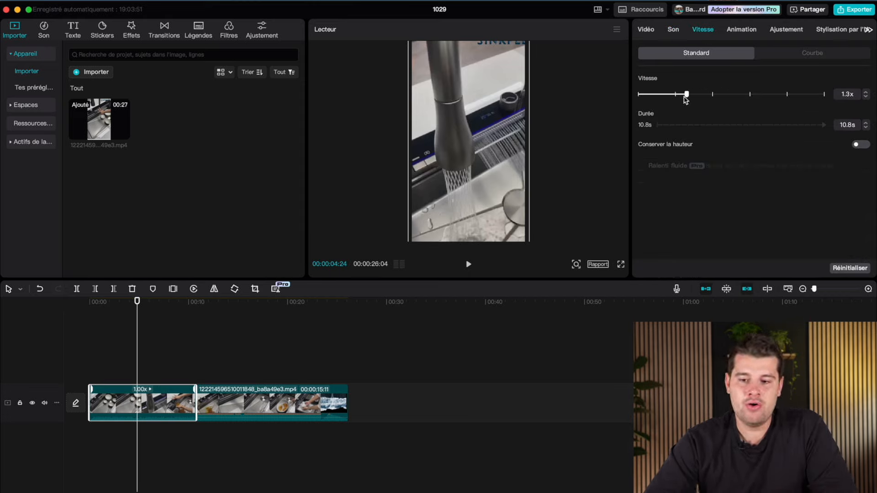
click(736, 31)
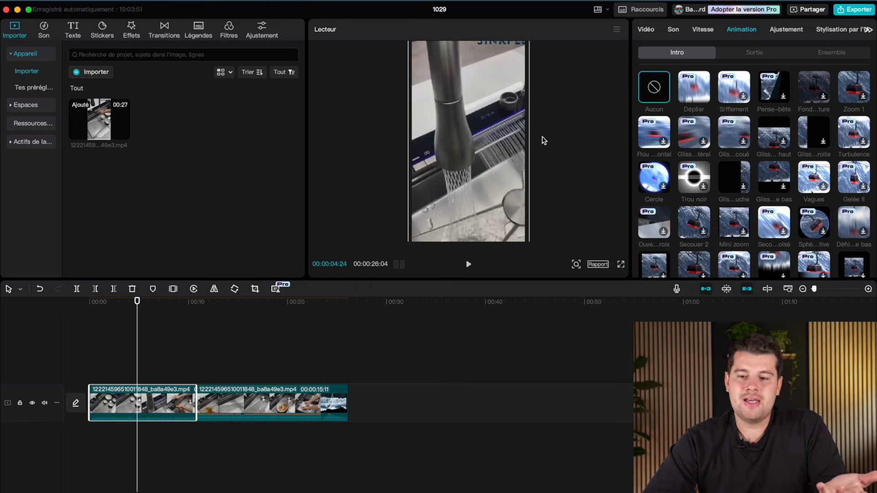
click(652, 32)
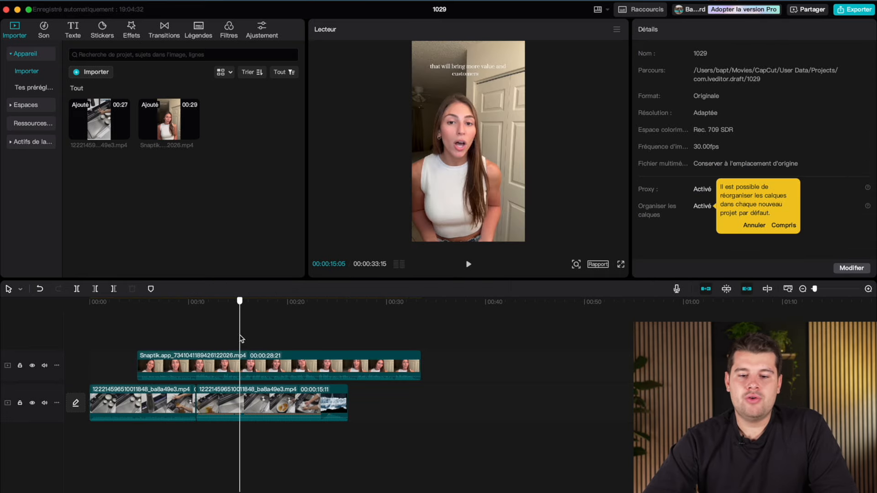
Step: Shrink the presenter clip on the upper track to 44% and place it in the frame's lower-left corner at X -608, Y -1079
mouse_move(240, 339)
mouse_down()
mouse_move(201, 341)
mouse_move(227, 364)
mouse_move(229, 350)
mouse_up()
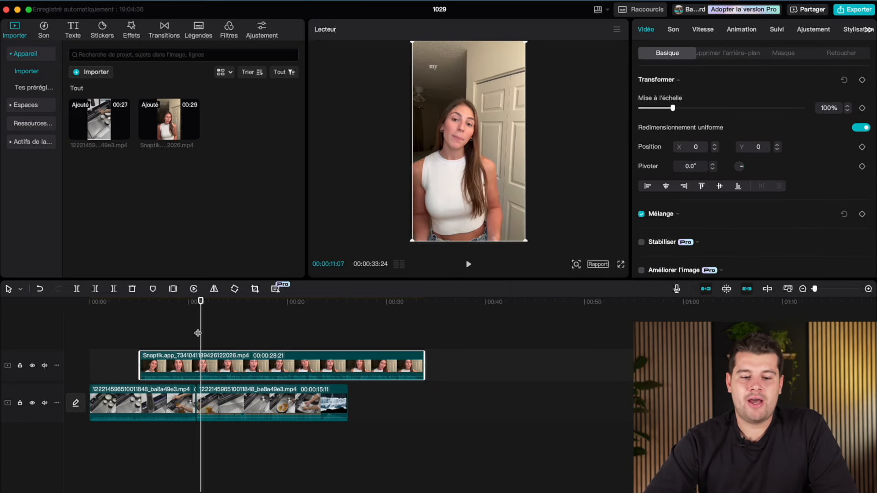
click(196, 332)
click(202, 357)
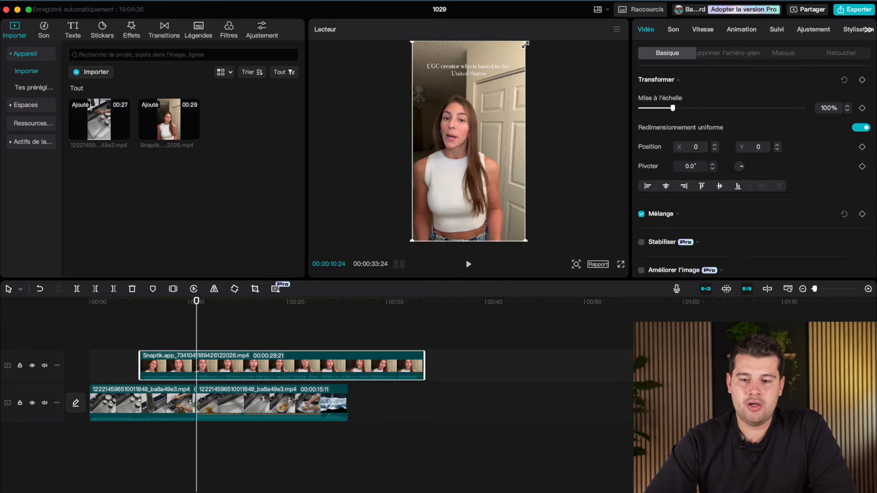
drag(525, 45, 438, 194)
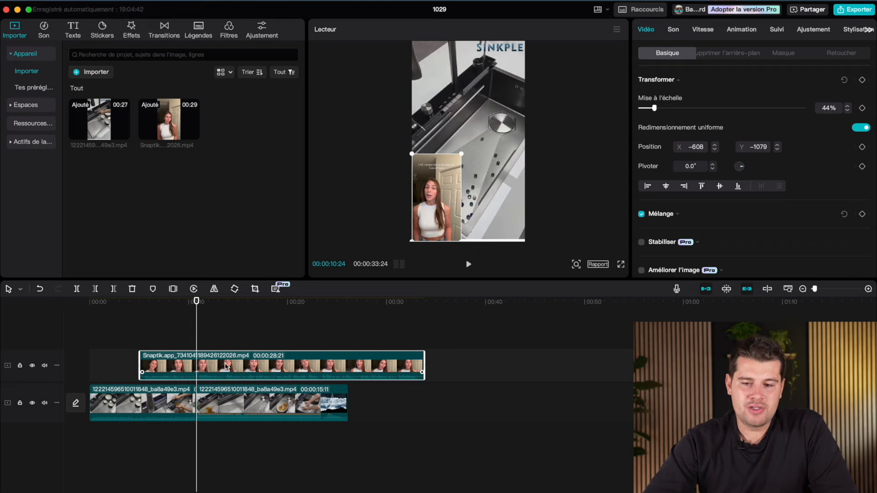
Step: Apply automatic background removal to the presenter clip and enlarge it slightly, keeping it in the frame's lower-left corner
click(725, 53)
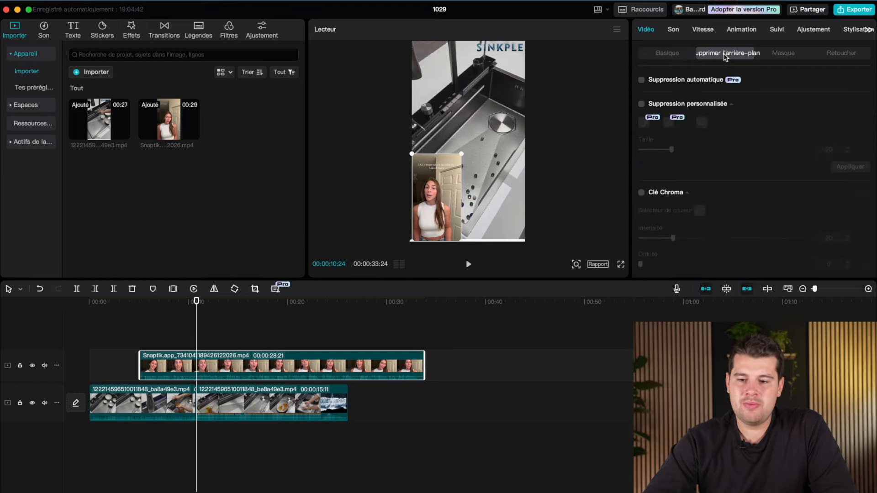
click(641, 80)
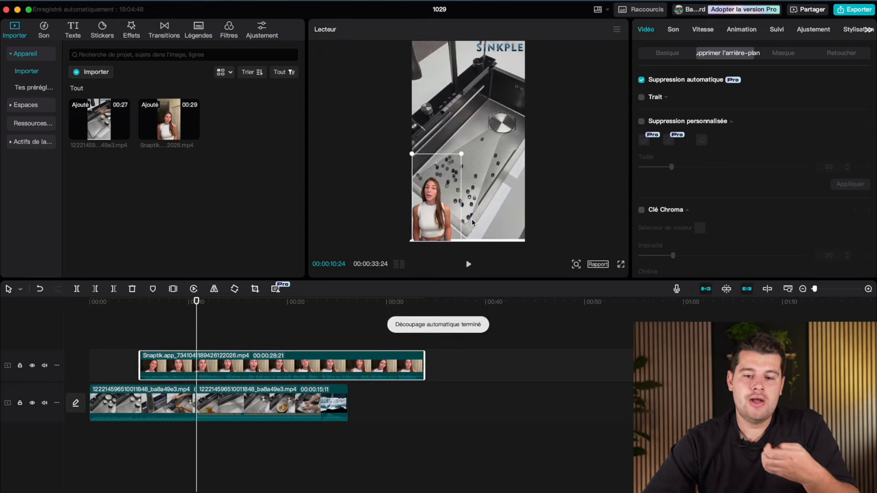
drag(461, 154, 471, 136)
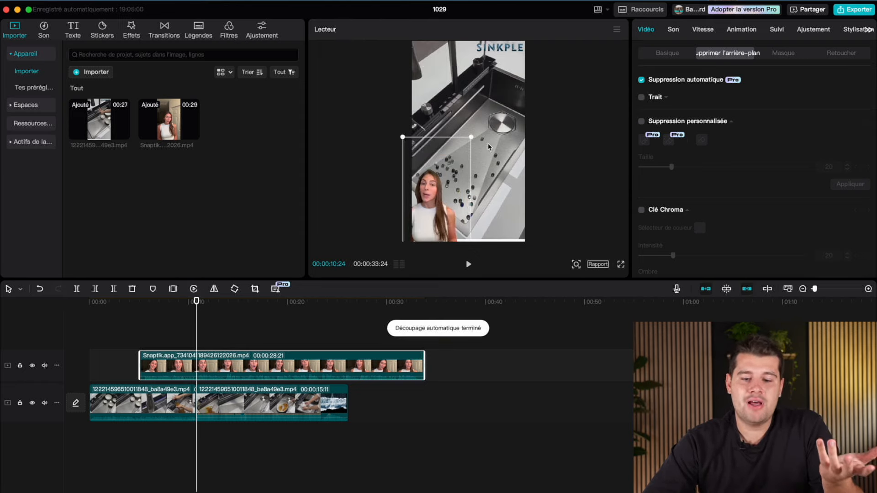
drag(430, 210, 440, 192)
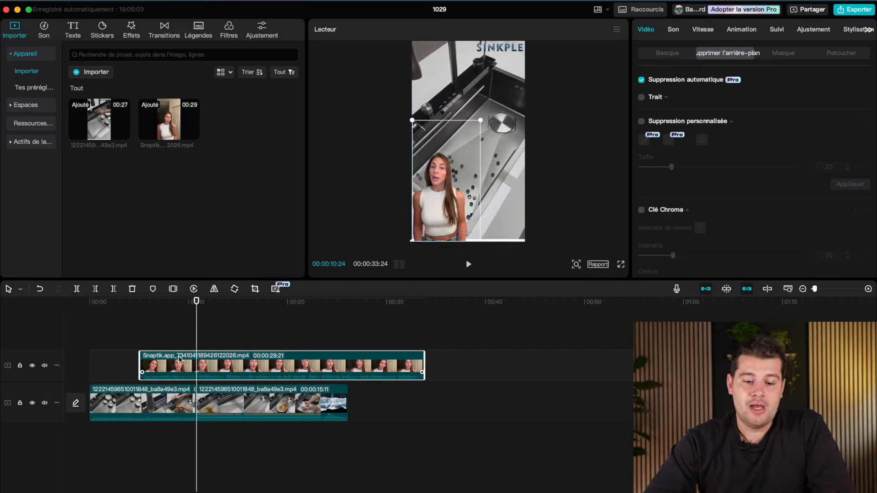
Step: Play and scrub the timeline up to 00:00:19:10 to review the cut-out presenter over the sink video
click(190, 338)
key(space)
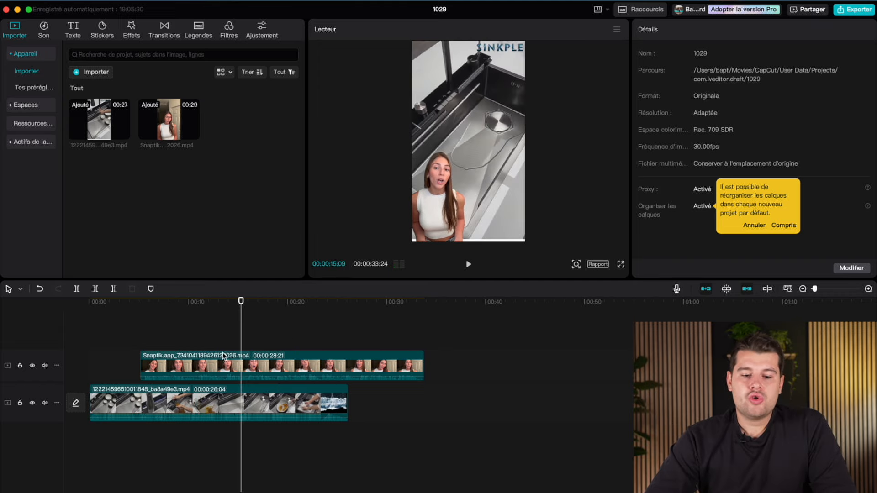
click(204, 398)
click(170, 334)
drag(170, 335, 281, 338)
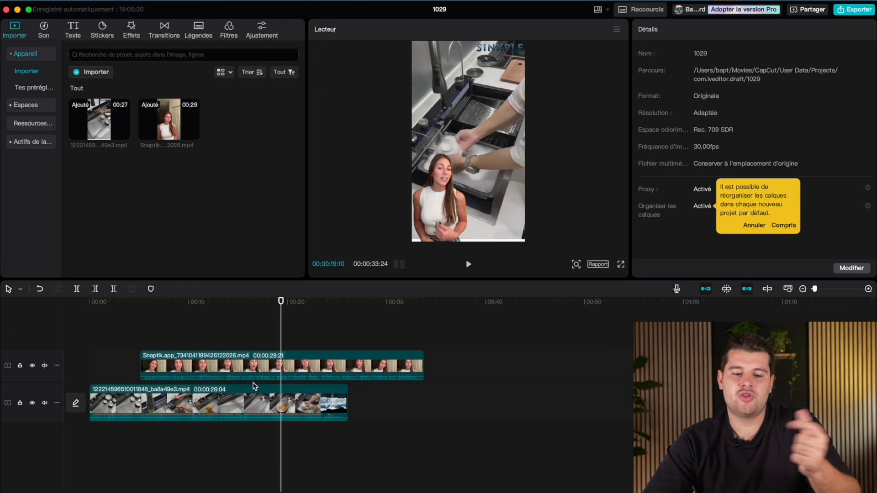
Step: Divide the sink clip into separate clips with automatic scene division and scrub across the first cuts
click(208, 410)
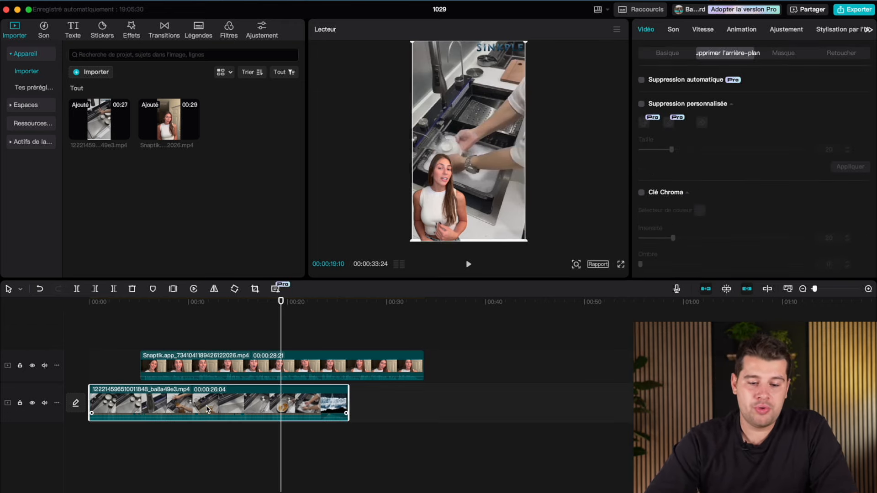
right_click(157, 404)
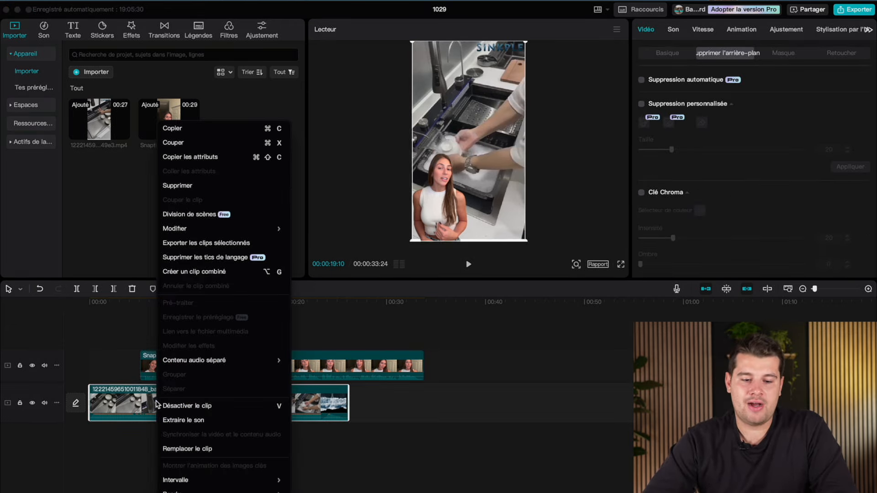
click(224, 218)
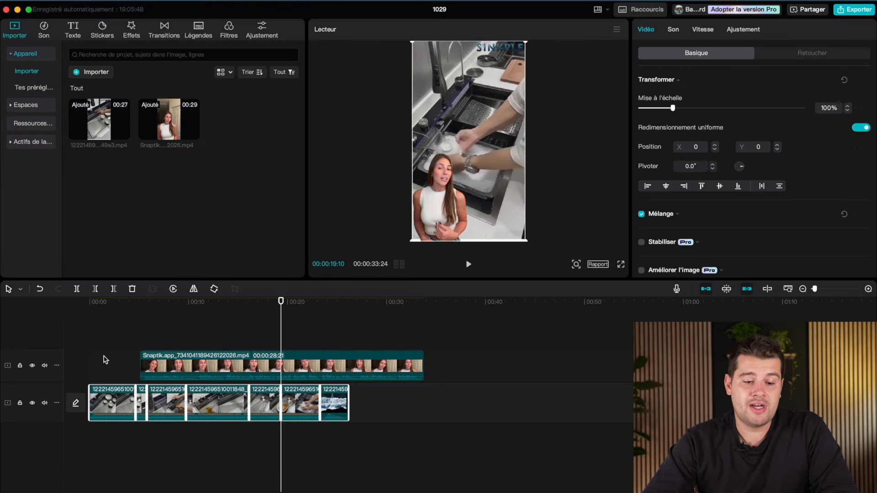
drag(104, 359, 151, 361)
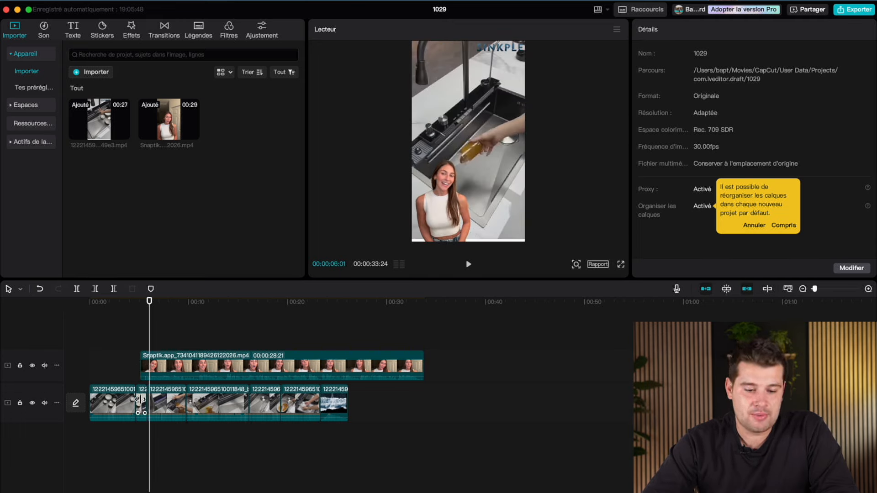
Step: Delete the short second sink clip from the main track and play the video across the new cut
click(141, 398)
key(Delete)
click(113, 374)
key(space)
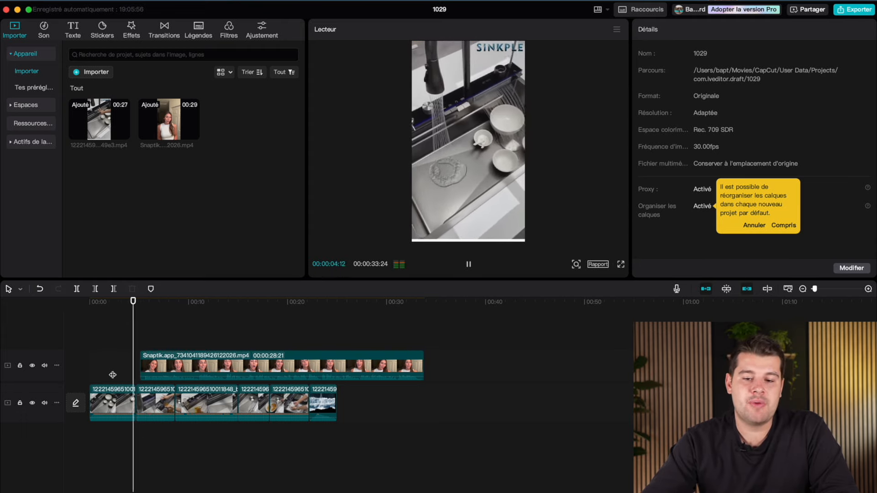
key(space)
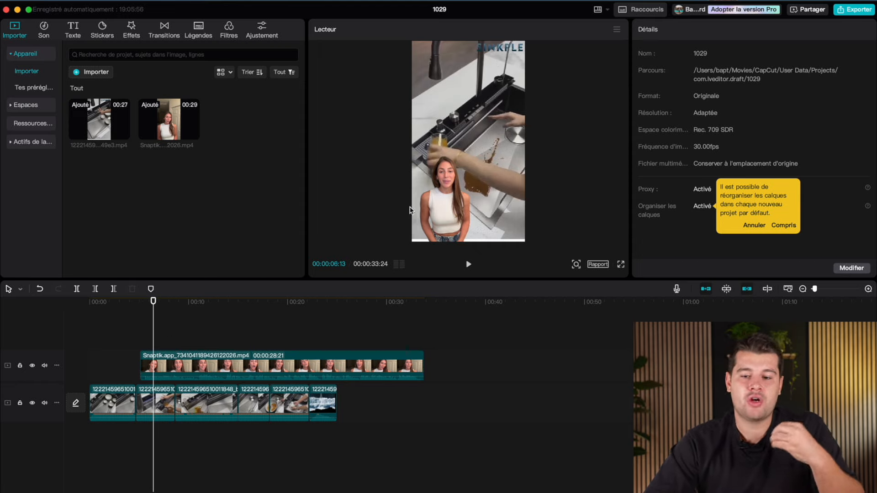
click(283, 358)
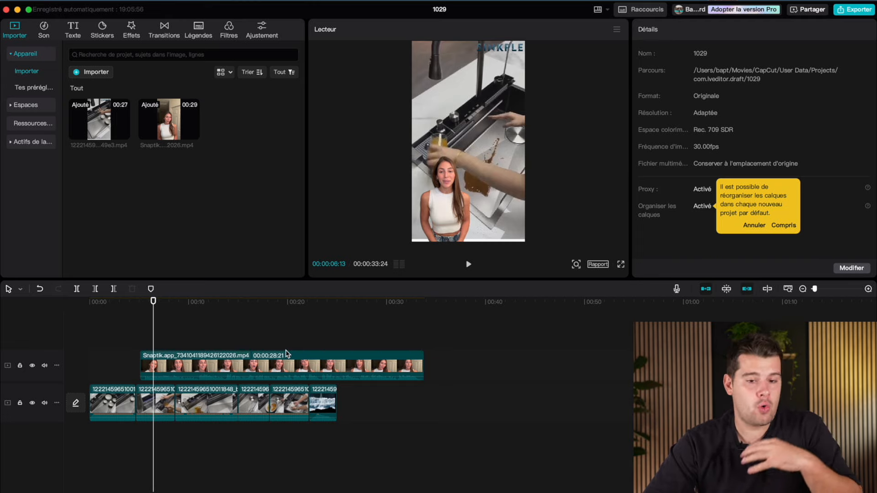
Step: Add a default text on a track above the presenter clip and stretch it from about 1 to 20 seconds
click(75, 29)
click(92, 81)
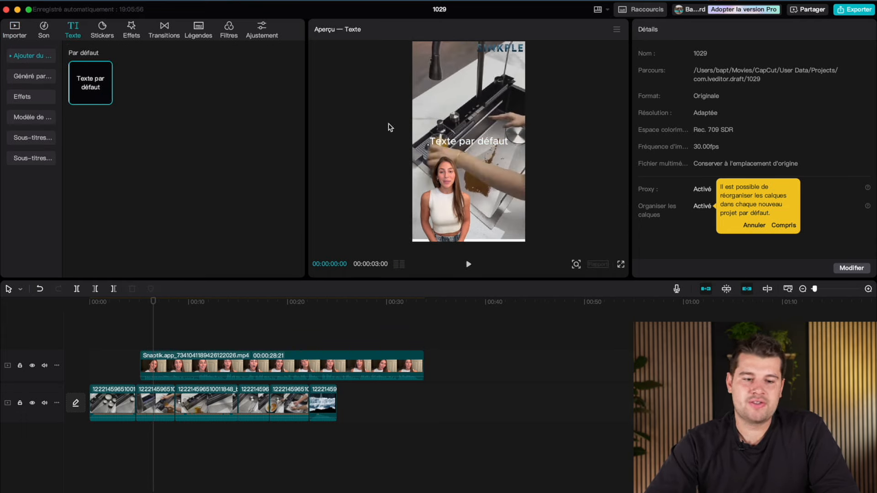
drag(103, 81, 201, 324)
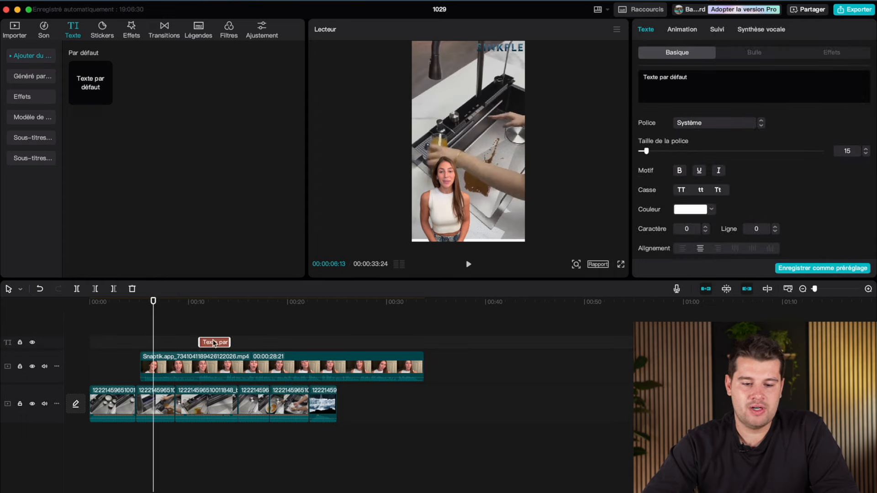
drag(253, 342, 99, 341)
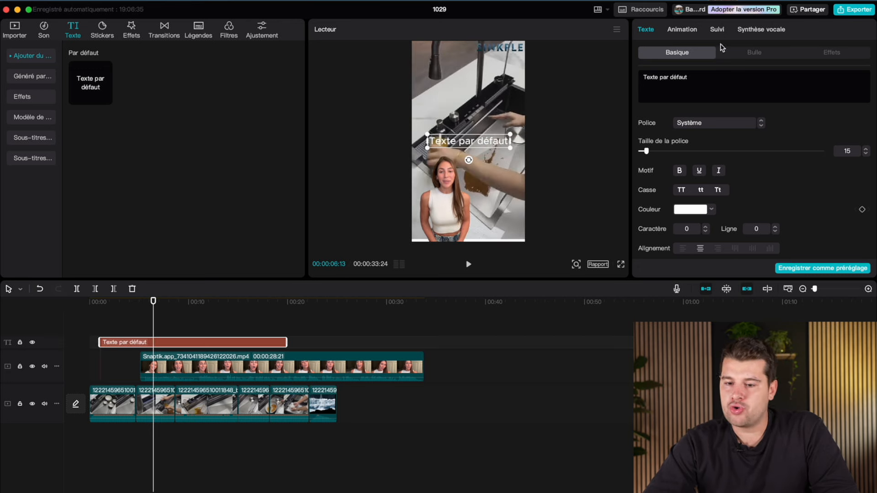
click(684, 30)
click(645, 30)
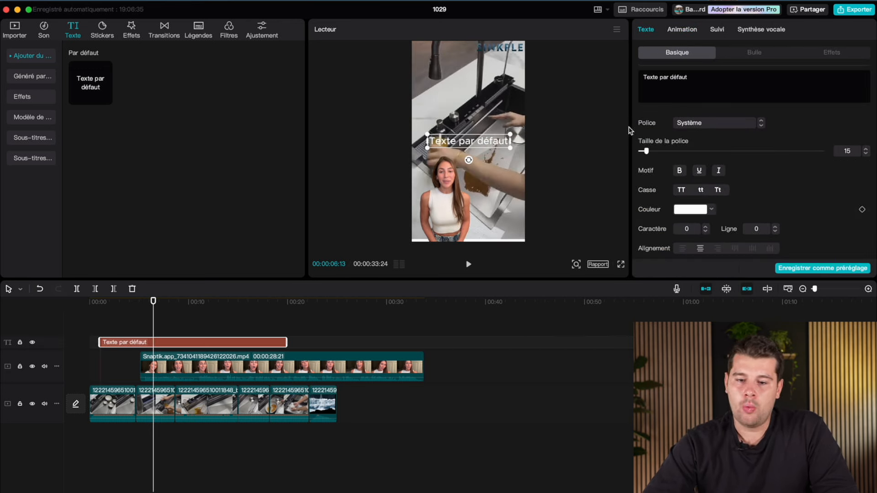
Step: Set the text's font size to 11 and its colour to dark red, and show all the preset styles
drag(645, 151, 641, 155)
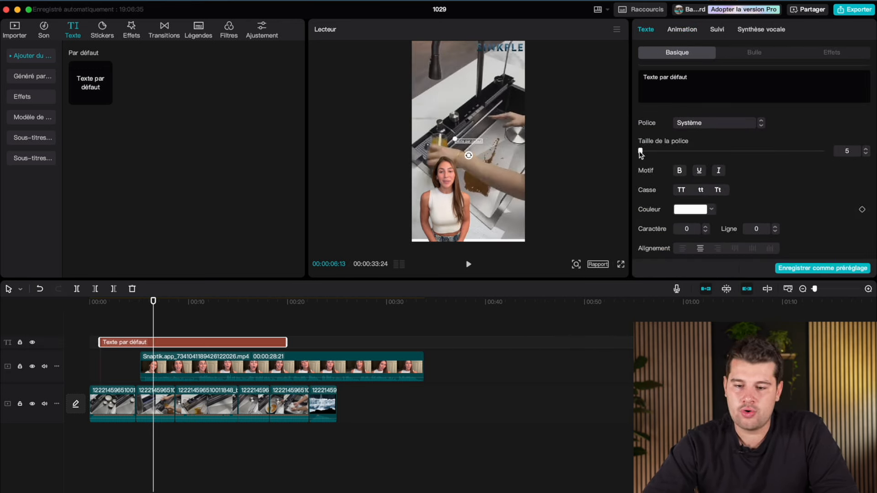
click(695, 211)
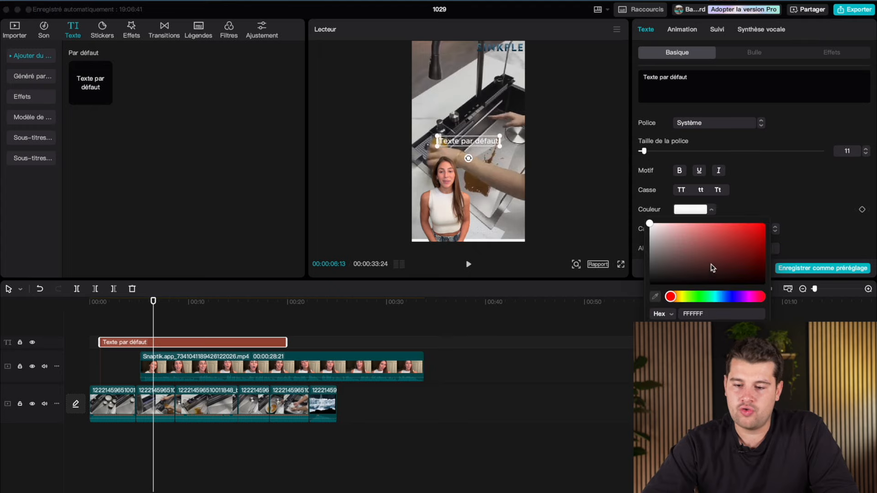
click(788, 197)
scroll(694, 178, down, 5)
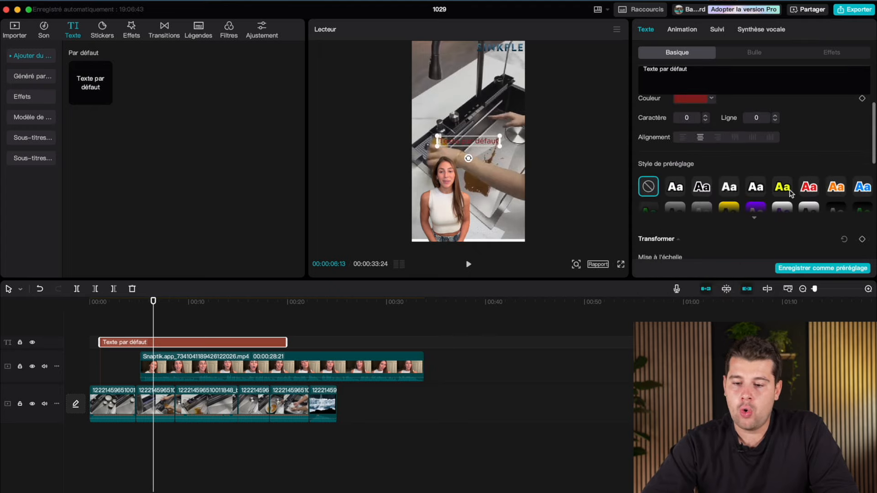
scroll(693, 178, down, 1)
click(756, 187)
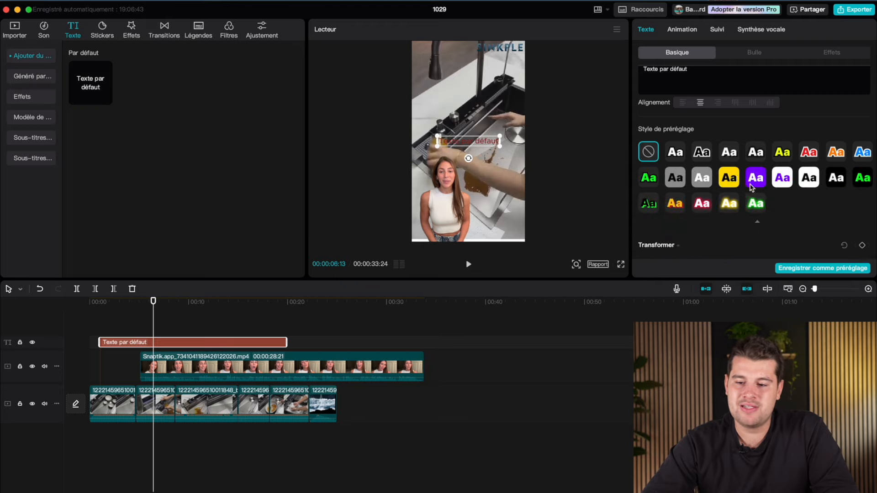
Step: Give the text a black background with its height at 100% and move it to the video frame's upper-right corner
scroll(734, 158, down, 6)
scroll(734, 160, down, 1)
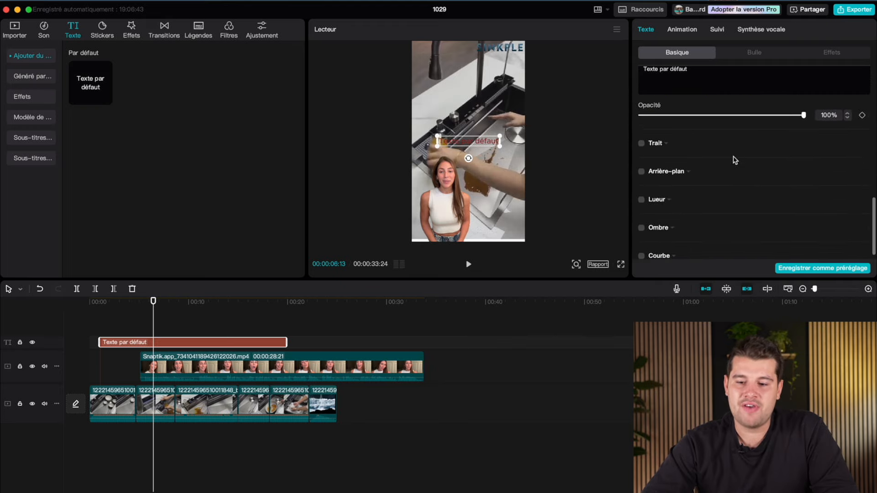
click(642, 171)
scroll(699, 219, down, 4)
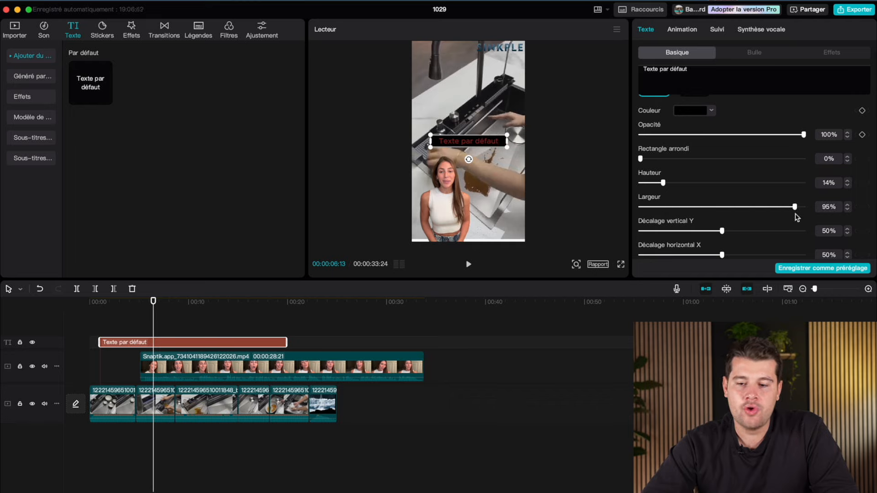
drag(771, 188, 848, 188)
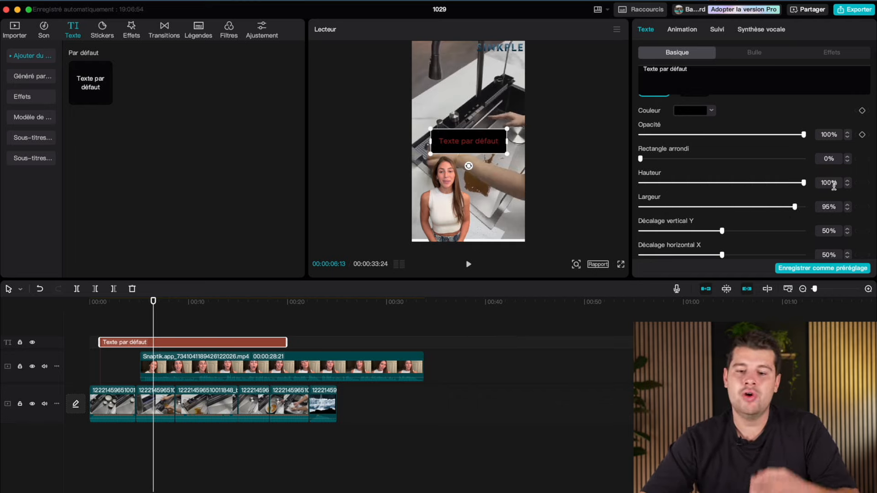
drag(478, 142, 497, 56)
click(556, 91)
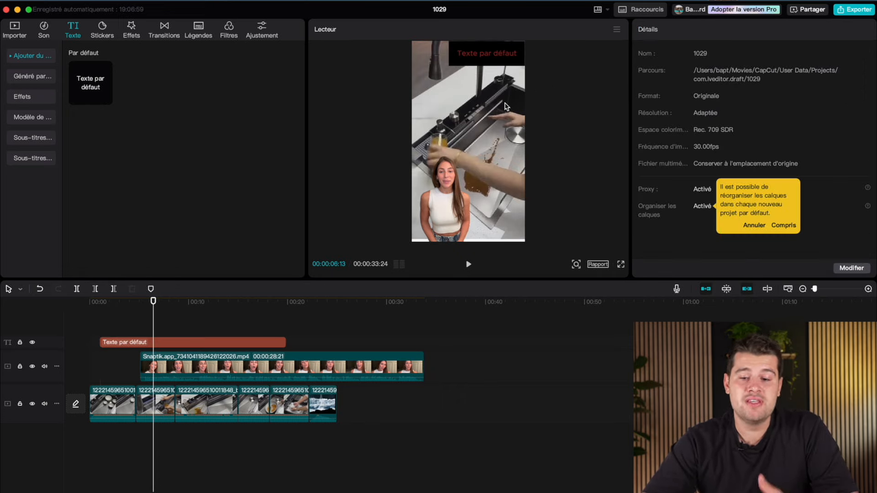
click(493, 55)
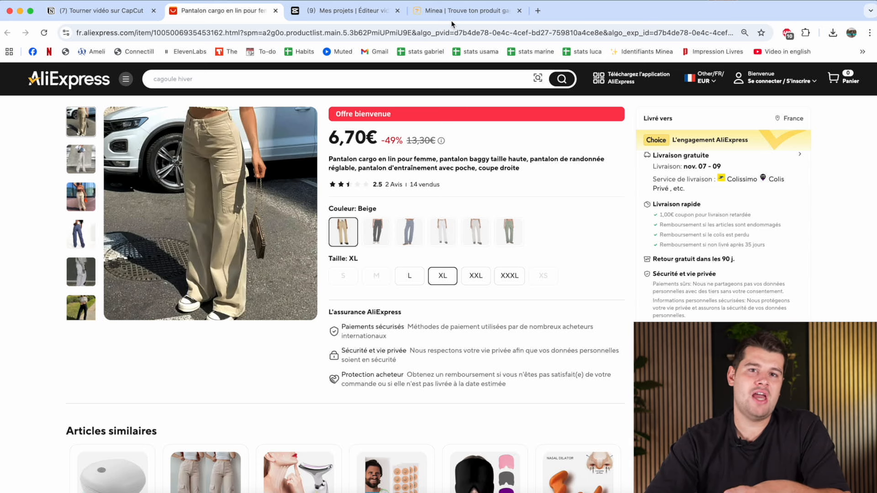
Step: Switch to Minea in the browser, remove the Shopify filter and search the Facebook ads for "adjustable cargo"
click(451, 18)
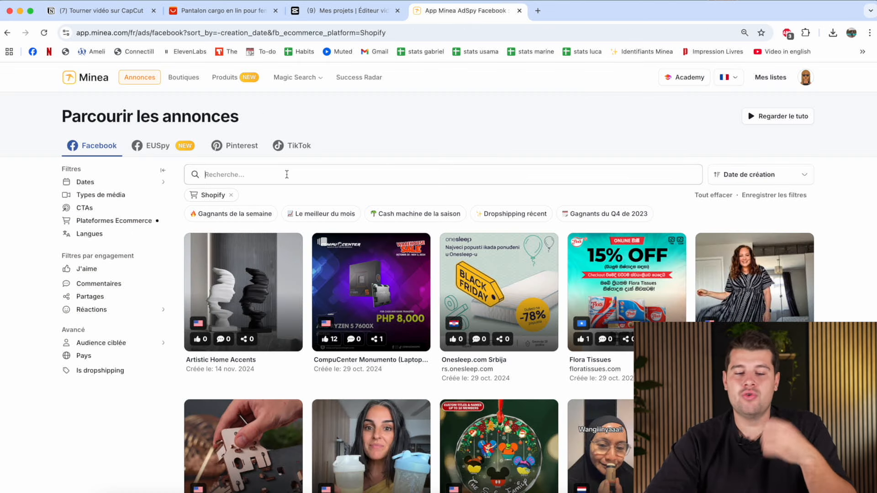
click(231, 195)
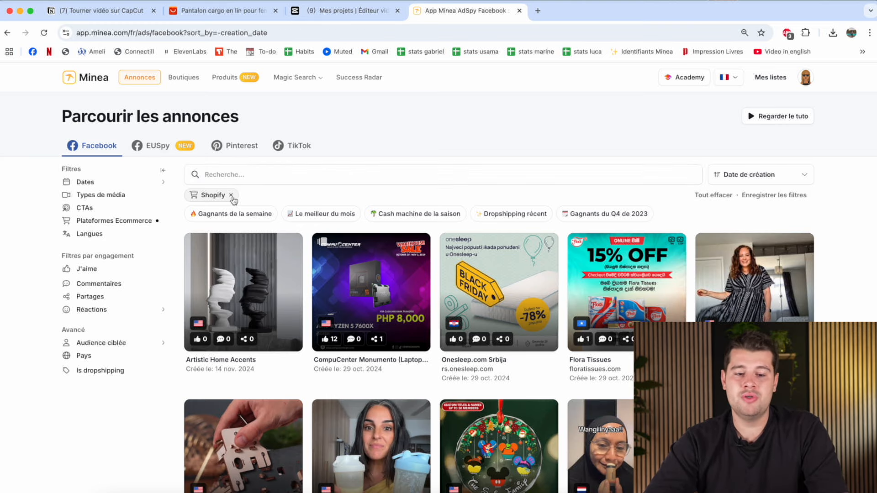
click(210, 173)
text(adjustab)
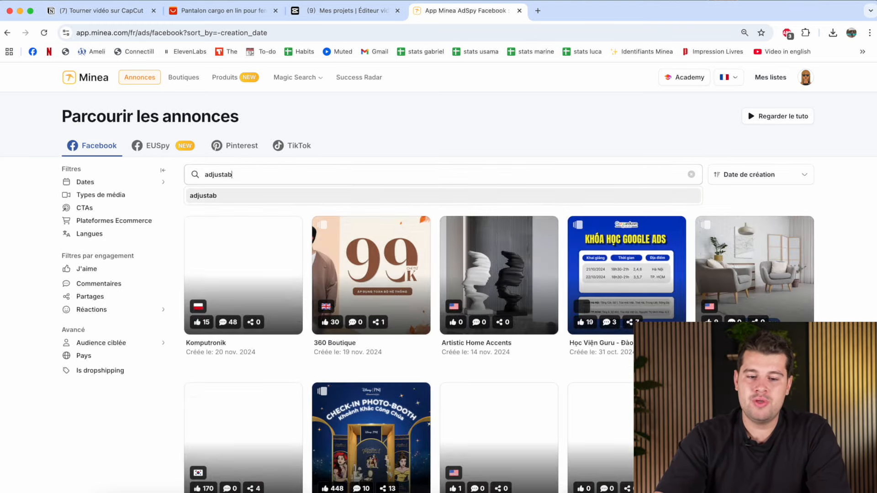
text(le cargo)
key(Return)
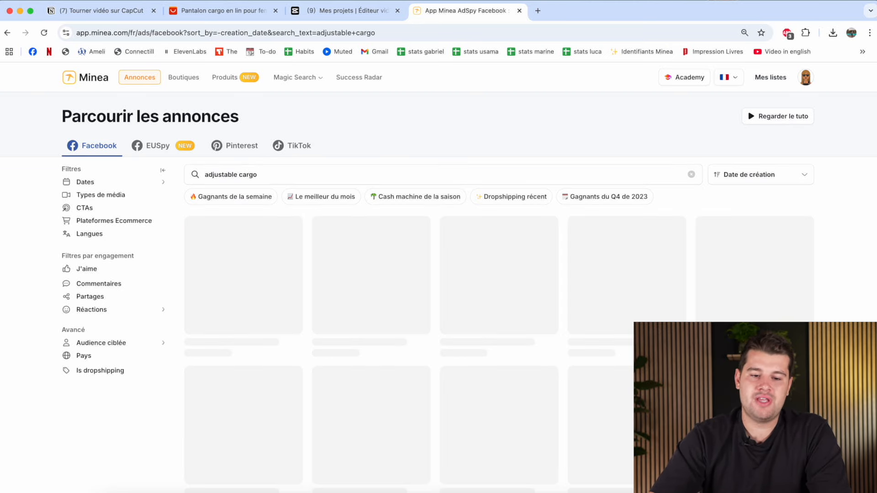
Step: Browse the cargo results and open the Goca High Waist Adjustable Cargo ad from garlani.com in a new tab
scroll(589, 261, down, 6)
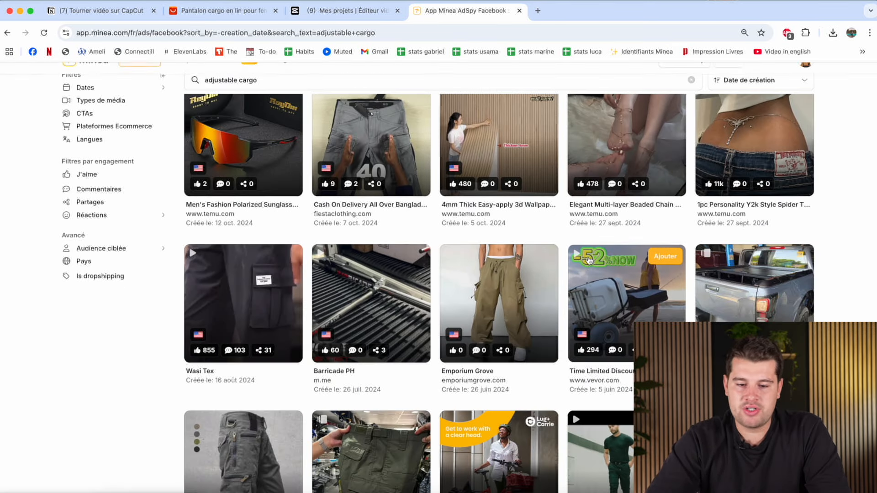
scroll(548, 255, up, 5)
scroll(514, 249, down, 3)
scroll(514, 249, down, 6)
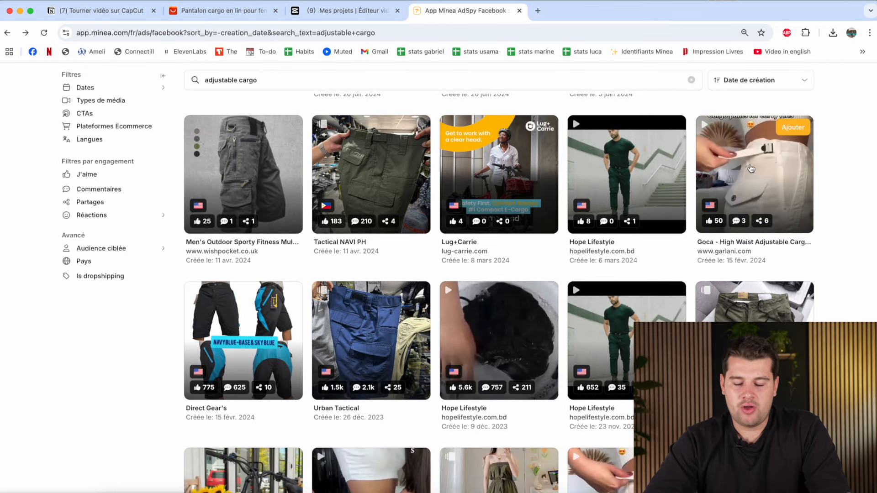
click(755, 178)
Step: Open the white-trousers getoffer4us.com ad of 8 October 2023 and the wup-auexhn.com ad of 17 September 2023 in new tabs
scroll(538, 160, down, 5)
scroll(538, 160, down, 2)
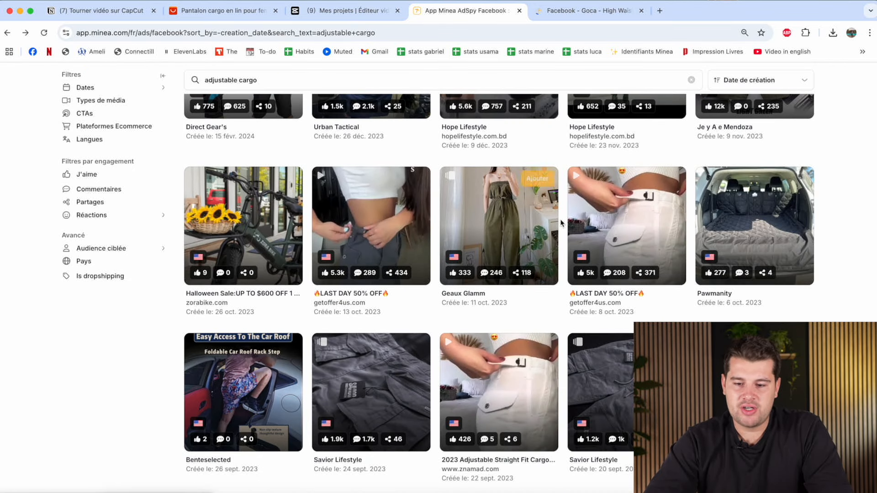
super+click(645, 224)
scroll(645, 224, down, 6)
scroll(645, 224, up, 1)
scroll(646, 224, down, 1)
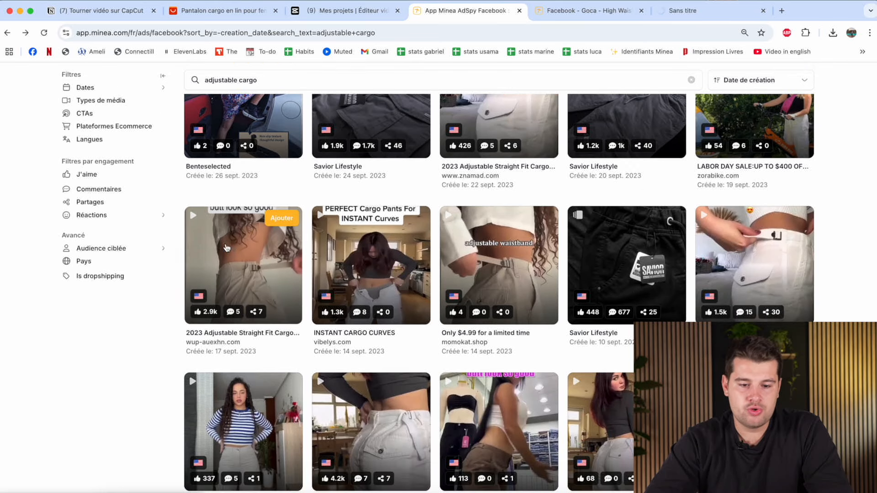
super+click(224, 255)
Step: Open the dovyness.com ad of 31 August 2023 and the wup-auexhn.com ad of 29 August 2023 in new tabs
scroll(367, 290, down, 2)
scroll(367, 289, down, 1)
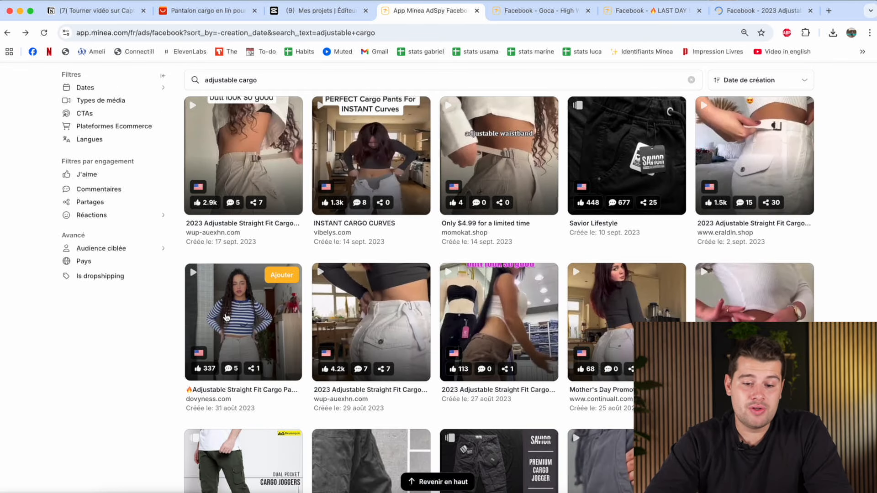
super+click(249, 301)
super+click(371, 299)
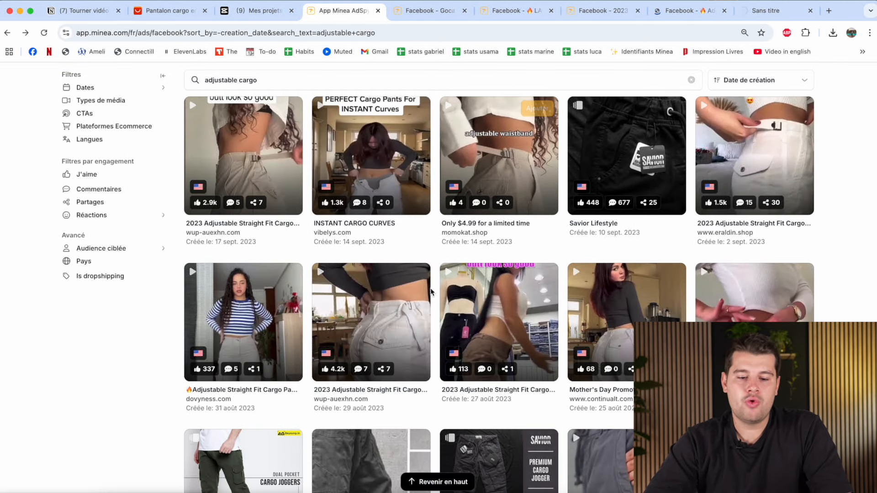
Step: Open the "Upgrade Your Look with Us" cargo pants ad in a new tab and go to its details page
scroll(675, 273, down, 3)
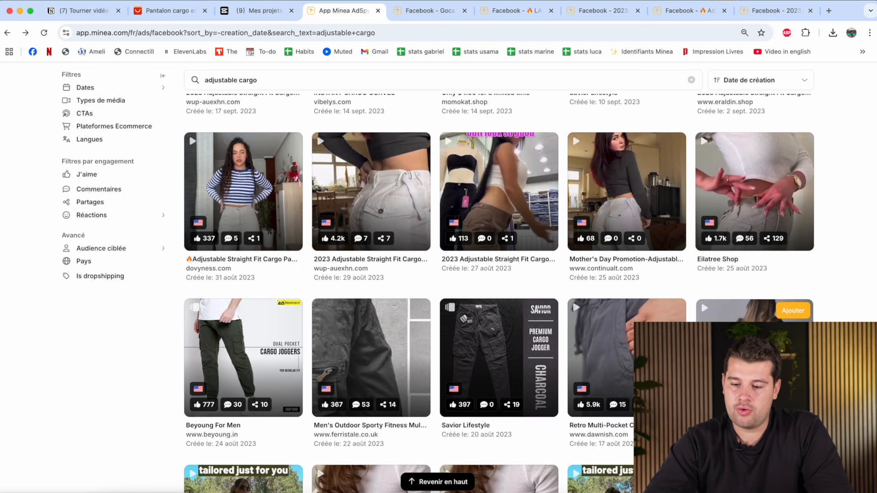
super+click(767, 356)
click(787, 13)
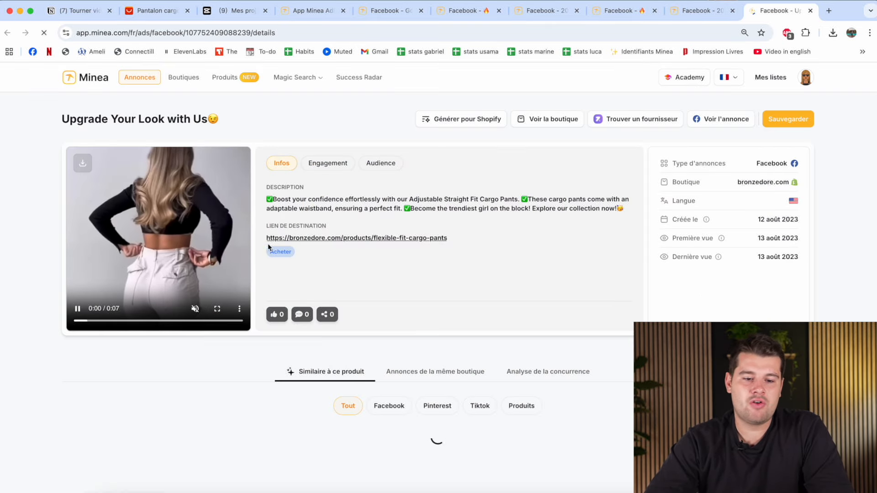
Step: Watch the ad's video in full screen, pause it at 0:06 on the page and look at its download option
click(217, 309)
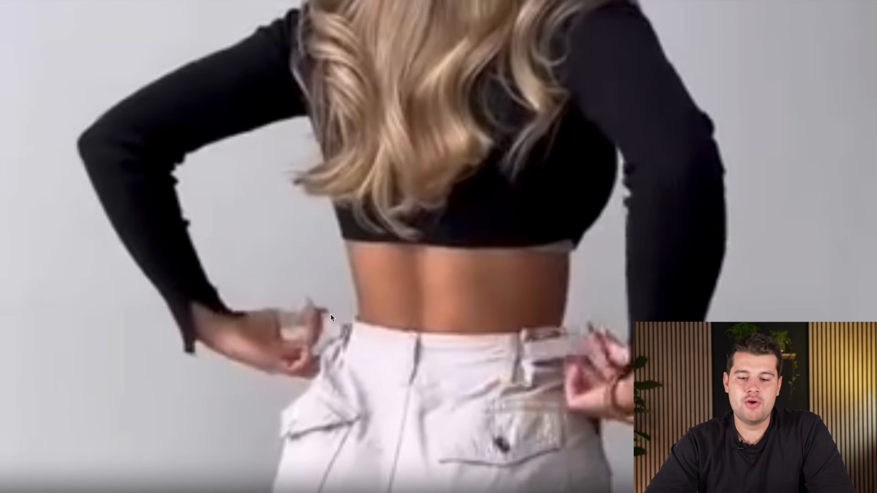
key(Escape)
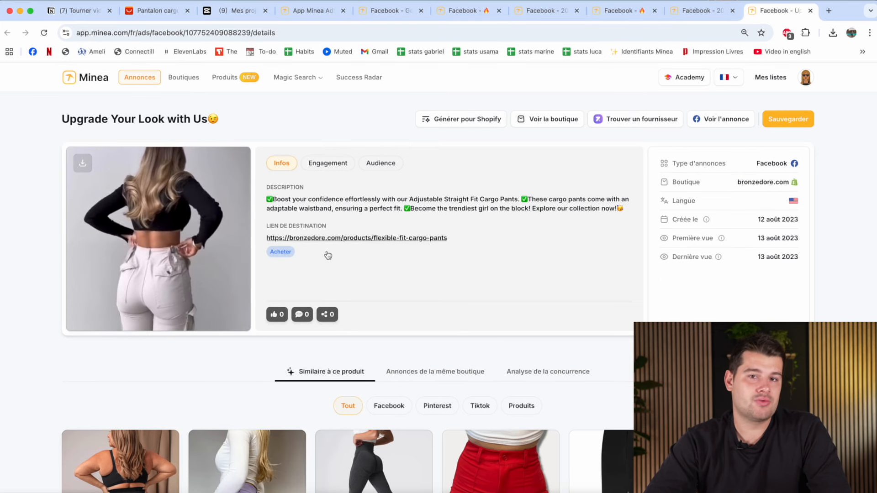
mouse_move(164, 259)
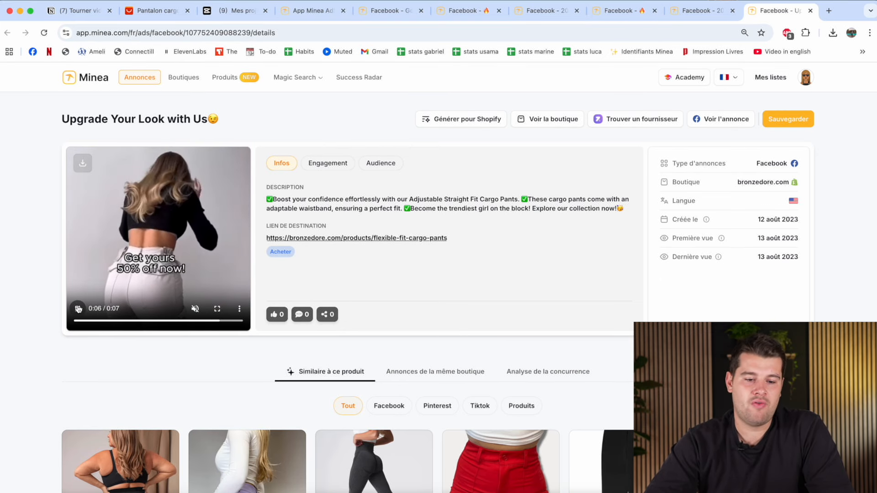
click(78, 309)
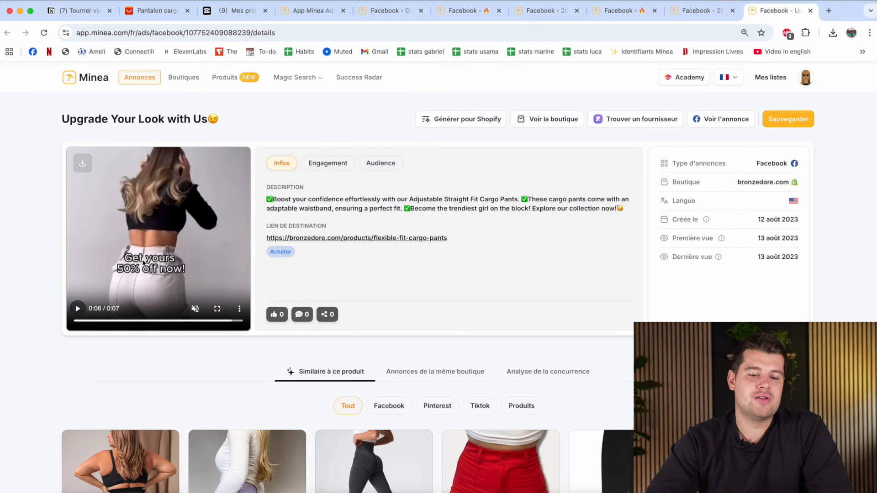
click(238, 310)
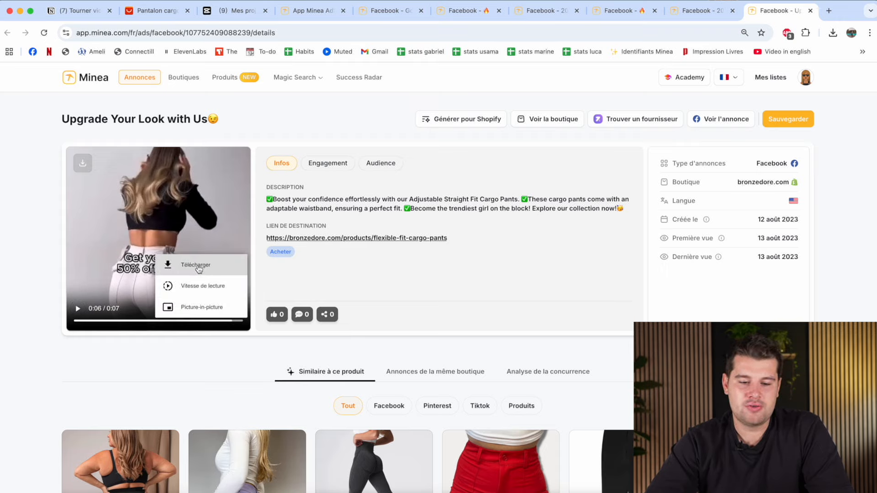
click(368, 279)
Step: Browse the products similar to this ad and filter them to Facebook only
scroll(388, 256, down, 6)
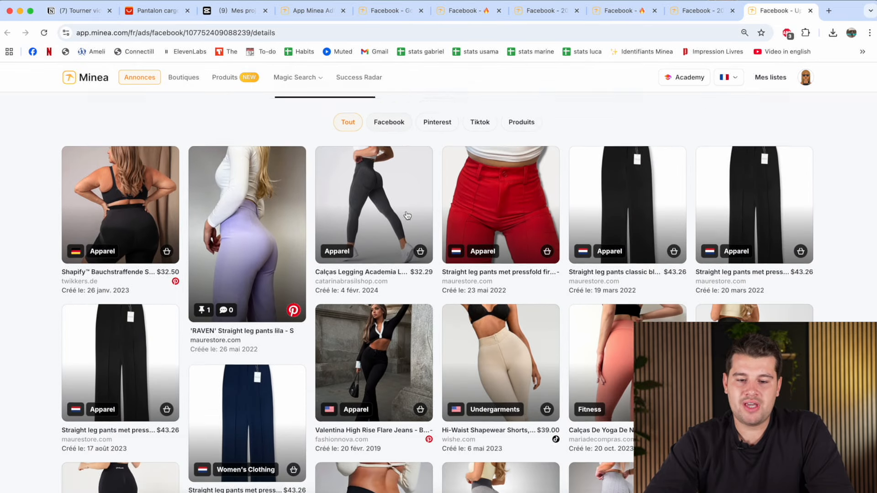
scroll(402, 201, up, 1)
click(393, 176)
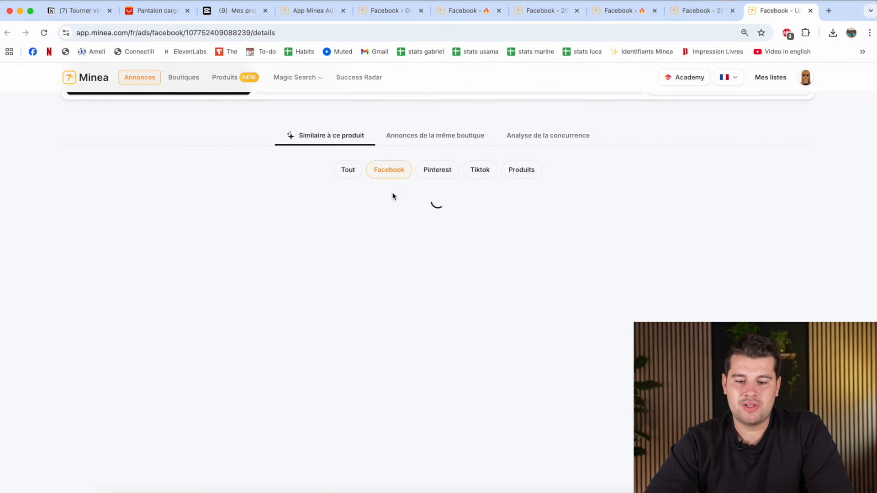
Step: Look through the Facebook ads similar to this product for more cargo pants footage
scroll(324, 144, down, 3)
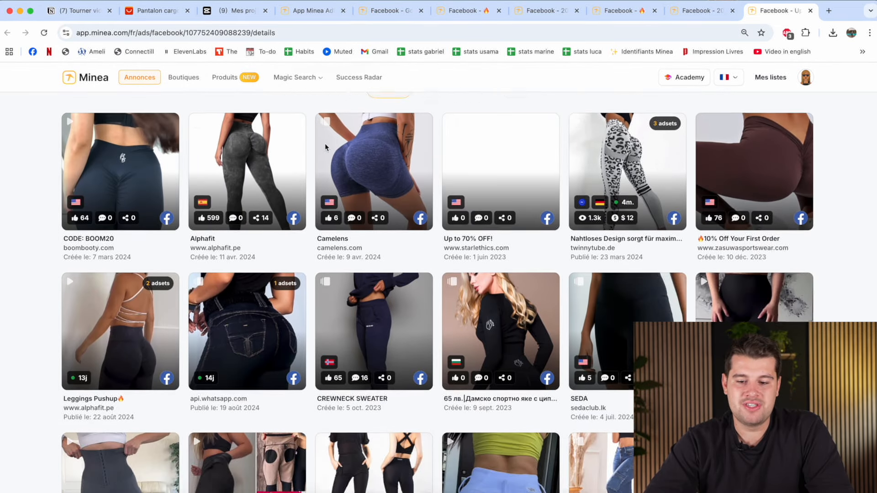
scroll(226, 222, down, 3)
scroll(305, 262, down, 4)
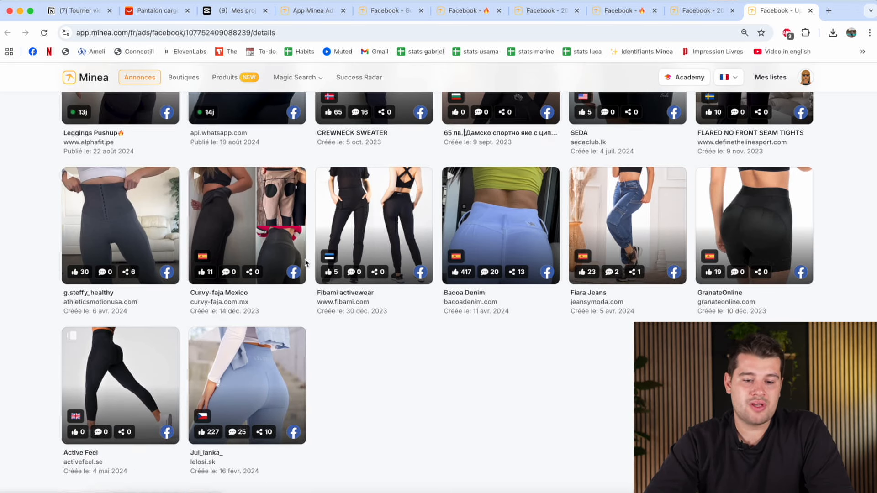
scroll(305, 263, down, 3)
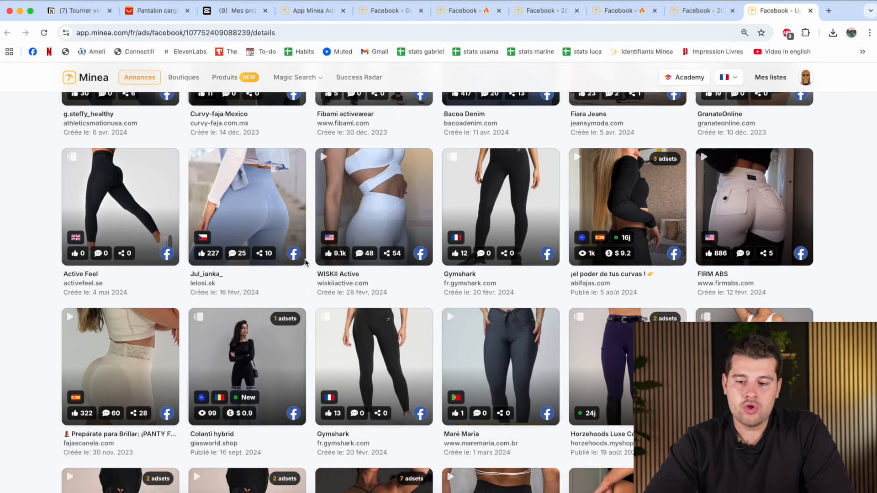
scroll(307, 264, down, 1)
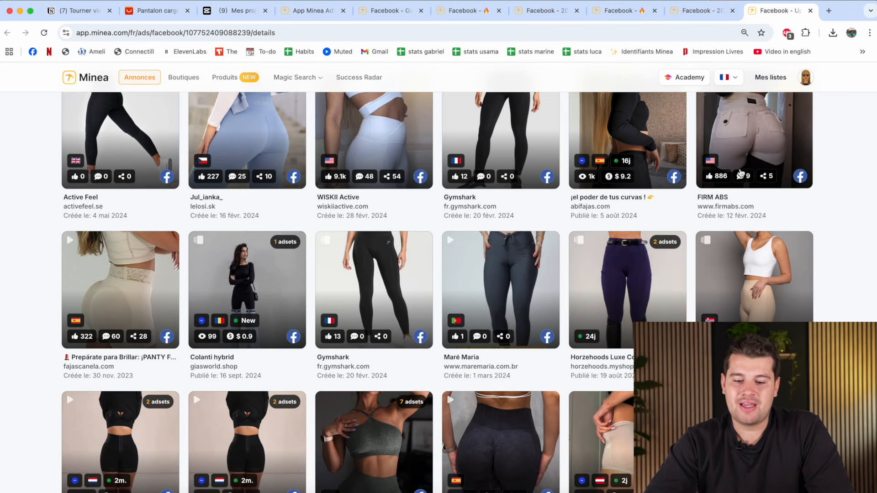
scroll(762, 146, down, 9)
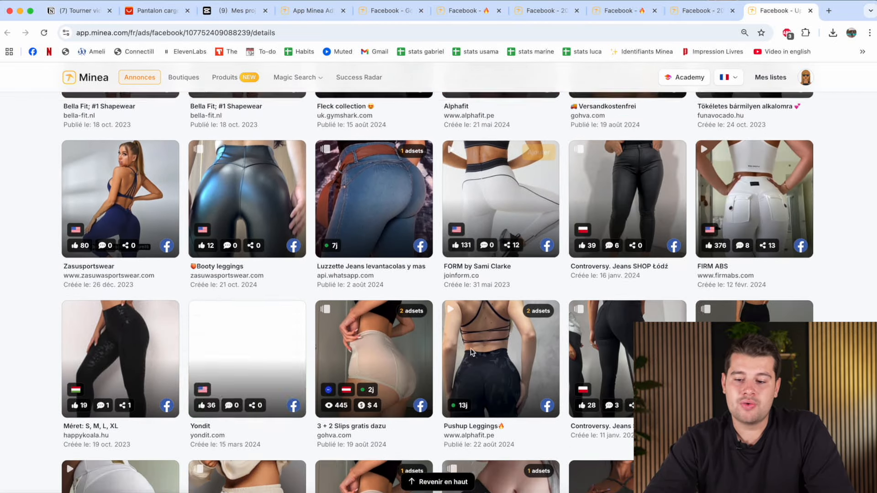
scroll(355, 288, down, 7)
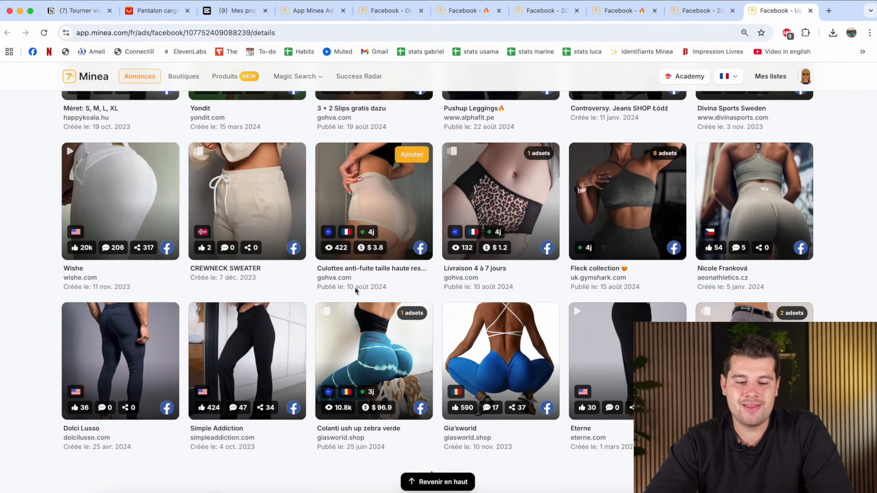
scroll(356, 292, down, 10)
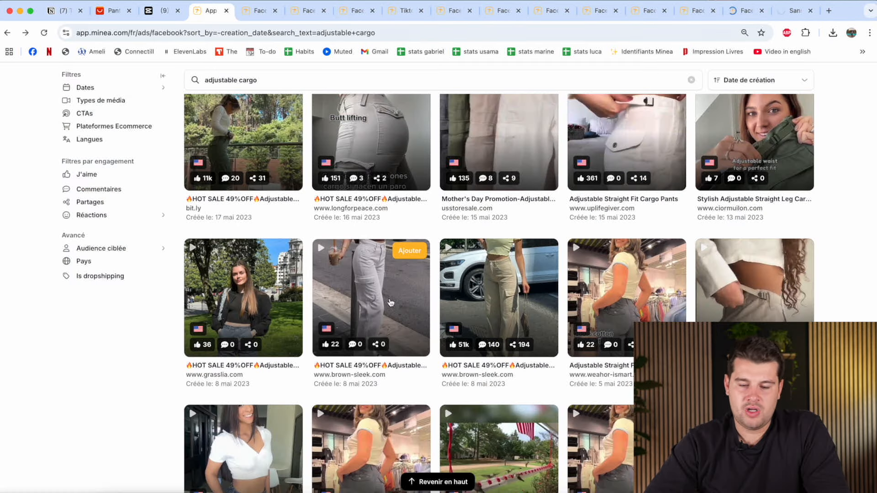
Step: Look through the remaining "adjustable cargo" search results and review the ad pages already opened in the other tabs
scroll(368, 301, down, 4)
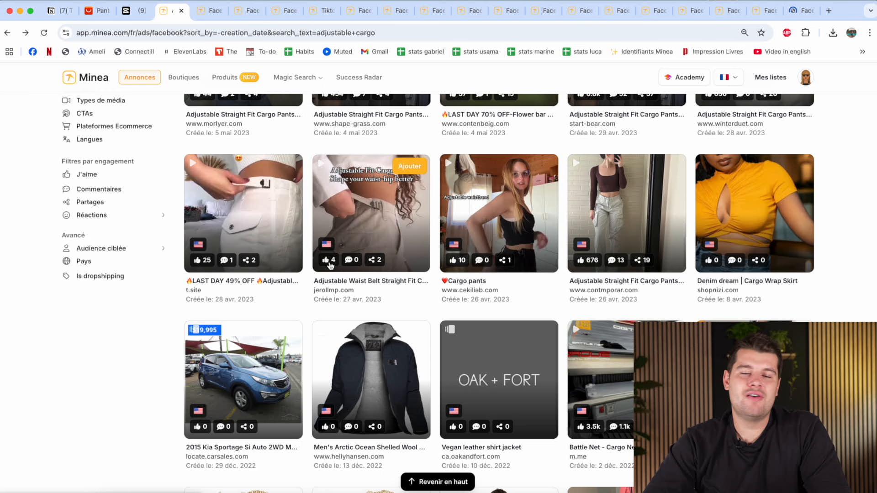
scroll(330, 266, down, 1)
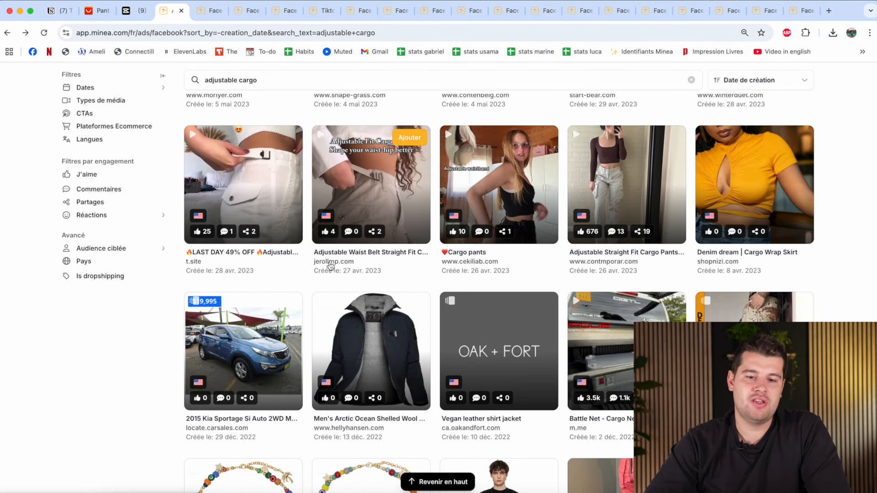
click(211, 10)
click(248, 10)
click(284, 10)
click(315, 12)
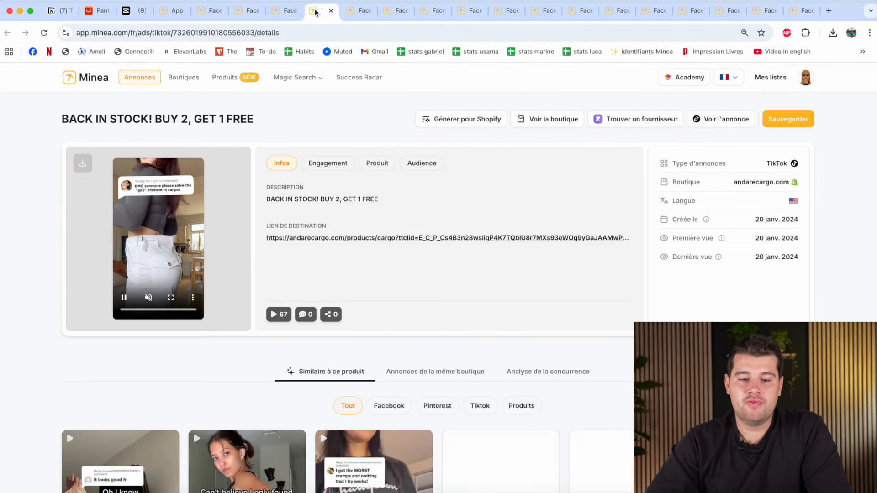
click(359, 11)
click(395, 11)
click(434, 12)
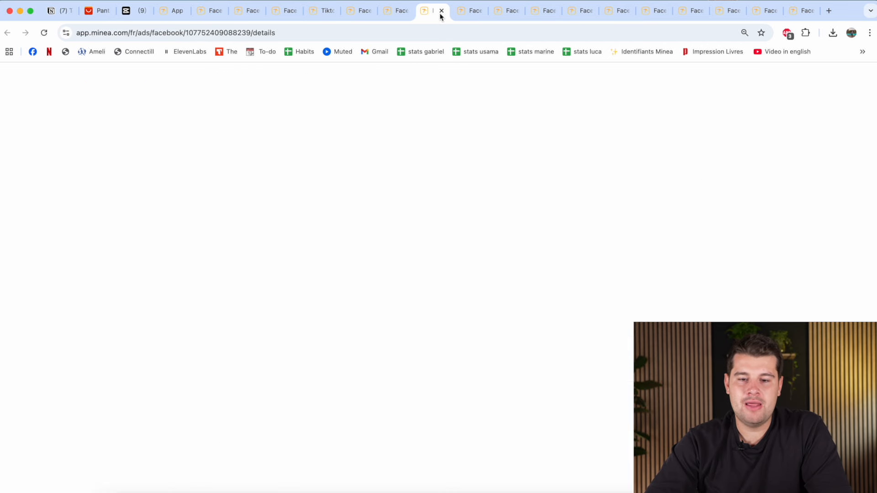
click(473, 11)
click(507, 11)
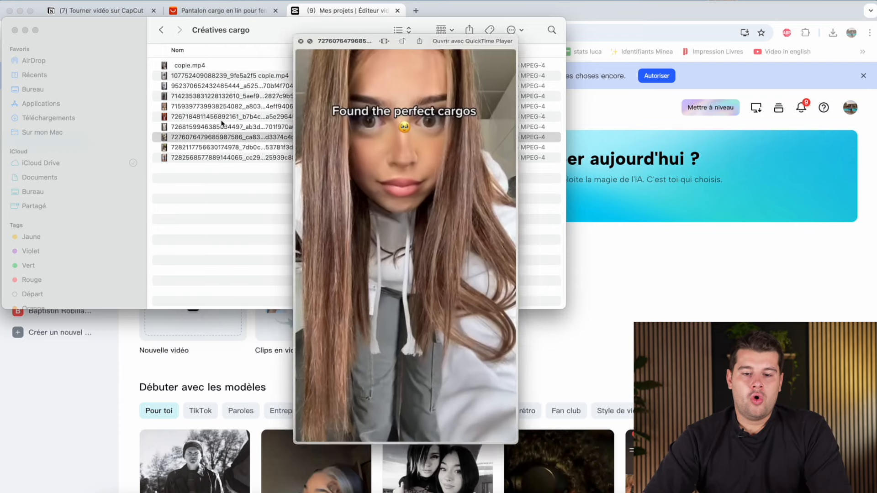
Step: Preview the downloaded videos in the Créatives cargo folder one by one and select all the files
key(space)
click(216, 125)
key(space)
key(space)
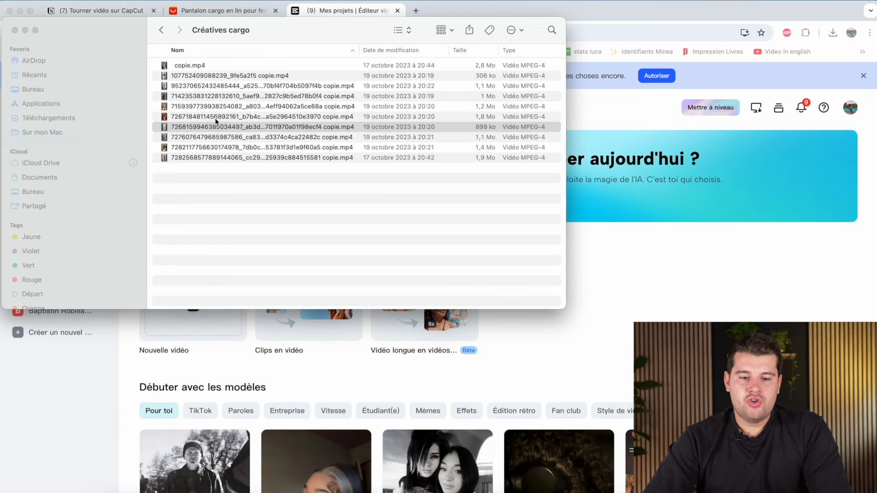
click(216, 119)
key(space)
key(space)
click(216, 108)
key(space)
key(space)
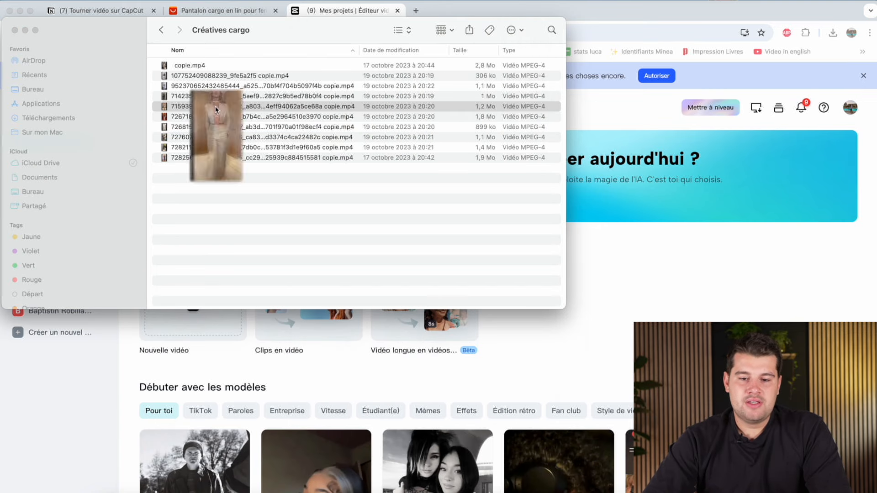
click(216, 97)
key(space)
key(space)
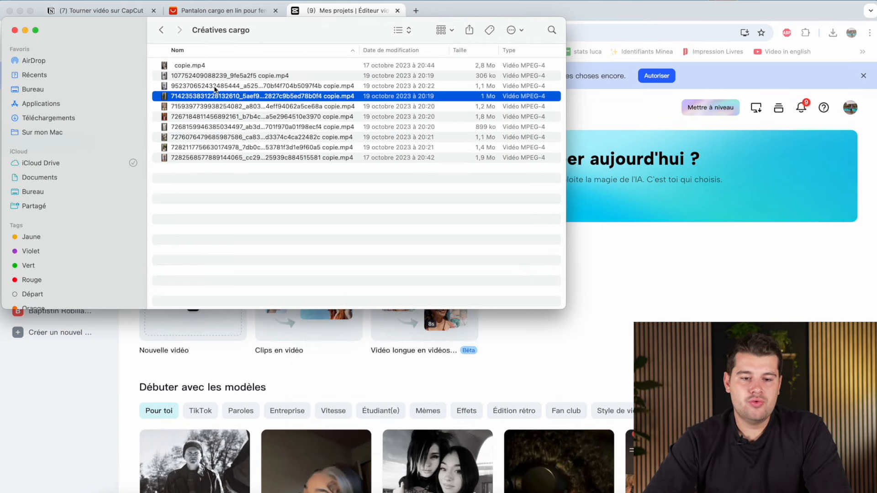
click(215, 86)
key(space)
key(space)
click(213, 75)
key(space)
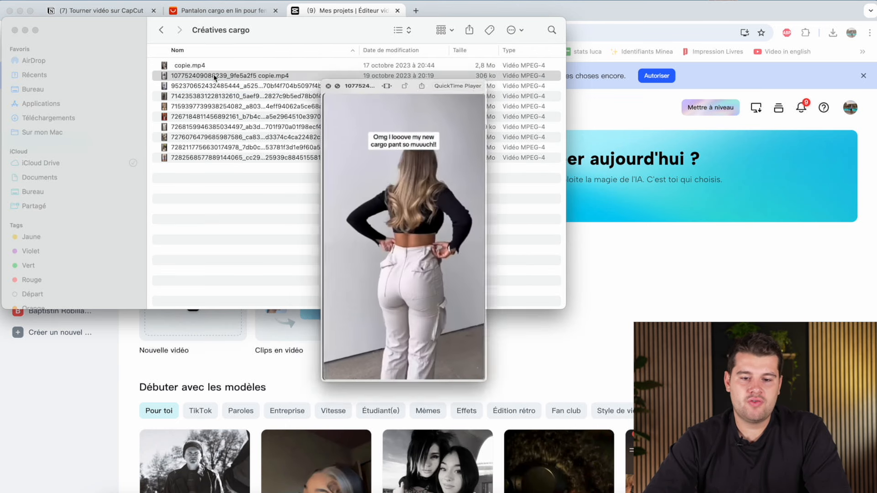
key(space)
click(200, 127)
drag(201, 174, 212, 63)
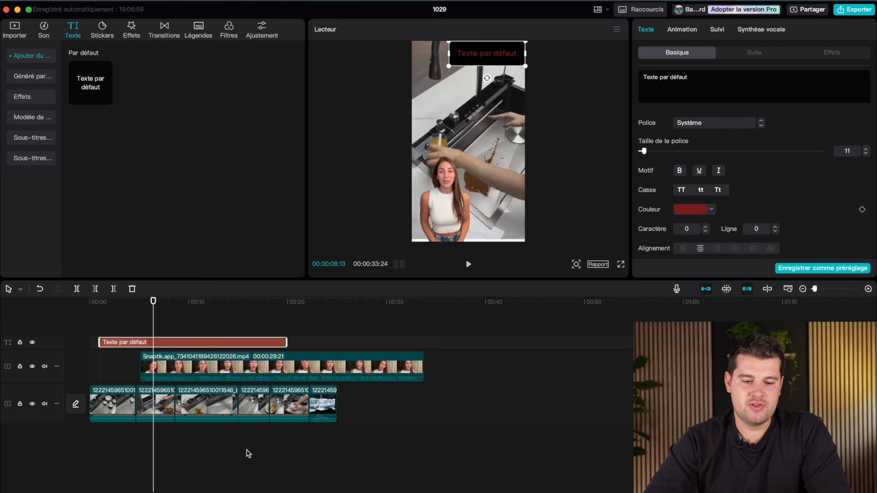
Step: Delete the text, the overlay and all the sink video clips from the CapCut timeline
drag(246, 454, 125, 344)
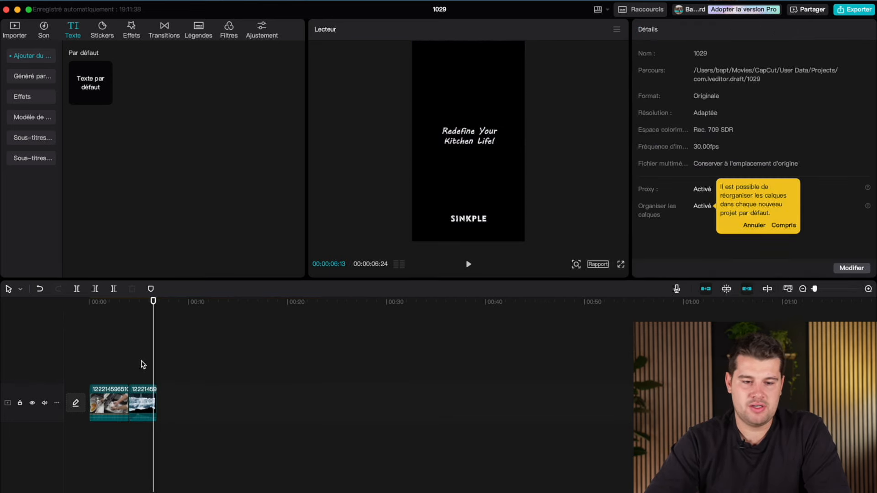
drag(141, 364, 111, 448)
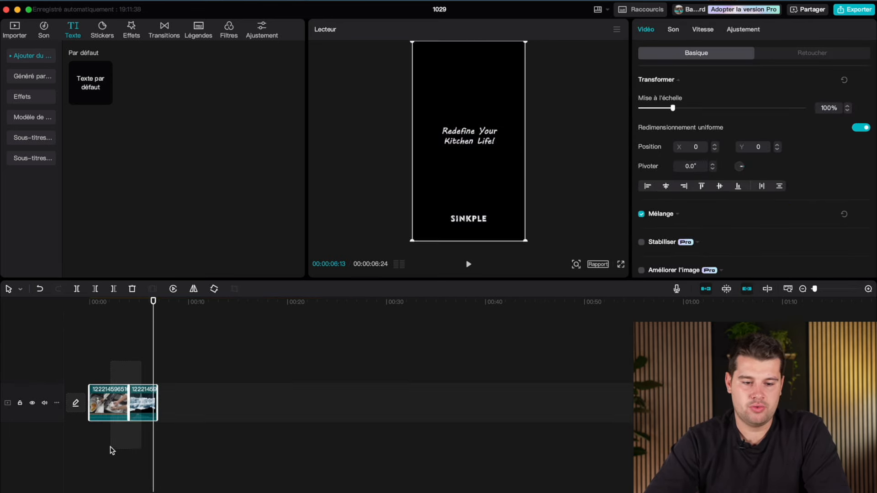
key(Delete)
Step: Remove both old videos from the project's imported media
click(16, 28)
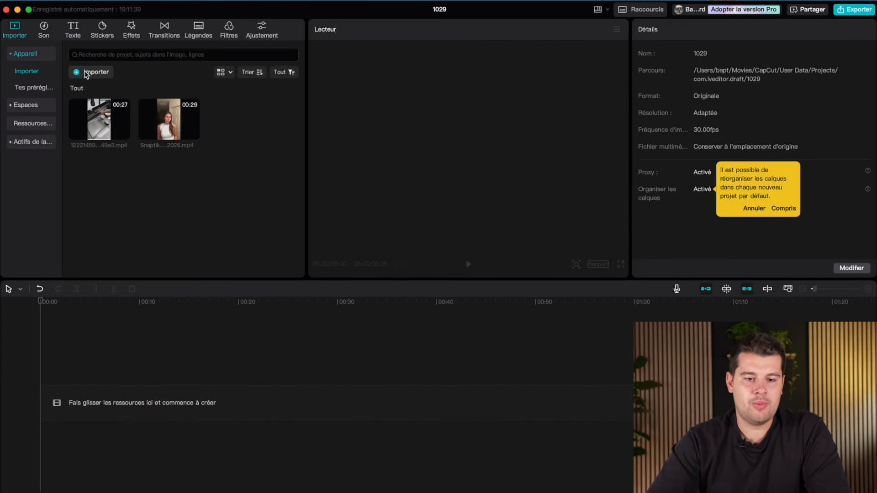
drag(190, 188, 102, 125)
key(Delete)
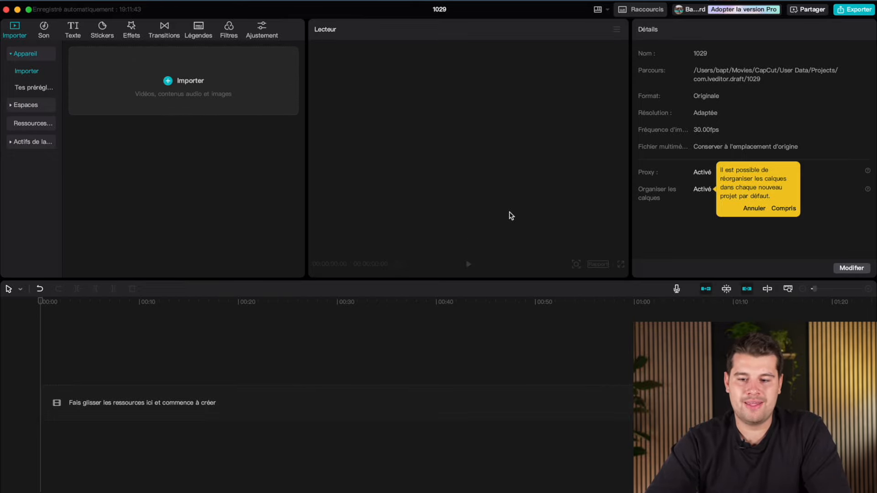
Step: Import all the videos from the Créatives cargo folder into the project's media
key(super+Tab)
drag(568, 135, 183, 167)
click(182, 274)
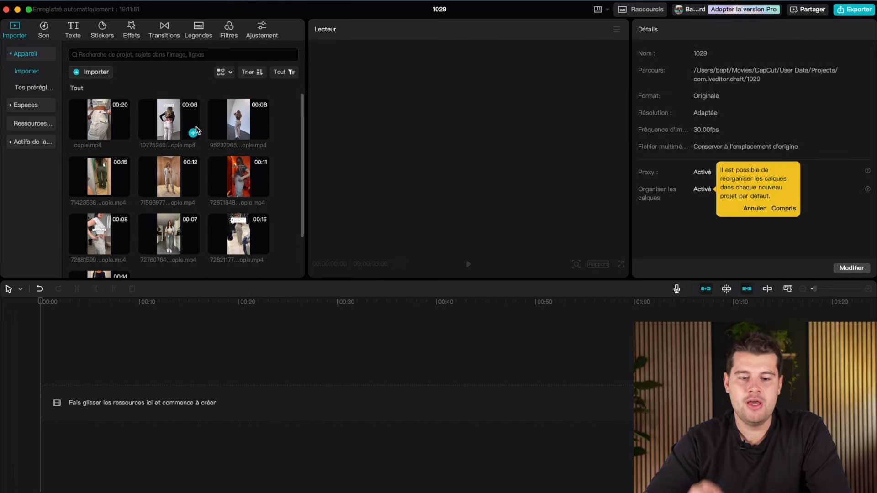
drag(260, 130, 174, 366)
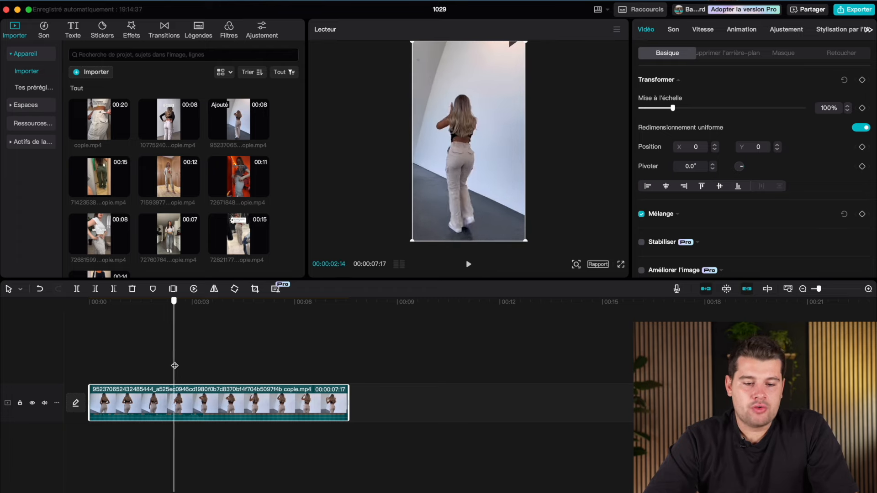
click(77, 288)
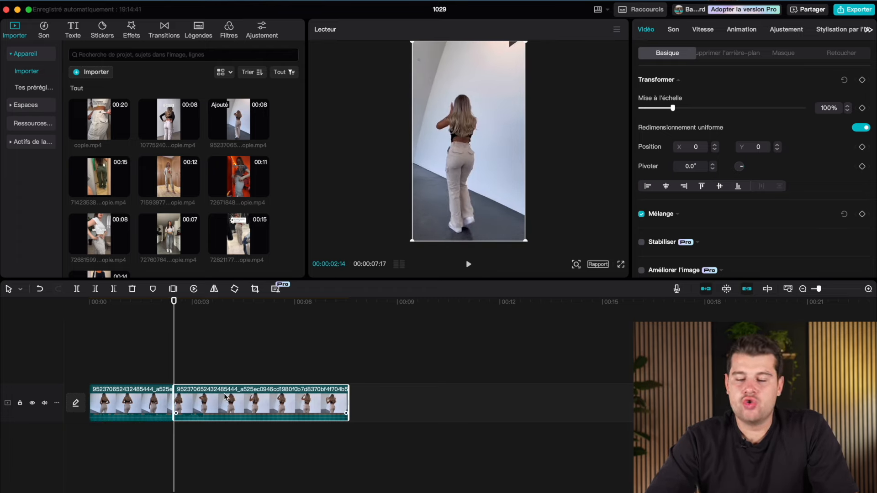
key(Delete)
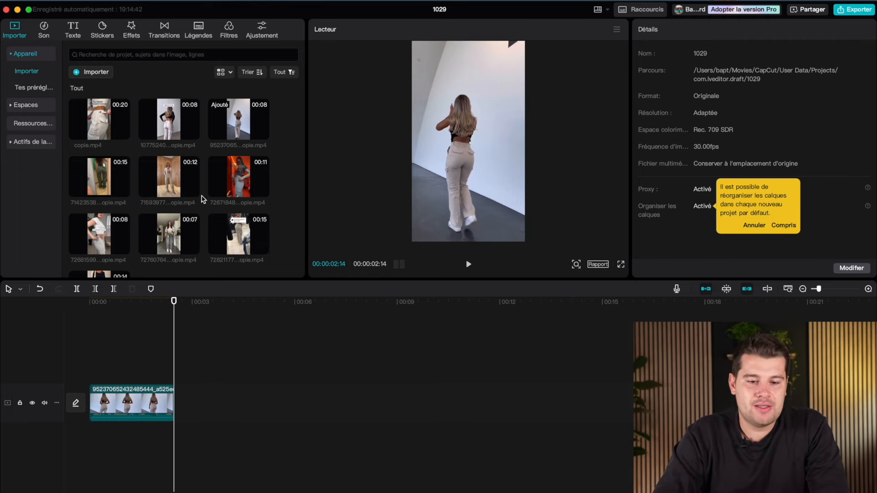
drag(189, 188, 273, 374)
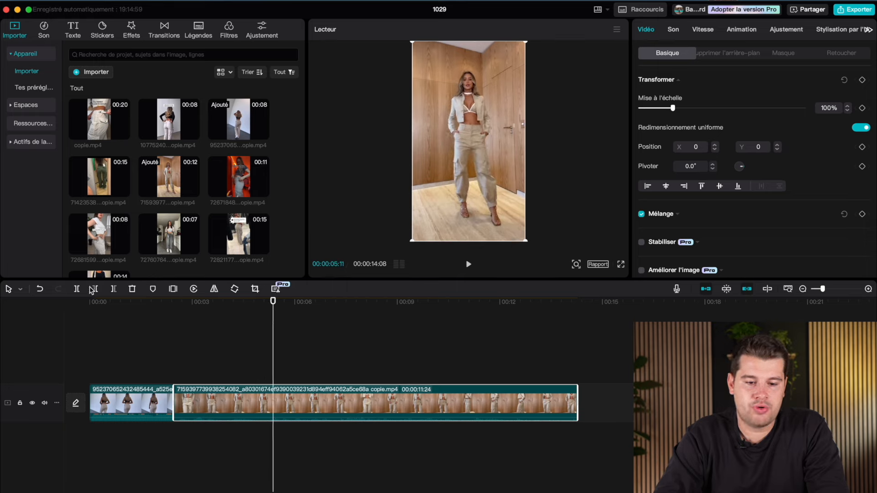
drag(571, 399, 625, 406)
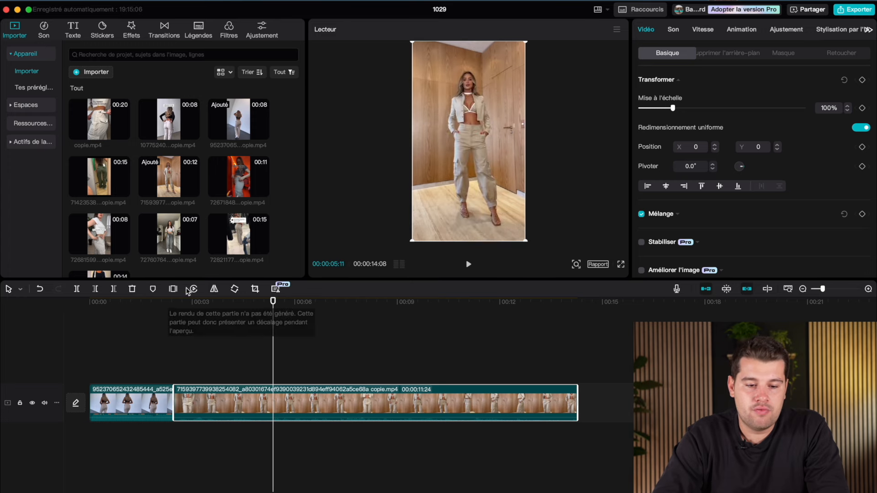
click(76, 290)
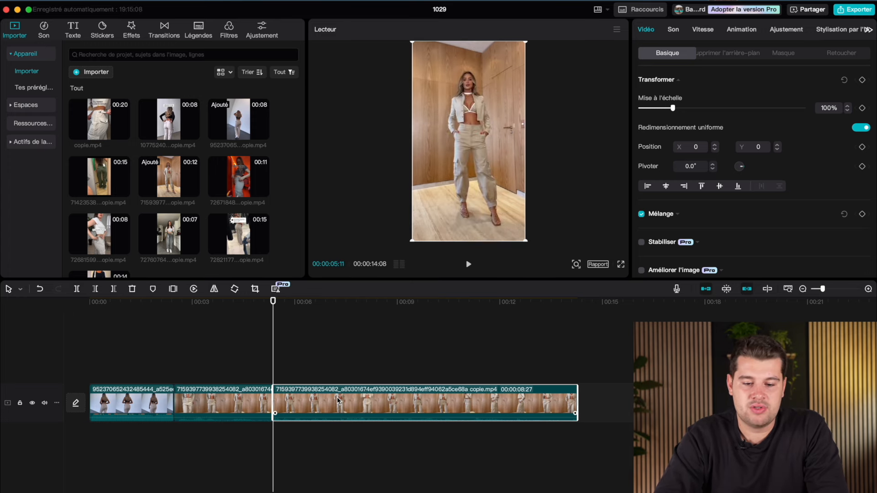
key(Delete)
Step: Play back the assembled sequence and trim the end of the second clip back to about 00:00:04 on the timeline
key(space)
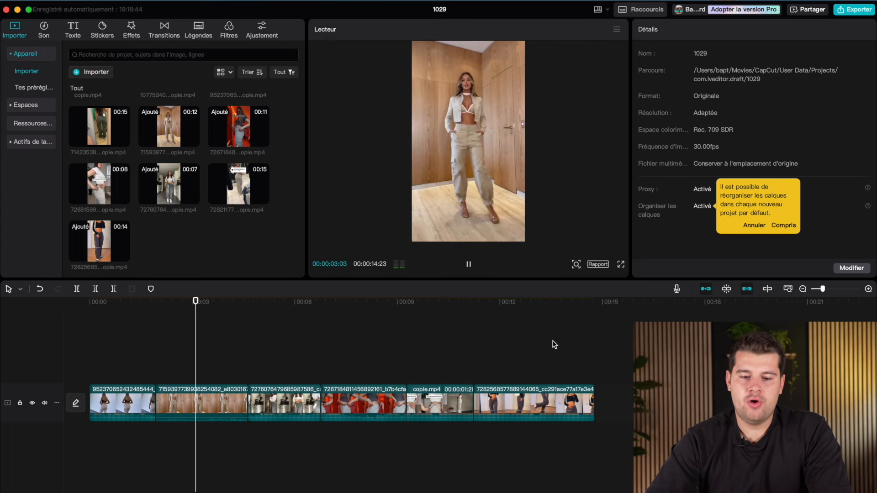
key(space)
drag(247, 400, 231, 401)
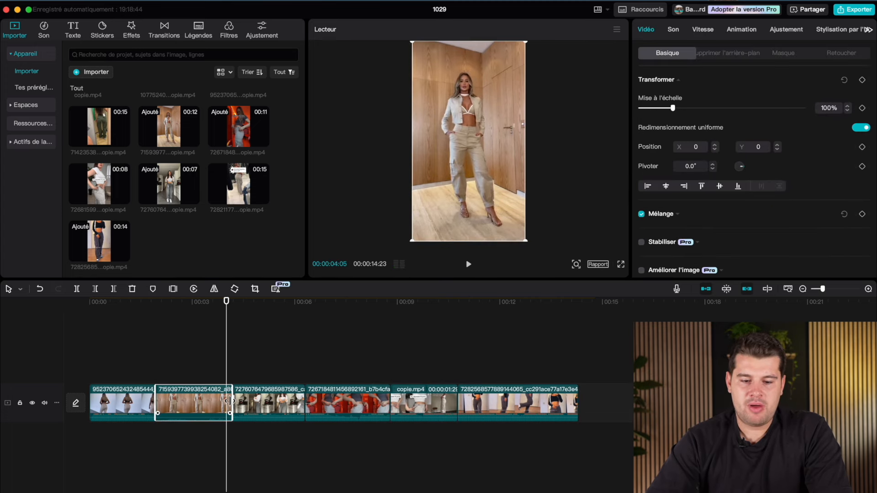
Step: Play the sequence from the beginning to check the cuts and pause it at 00:00:08:11
click(80, 373)
key(space)
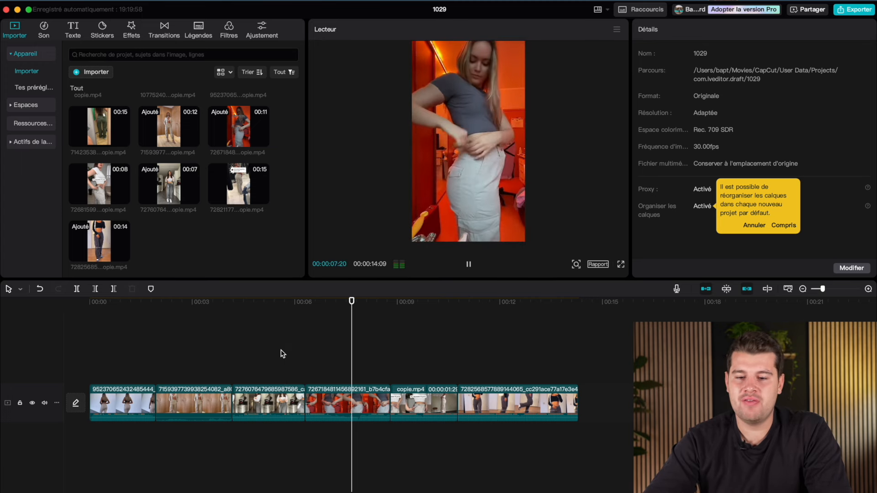
key(space)
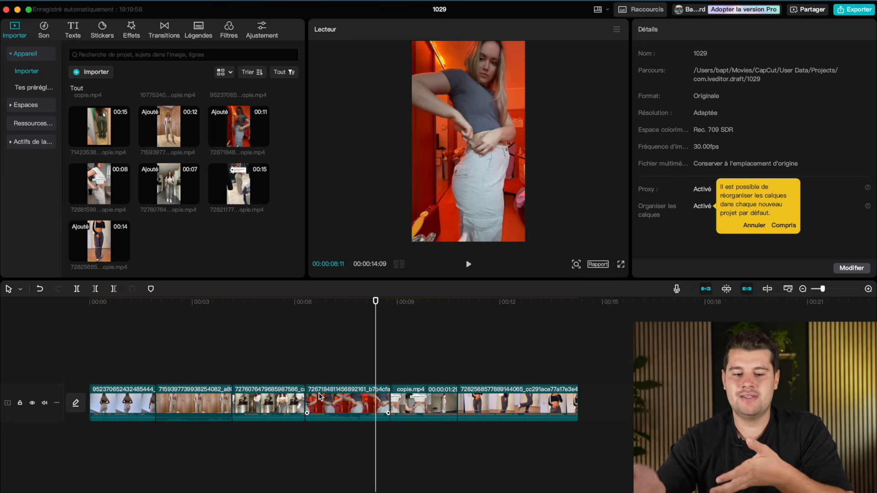
Step: Switch to Chrome, open YouTube in a new tab and search for "escapism macklemore"
click(156, 489)
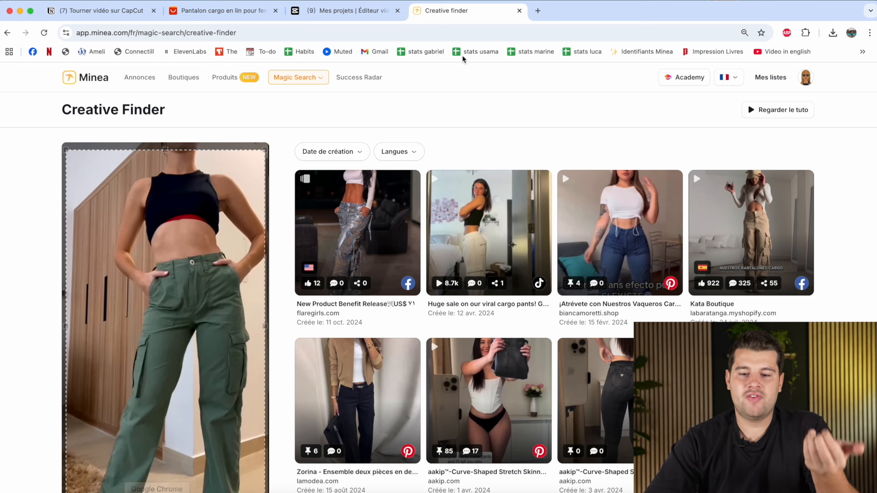
click(538, 11)
text(y)
key(Return)
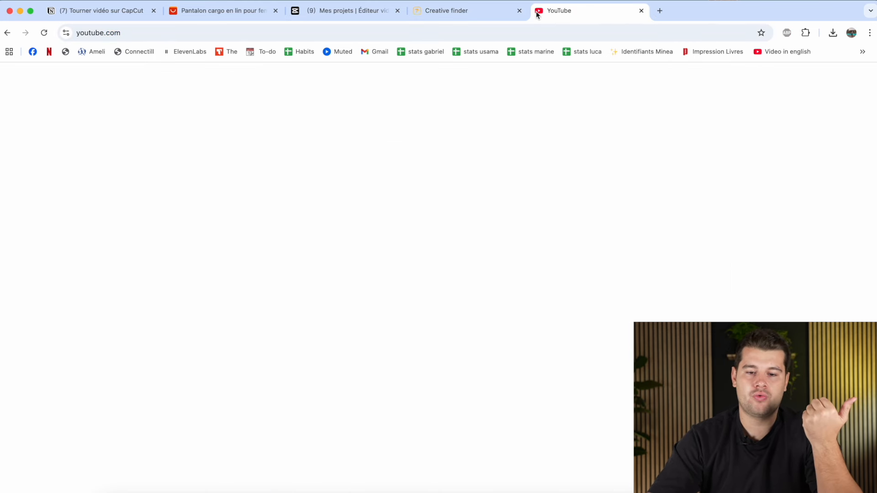
click(430, 77)
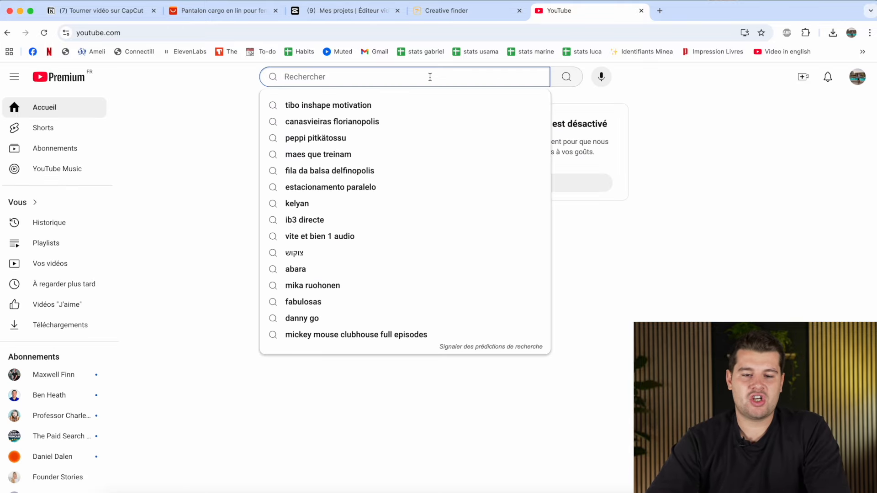
text(escapism)
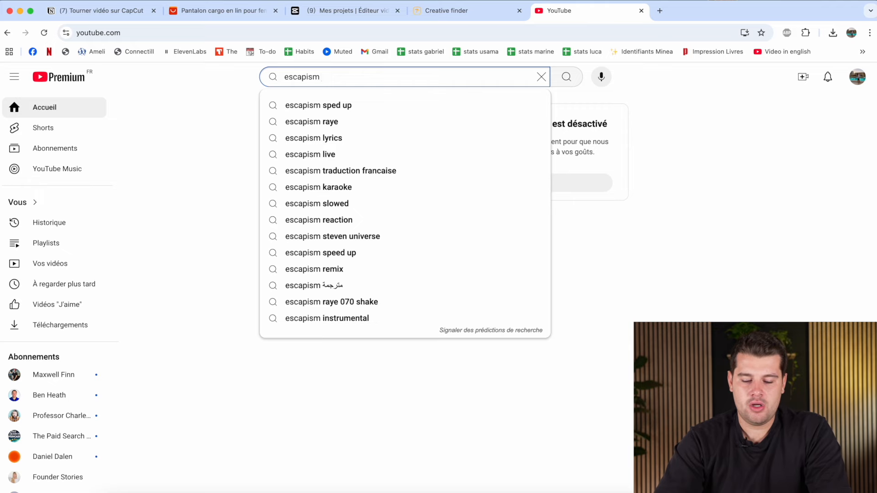
text( macklemore)
key(Return)
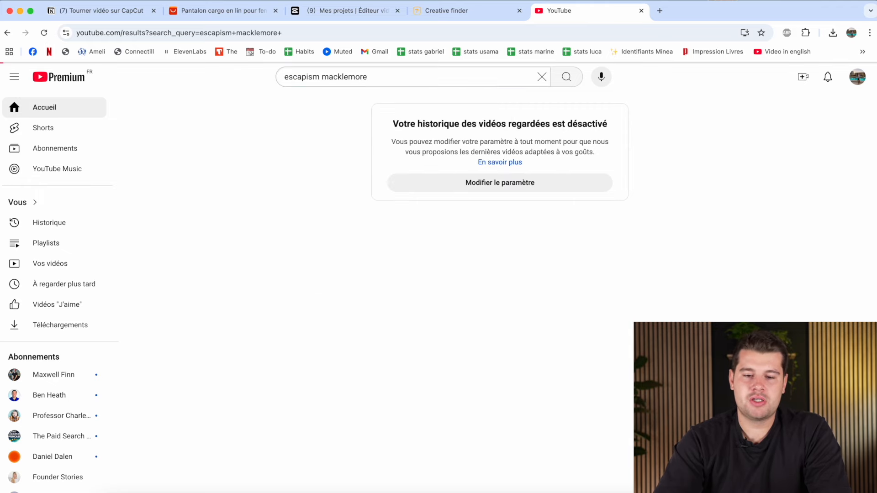
Step: Open the "Escapism x Cant Hold Us [Lyrics] (TikTok Mashup)" video, listen from about 0:10 and pause it
click(320, 192)
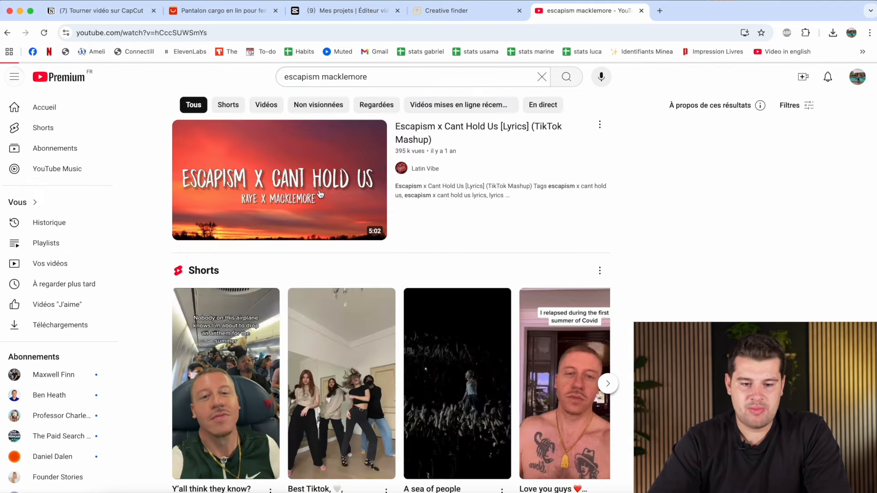
key(XF86AudioRaiseVolume)
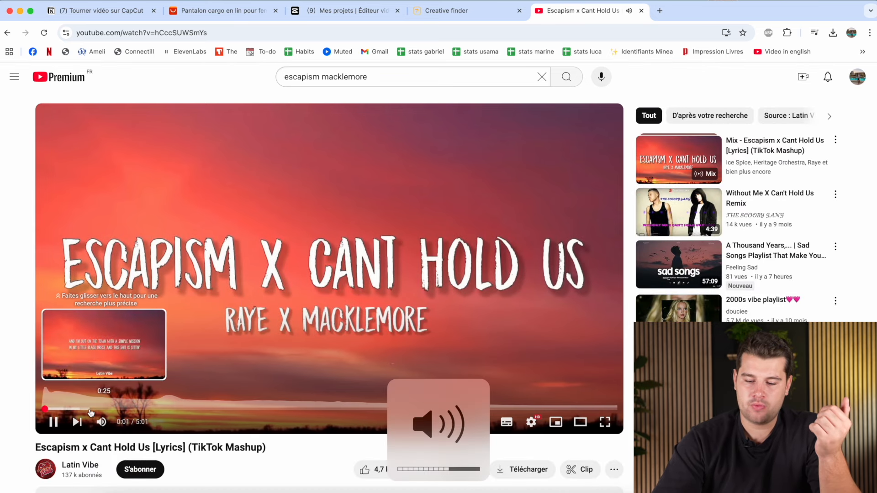
click(63, 409)
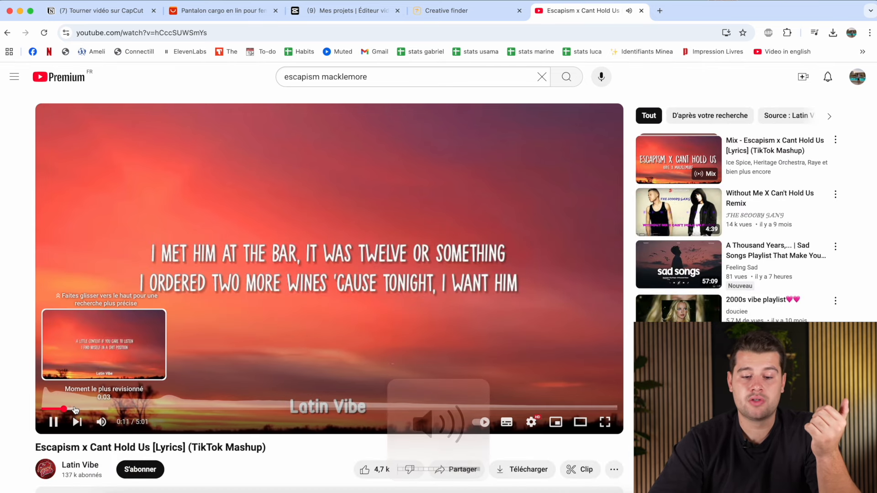
click(392, 208)
Step: Copy the video's link and search Google for "mp3 converter" in a new tab
click(309, 27)
text(x)
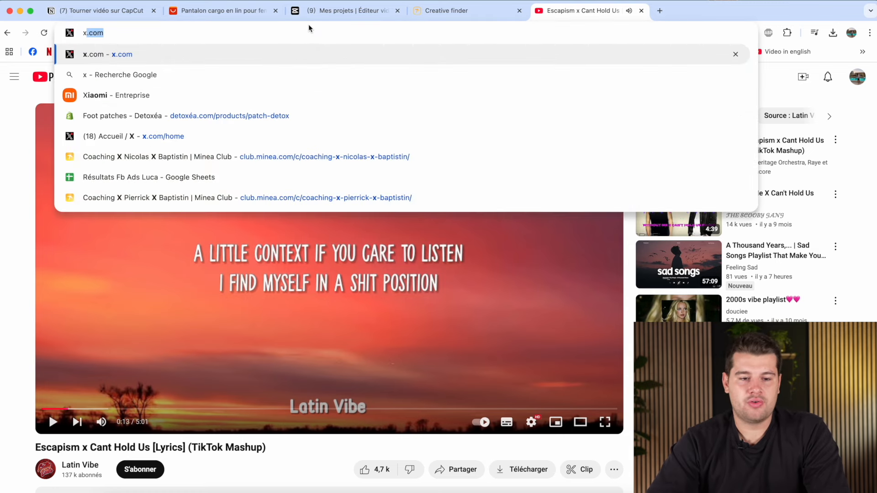
key(Escape)
key(super+t)
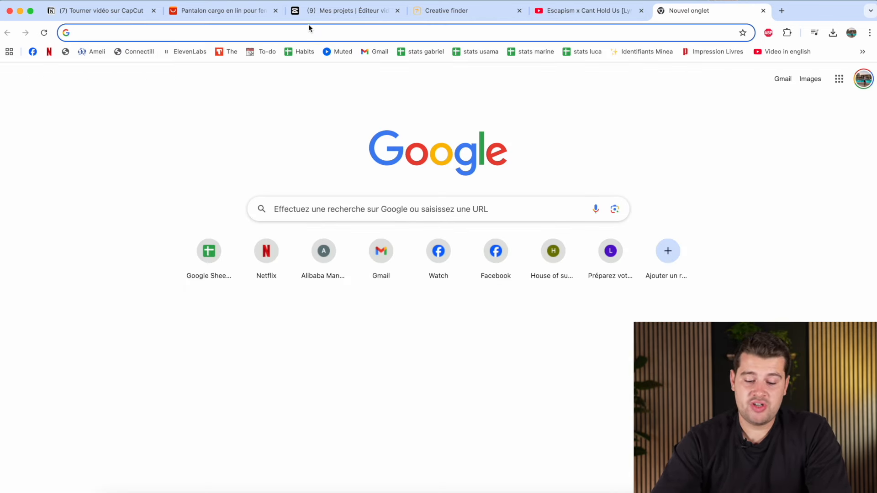
text(mp3)
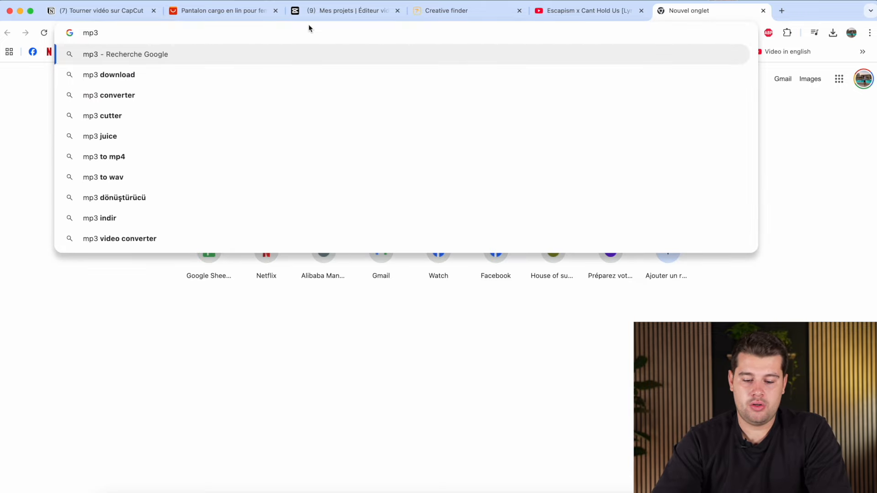
key(Down)
key(Down)
key(Return)
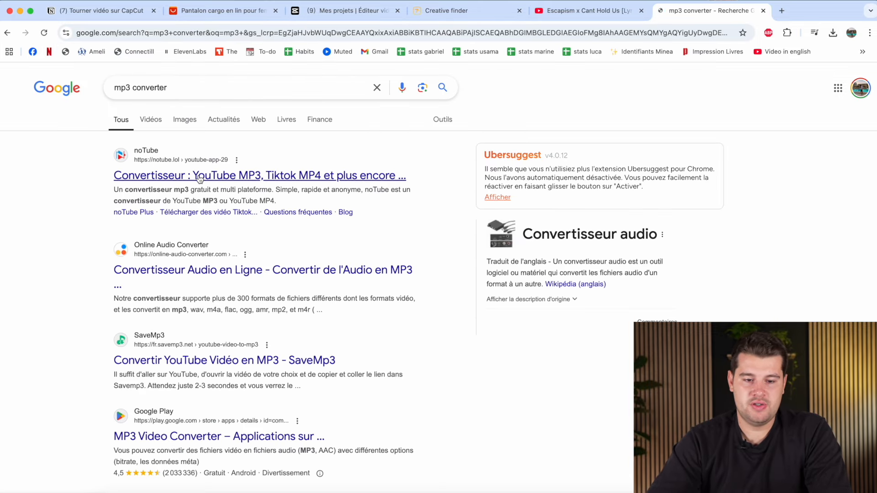
Step: Convert the YouTube video to MP3 on the noTube site and download the resulting audio file
click(199, 177)
click(309, 280)
text(https://www.youtube.com/watch?v=hCccSUWSmYs)
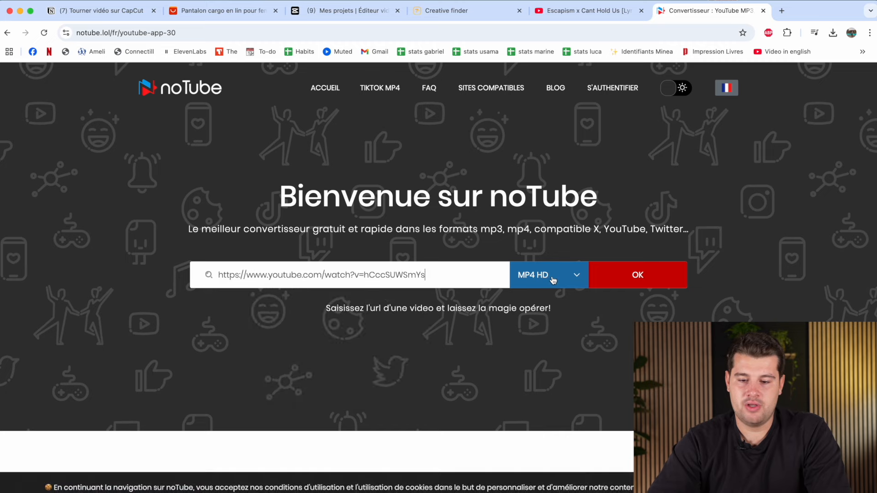
click(553, 281)
click(535, 249)
click(631, 274)
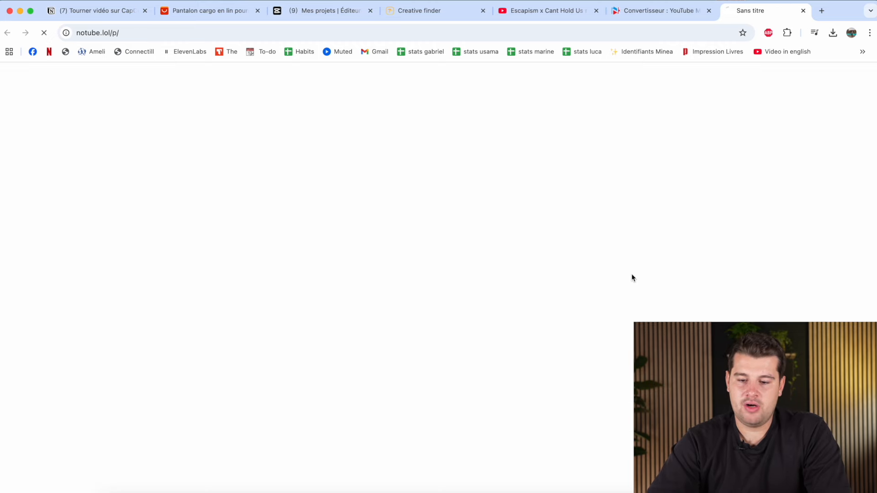
click(810, 10)
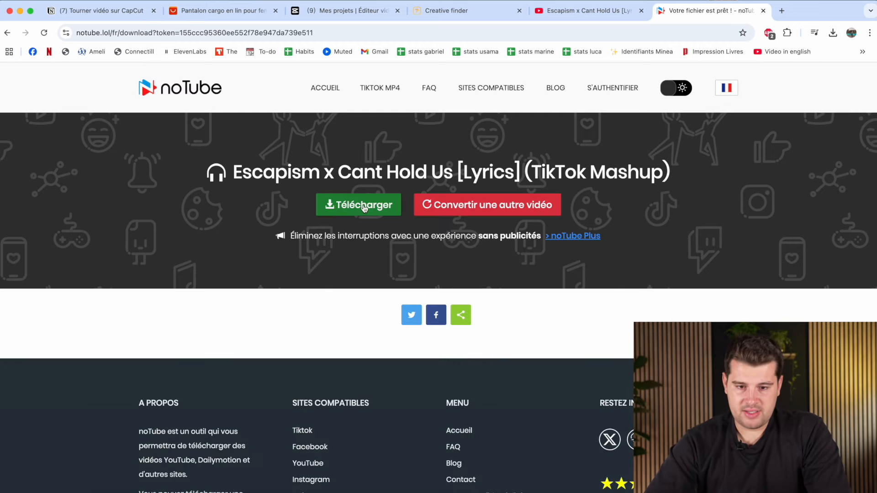
click(358, 205)
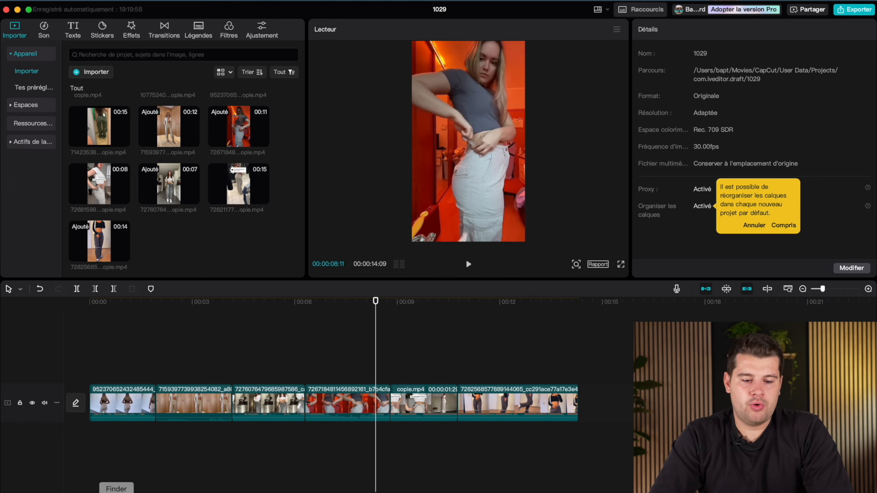
Step: Switch to CapCut, add the Escapism x Cant Hold Us MP3 from Téléchargements to the timeline and move it to the start
click(116, 489)
click(217, 352)
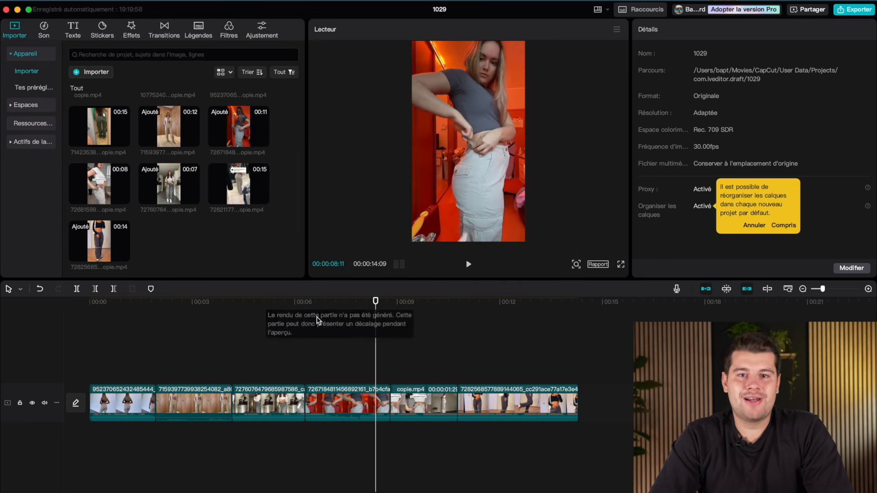
click(116, 489)
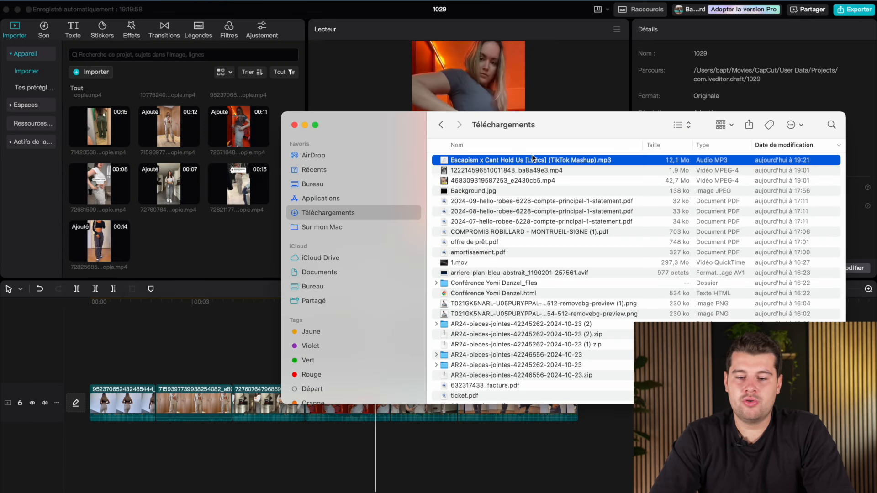
drag(537, 161, 170, 352)
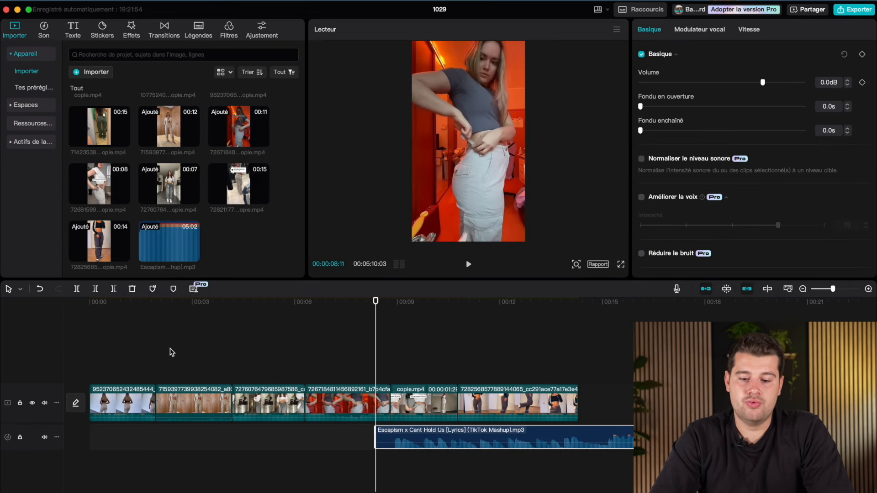
drag(504, 441, 204, 368)
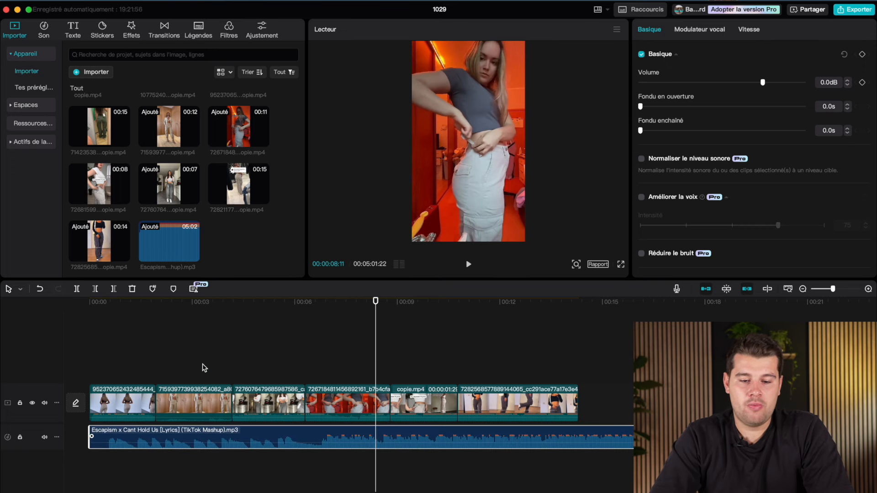
click(319, 354)
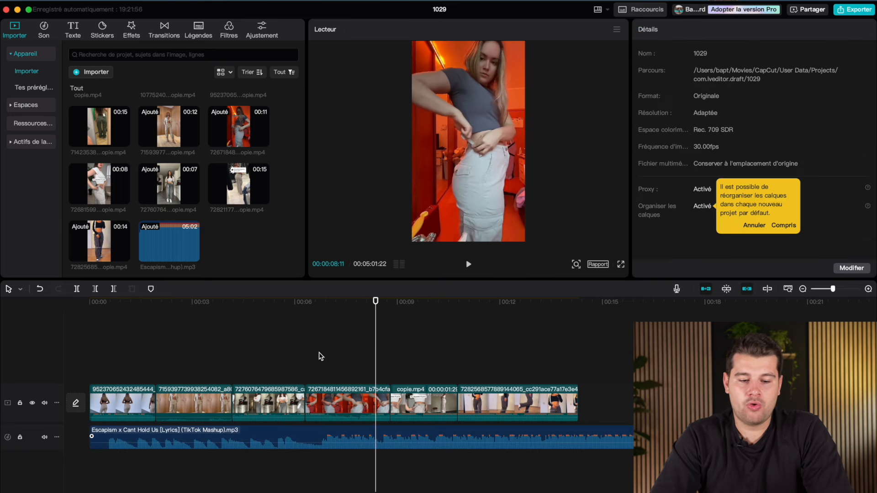
Step: Play the sequence from the beginning with the music and mute the main video track
click(93, 353)
key(space)
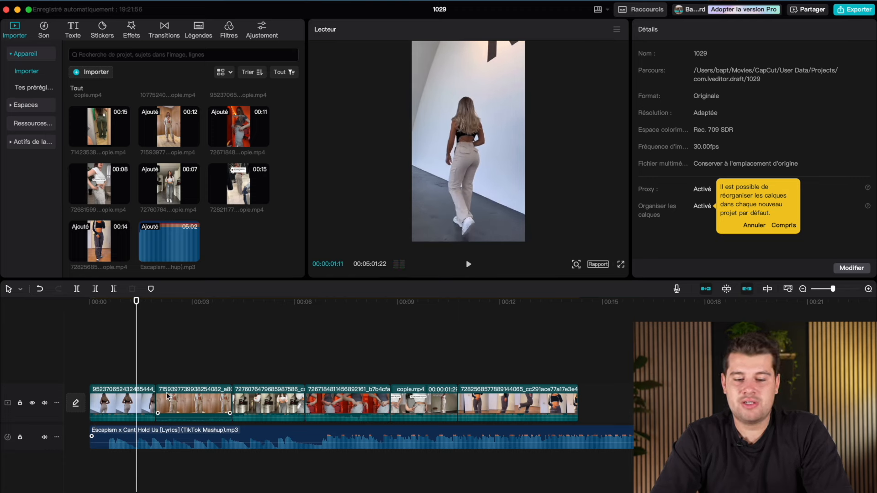
click(116, 403)
click(674, 30)
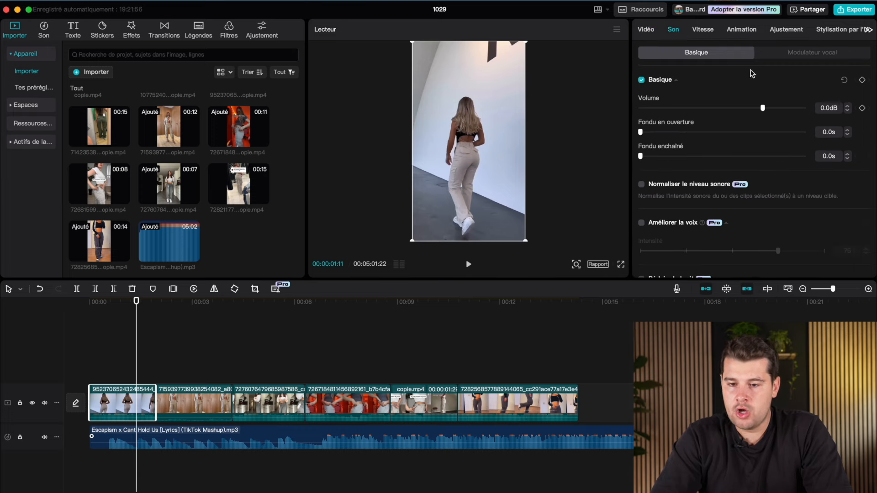
click(647, 30)
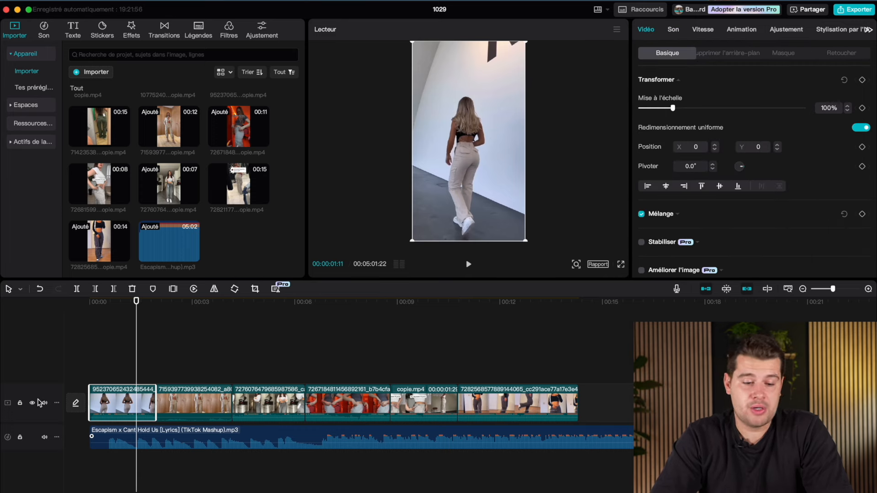
click(45, 404)
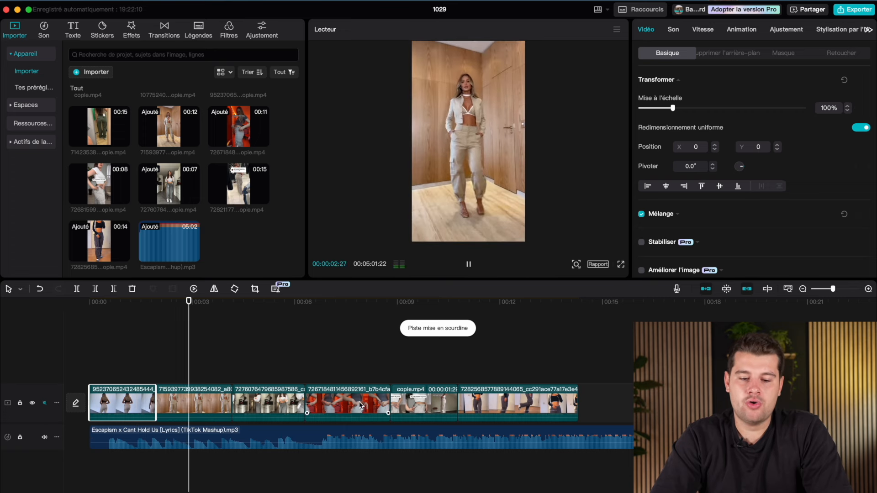
Step: Cut the song's intro off up to 00:00:06:20, align the trimmed song with the timeline start and check the playback
click(303, 378)
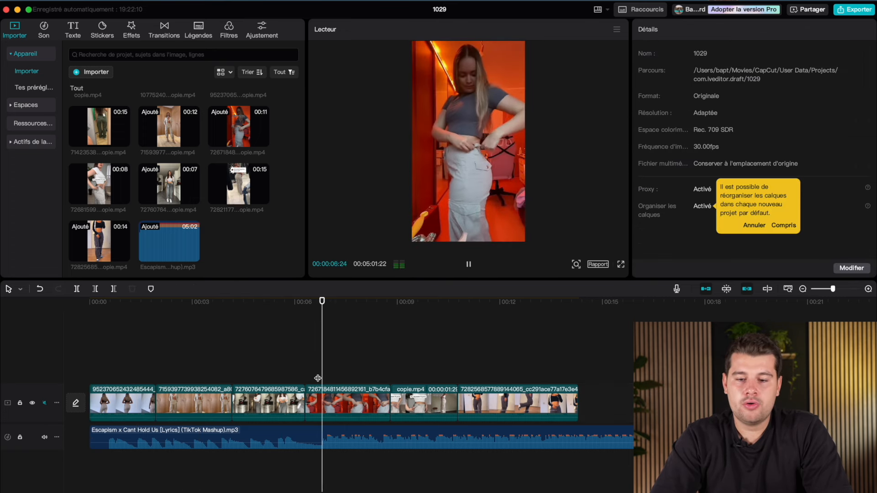
click(318, 378)
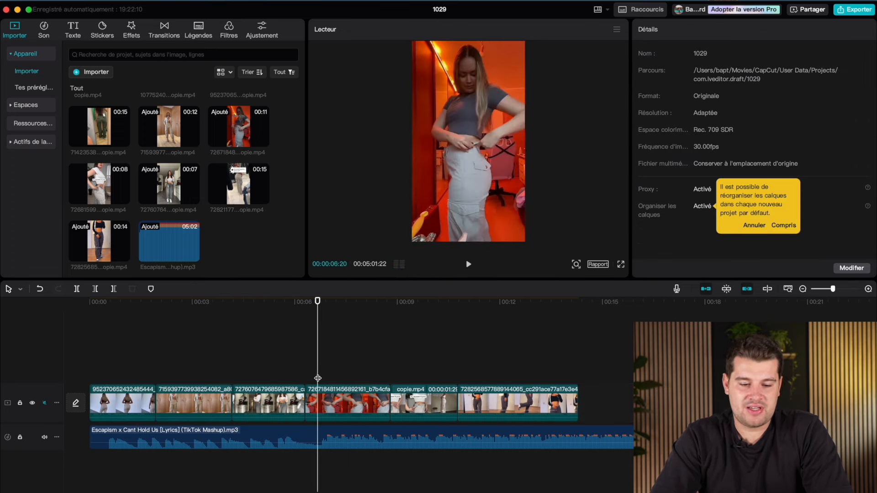
drag(91, 443, 92, 443)
drag(93, 443, 318, 443)
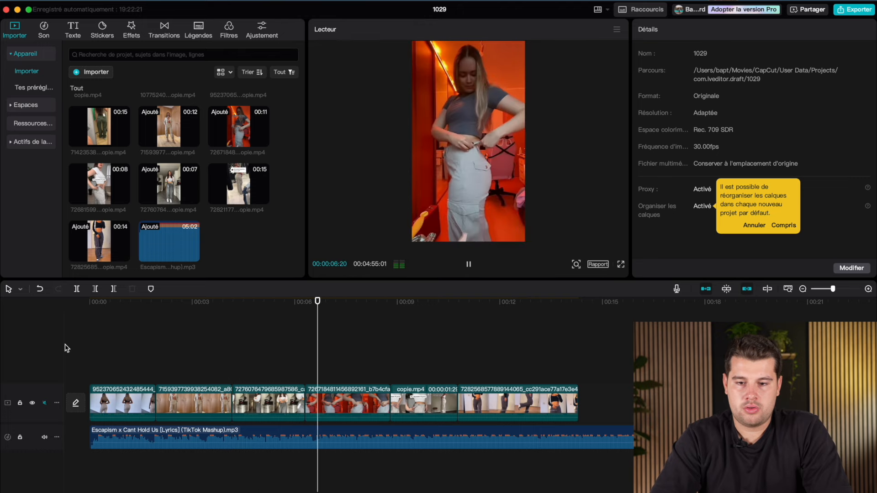
key(space)
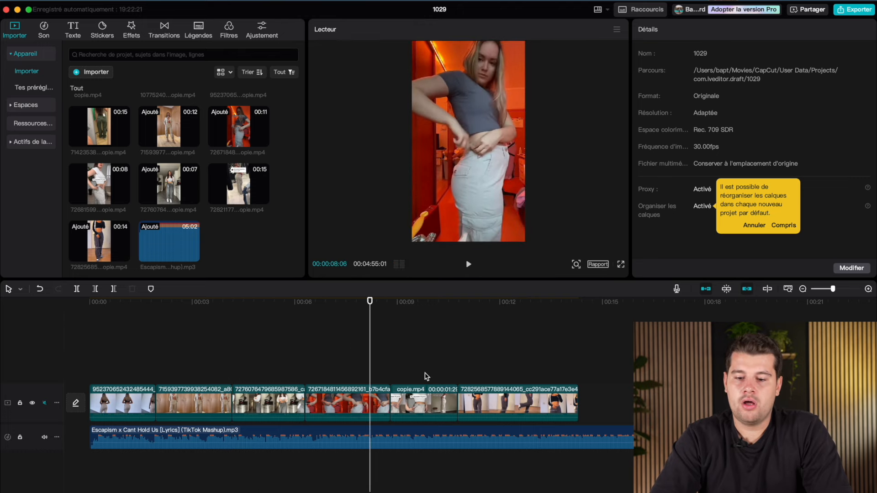
Step: Split the song at the end of the last video clip, 00:00:14:09, and delete the remainder
click(579, 354)
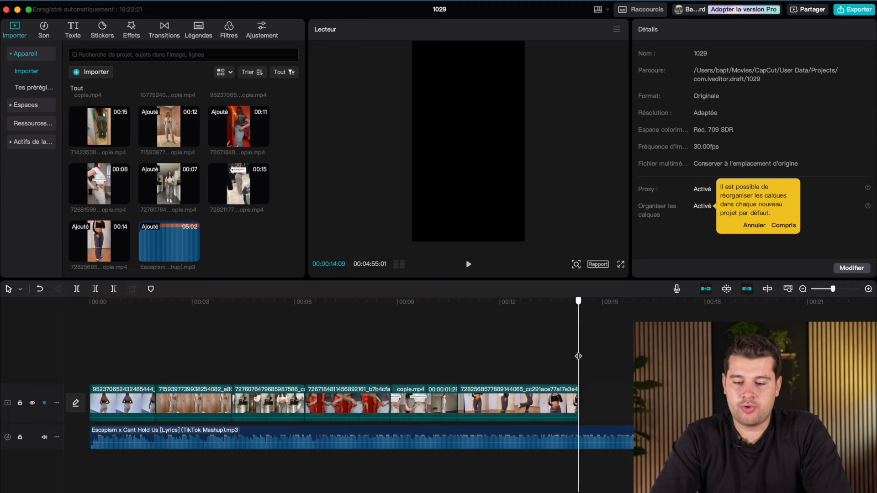
click(580, 442)
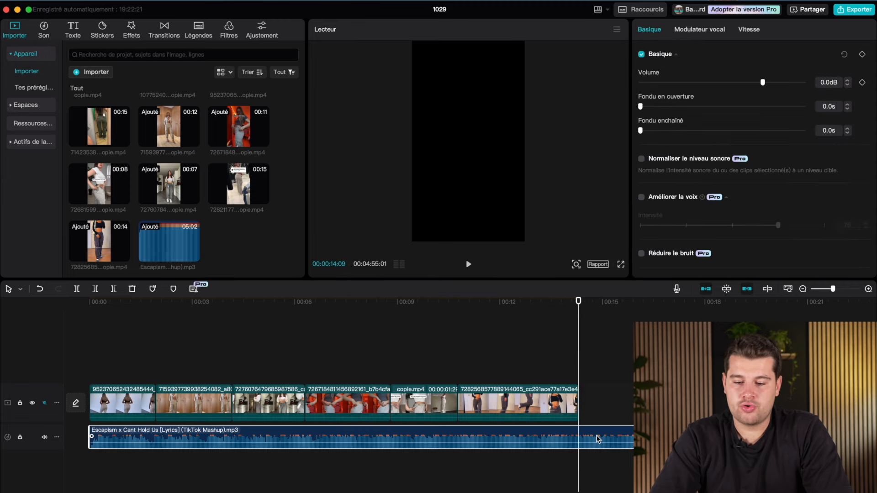
click(77, 288)
key(Delete)
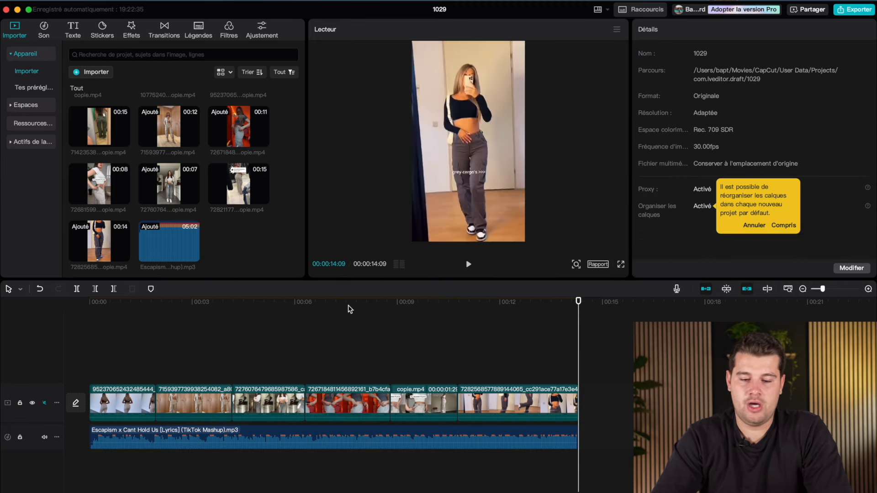
Step: Add a default text layer above the first clip at the beginning of the timeline
click(94, 355)
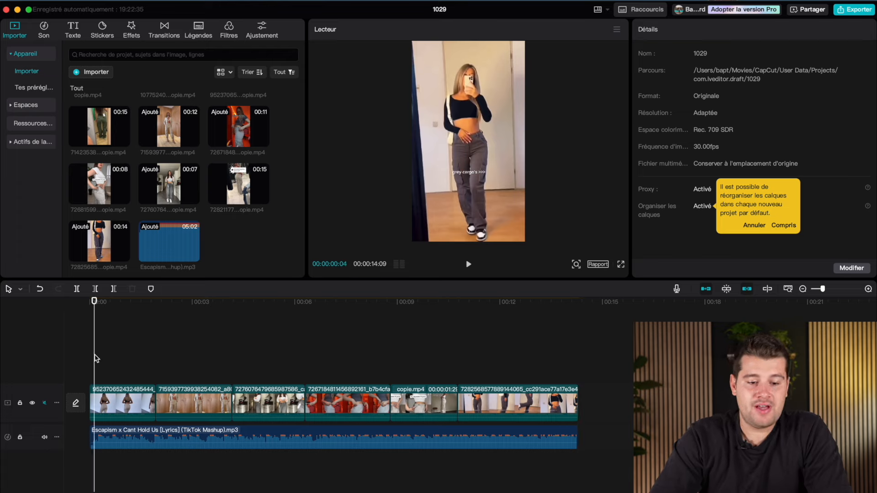
drag(94, 355, 87, 355)
click(71, 32)
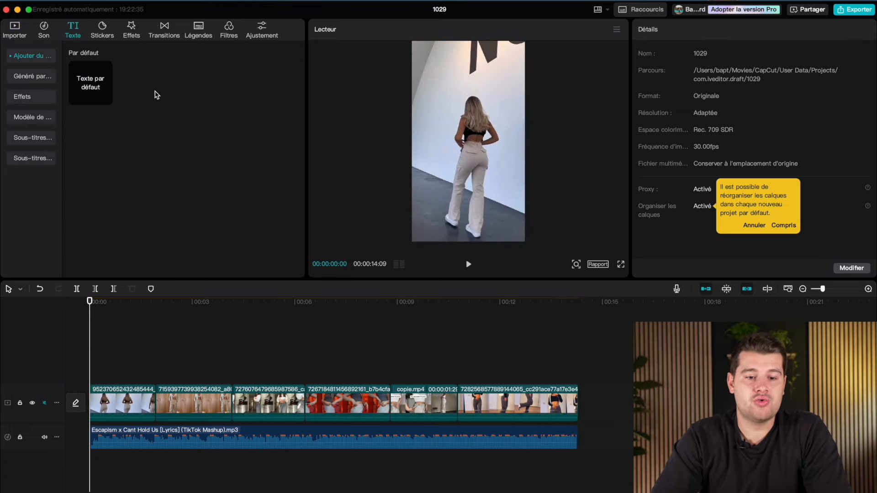
drag(91, 82, 98, 367)
click(112, 358)
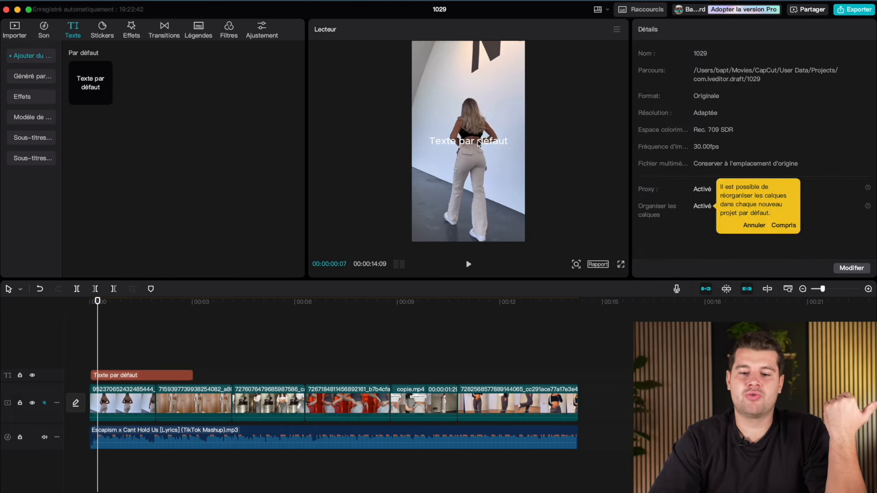
Step: Move the default text up in the frame, just above the woman's head
click(466, 142)
drag(465, 144, 465, 89)
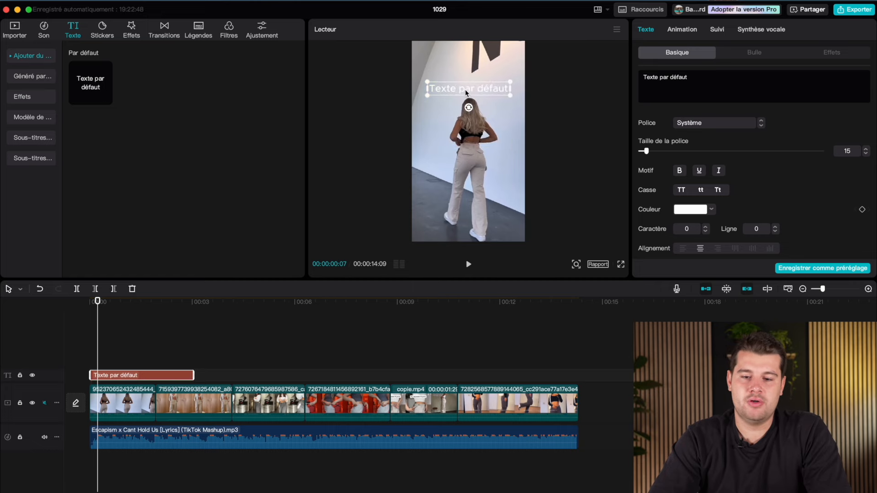
click(465, 76)
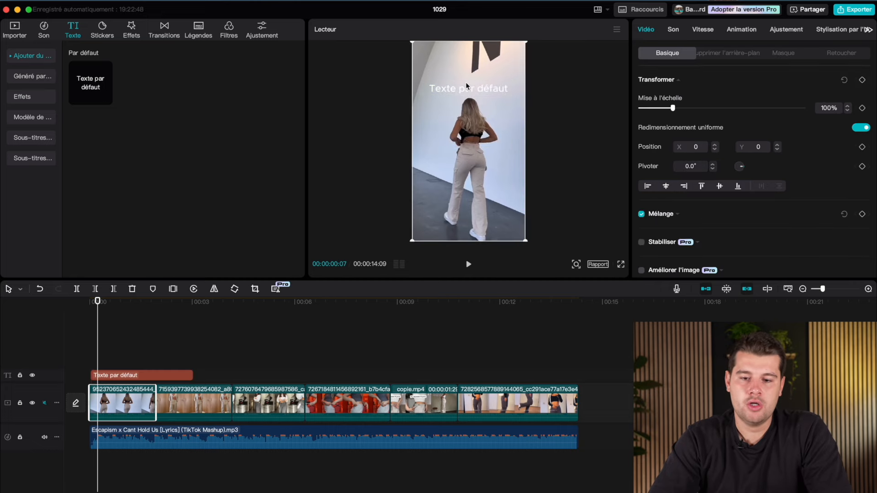
click(558, 93)
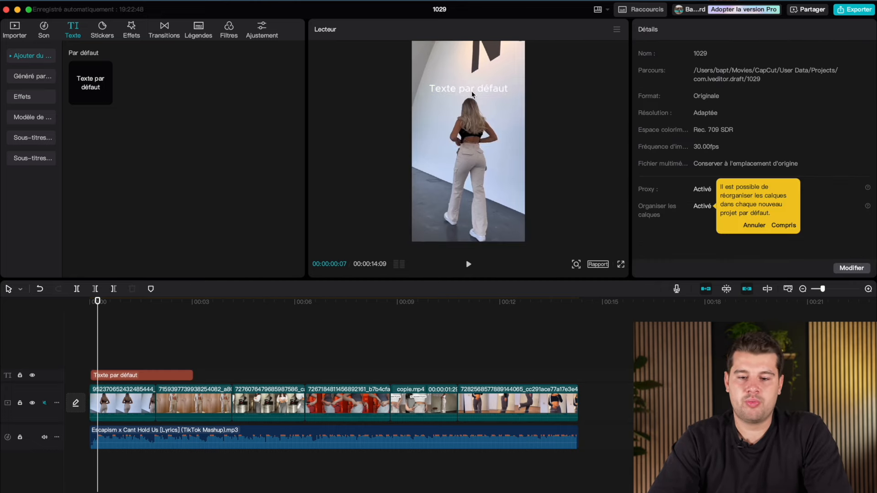
click(458, 89)
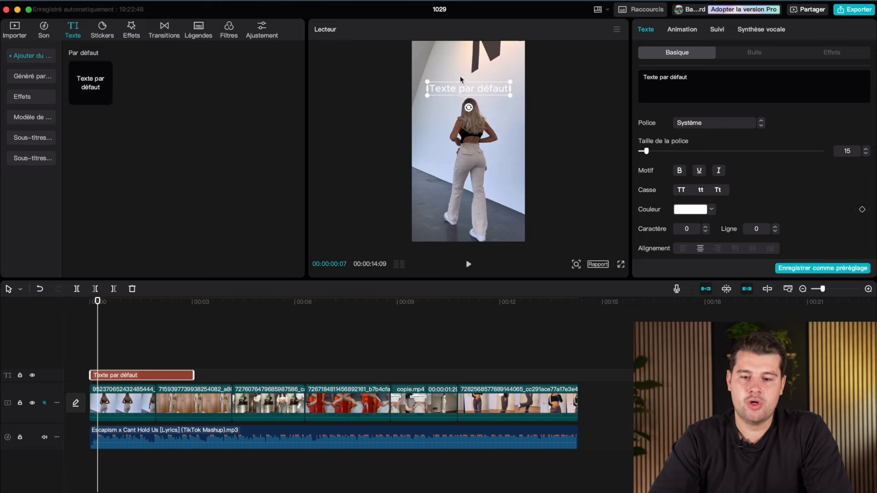
click(476, 122)
click(459, 94)
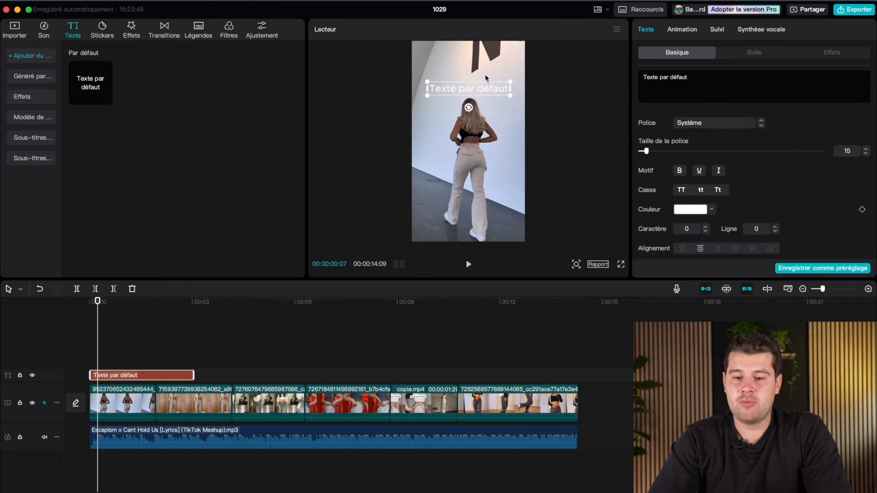
click(470, 86)
click(588, 86)
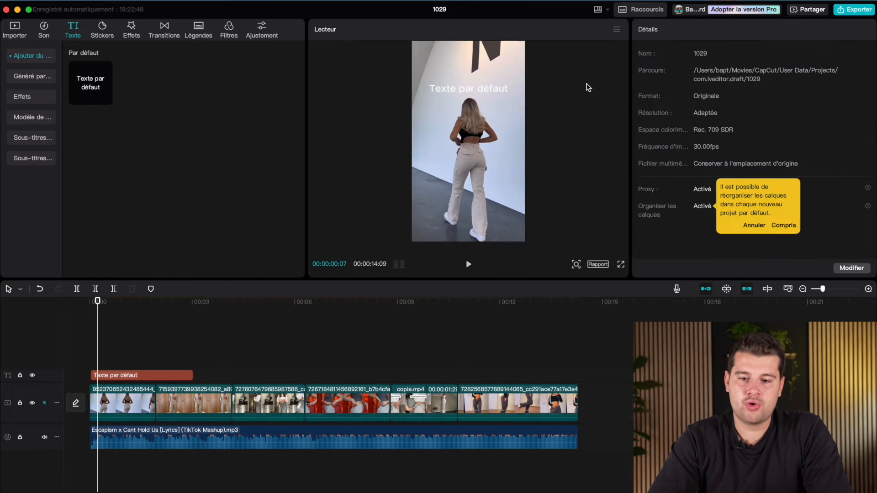
Step: Move the text slightly higher and replace its wording with "2 Achetés = 1 Offert"
click(480, 89)
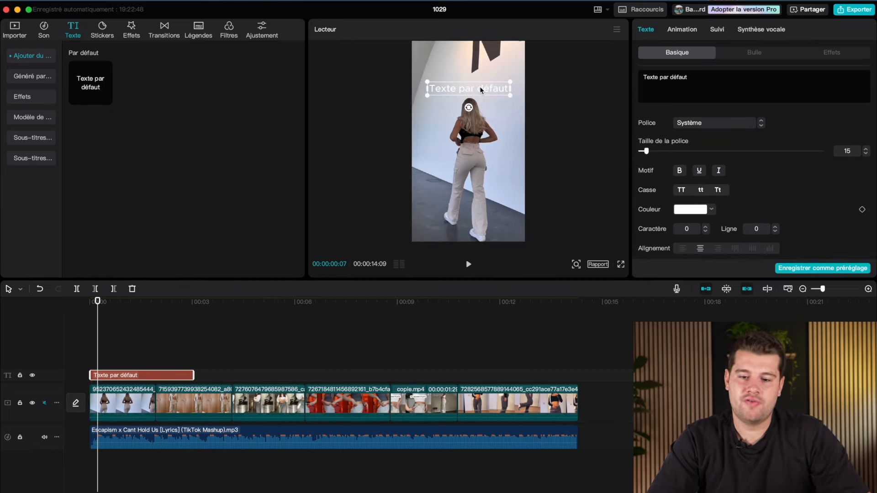
mouse_move(479, 86)
mouse_down()
mouse_move(492, 101)
mouse_move(483, 110)
mouse_move(478, 74)
mouse_up()
double_click(479, 73)
text(2 A)
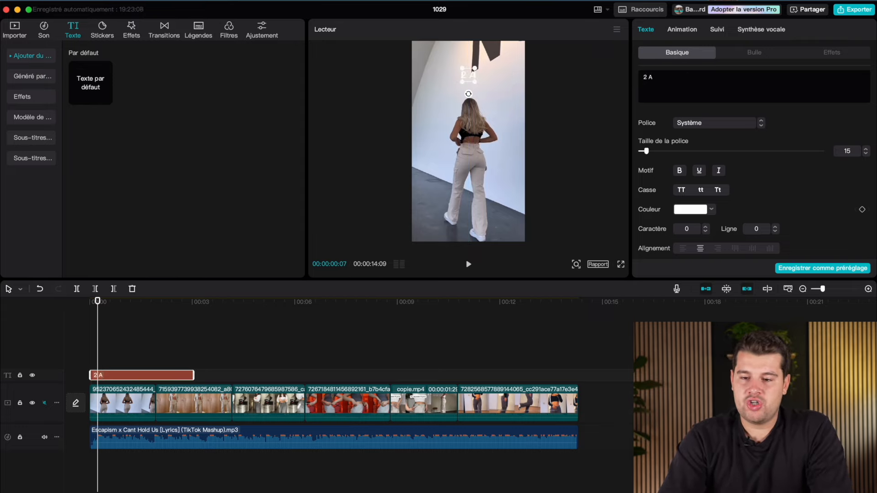
key(BackSpace)
key(BackSpace)
text(Achetés)
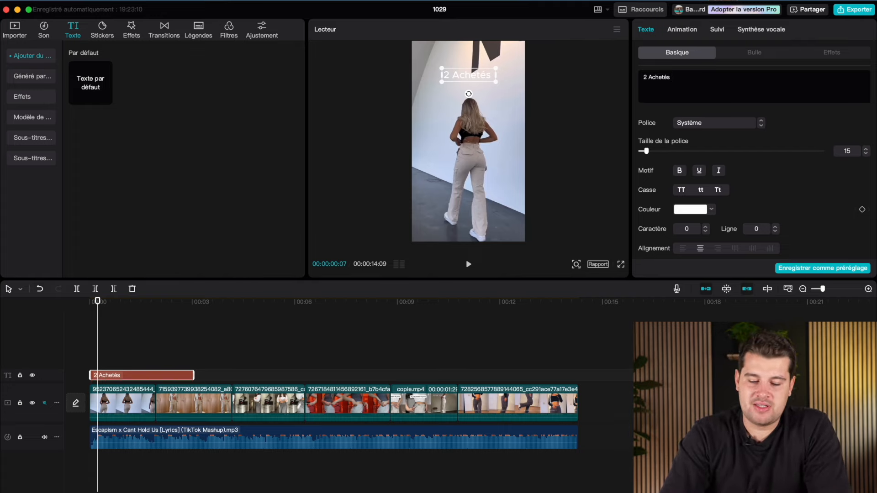
text(= 1)
text( Offert)
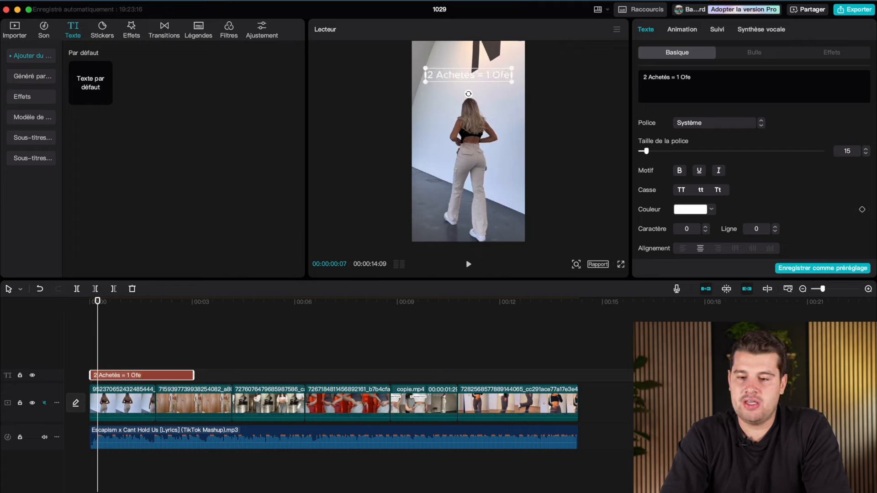
Step: Set the offer text's font size to 16 and give it a pink background
scroll(693, 194, down, 1)
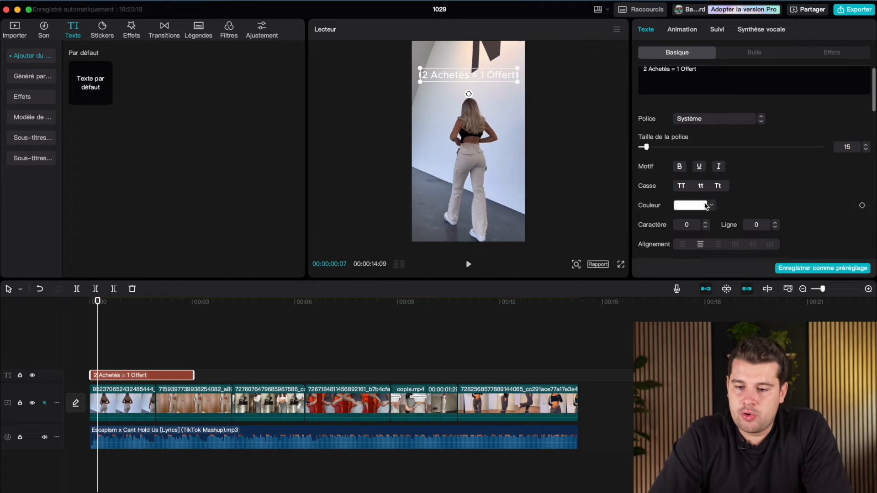
drag(647, 132, 647, 136)
scroll(714, 172, down, 5)
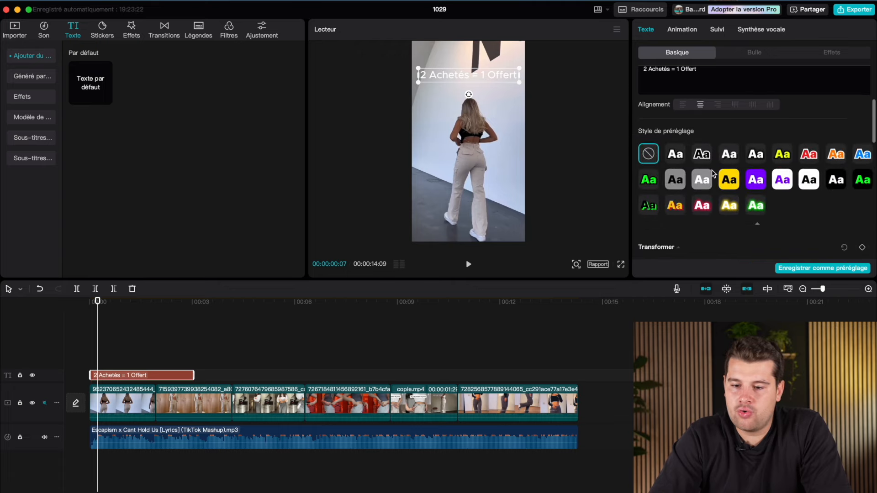
scroll(712, 173, down, 5)
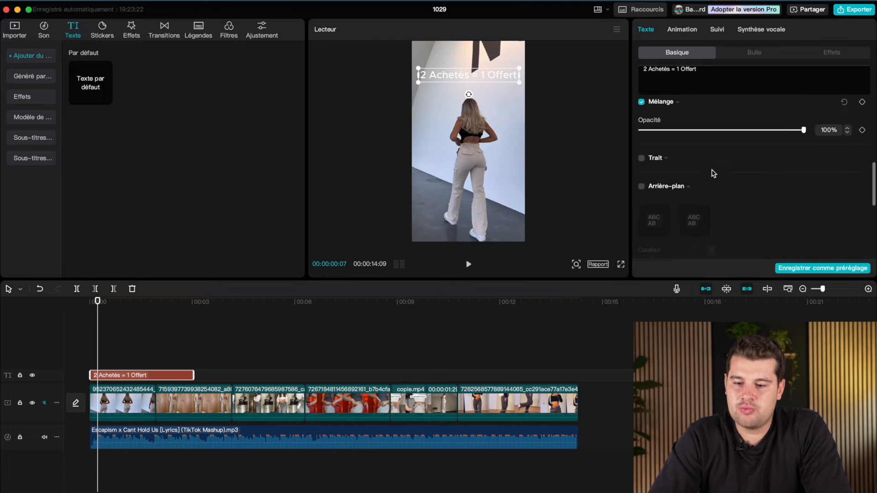
click(641, 188)
scroll(685, 255, down, 1)
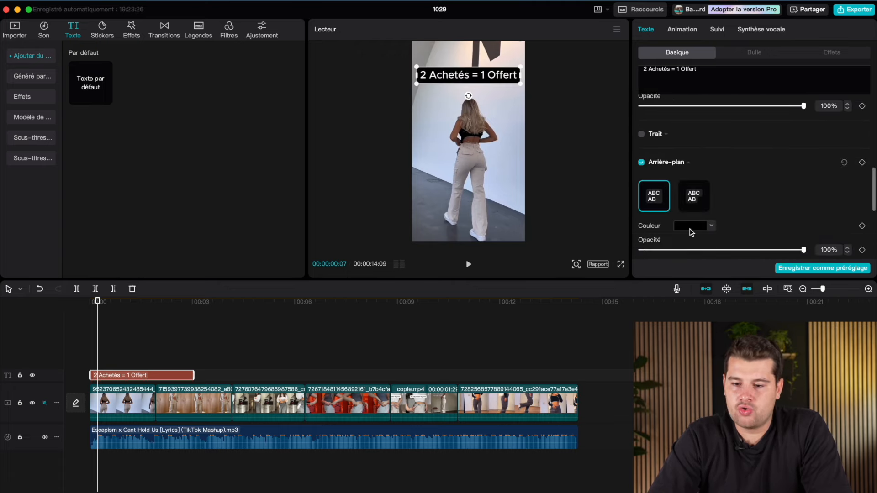
click(692, 229)
click(751, 313)
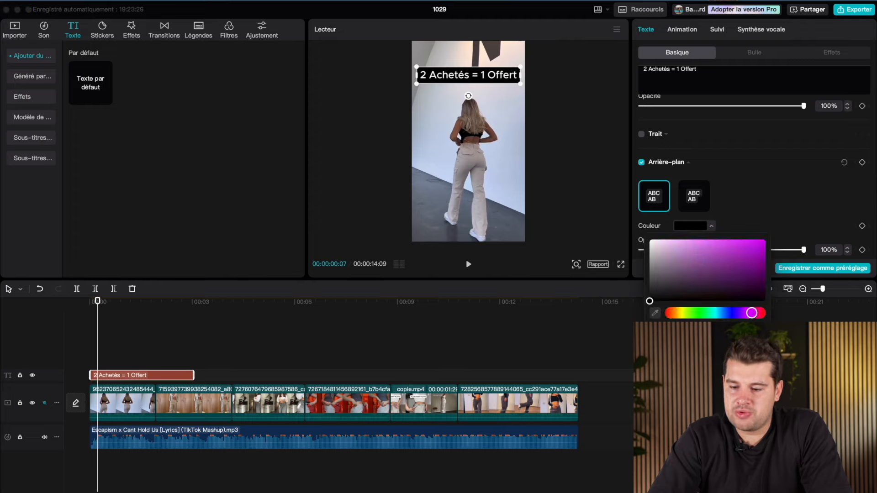
drag(751, 313, 759, 313)
click(704, 240)
drag(703, 240, 716, 239)
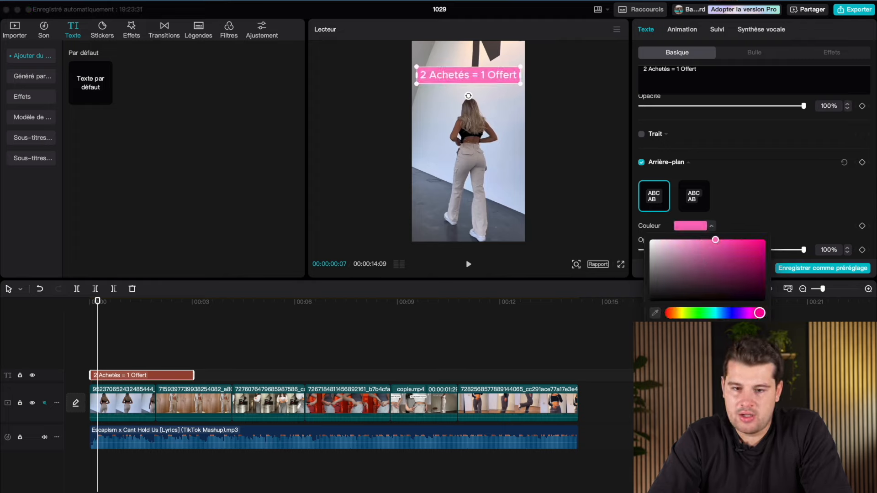
Step: Set the text background's height to 0% and move the text slightly down in the frame
scroll(738, 180, down, 4)
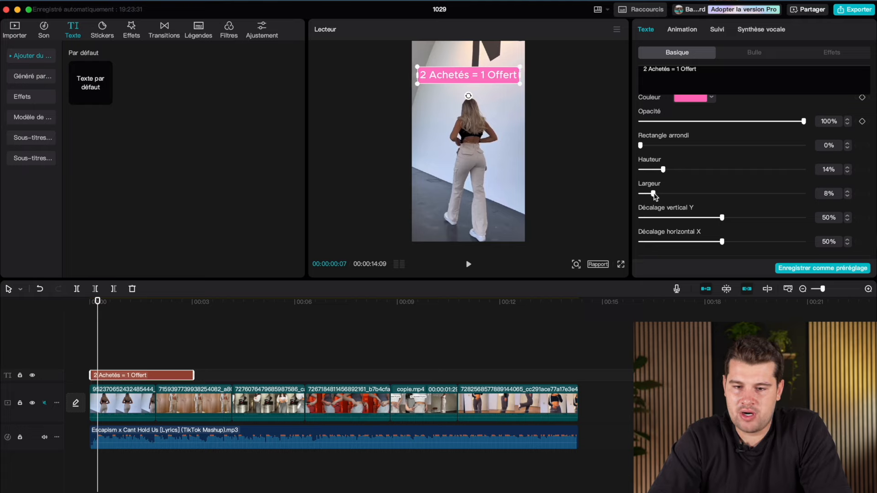
drag(658, 173, 639, 170)
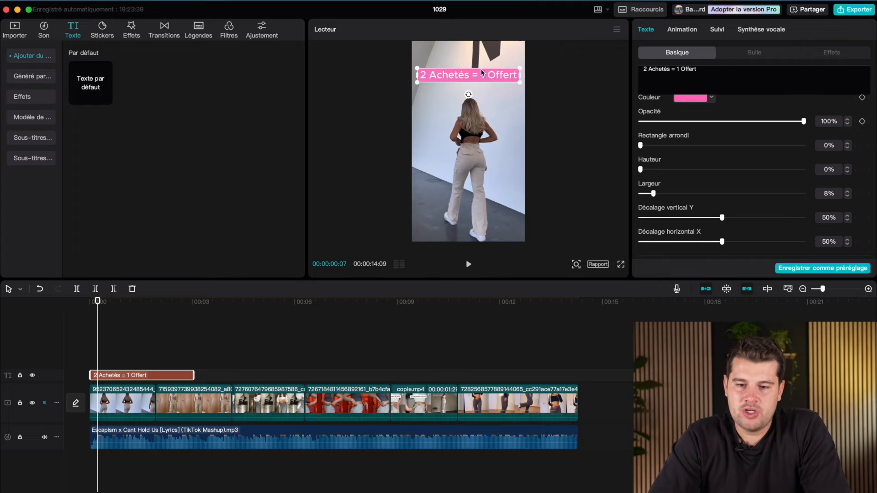
drag(481, 72, 480, 79)
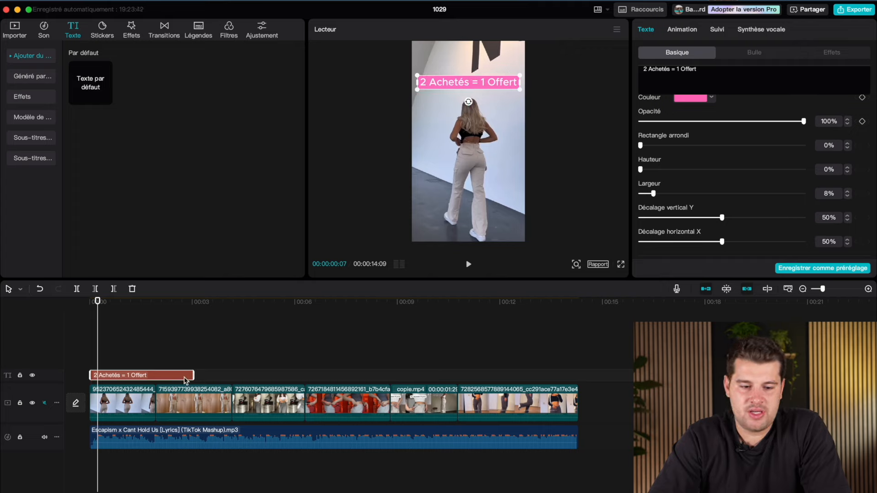
Step: Duplicate the "2 Achetés = 1 Offert" text layer onto a track above and align the copy with the timeline start
key(super+v)
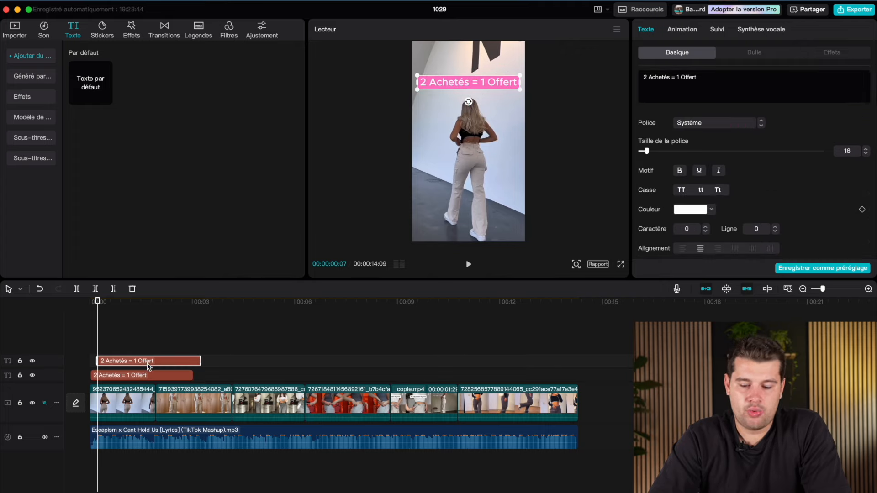
key(Delete)
click(131, 374)
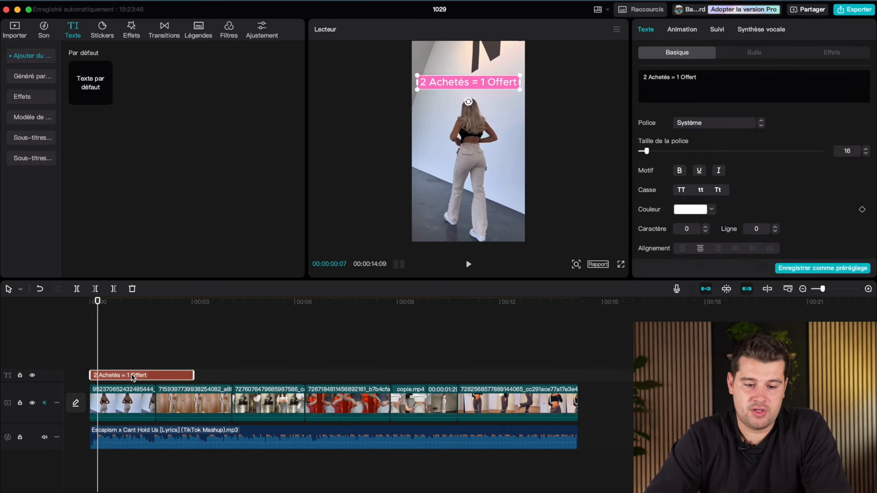
key(super+v)
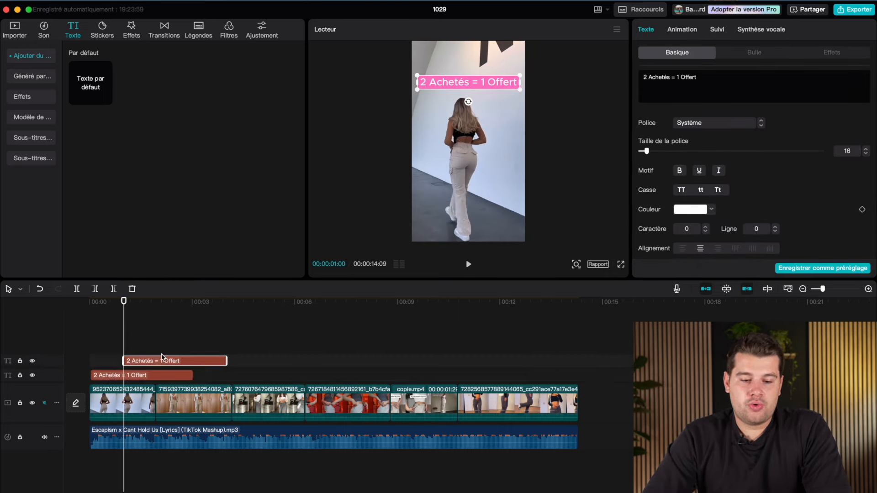
drag(164, 359, 127, 363)
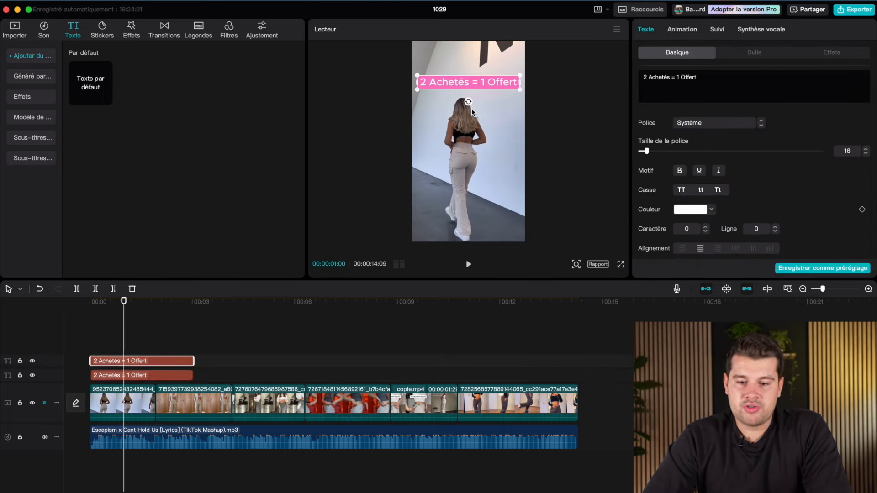
Step: Place the copied text directly above the original offer text in the frame, horizontally centred
click(446, 104)
click(167, 353)
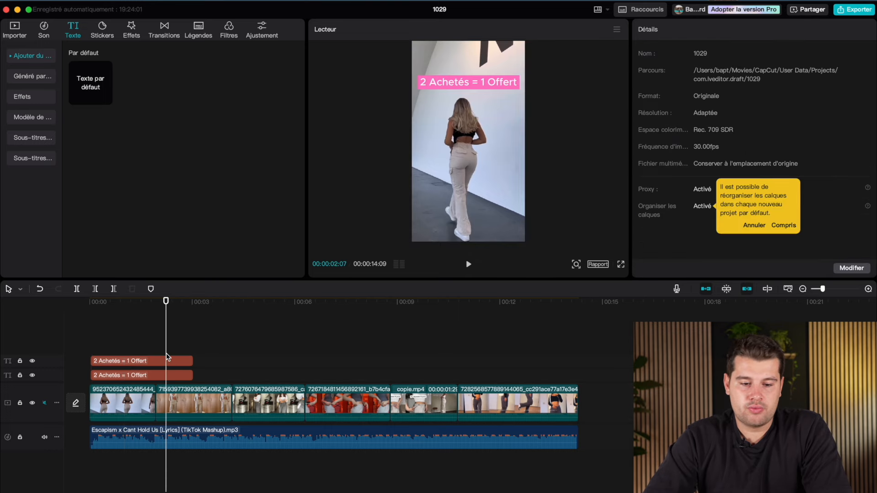
click(127, 347)
click(108, 359)
mouse_move(467, 84)
mouse_down()
mouse_move(464, 134)
mouse_move(455, 78)
mouse_move(466, 69)
mouse_up()
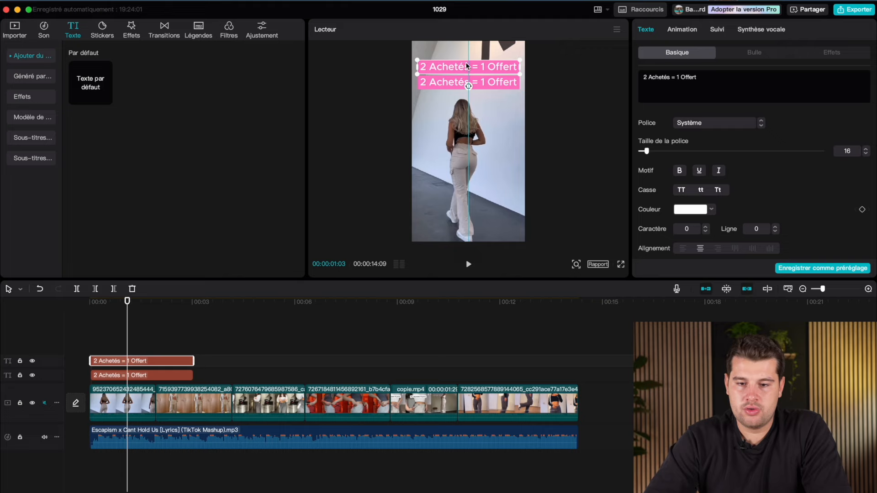
Step: Change the copied text's wording to "En ce moment :" and set its font size to 14
triple_click(676, 76)
text(E)
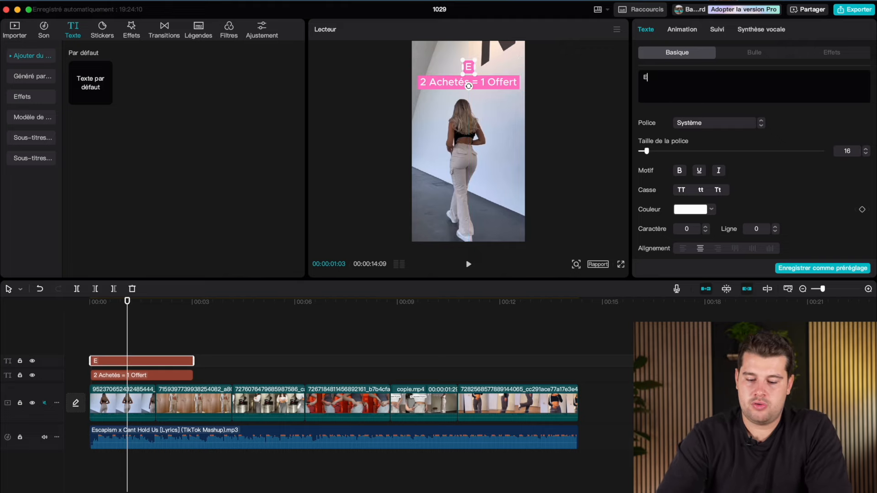
text(n ce moment :)
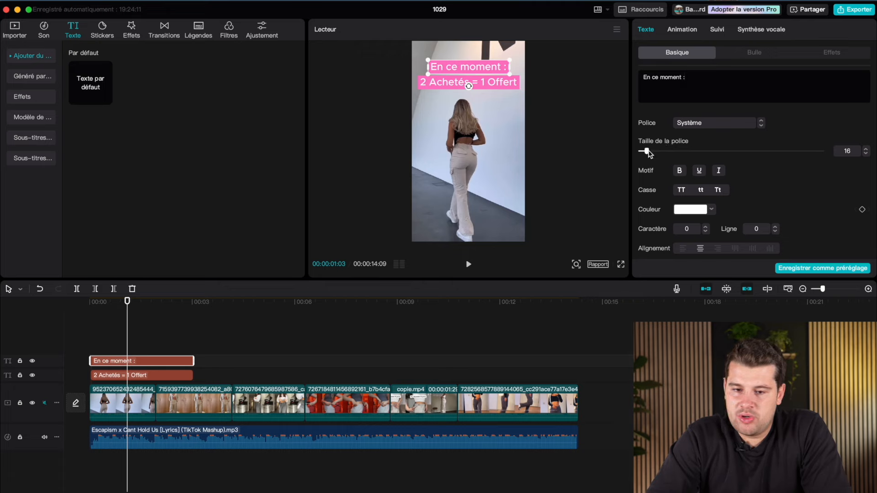
drag(648, 151, 647, 150)
Step: Change the background colour of the "En ce moment :" text to white, FFFFFF
scroll(685, 165, down, 3)
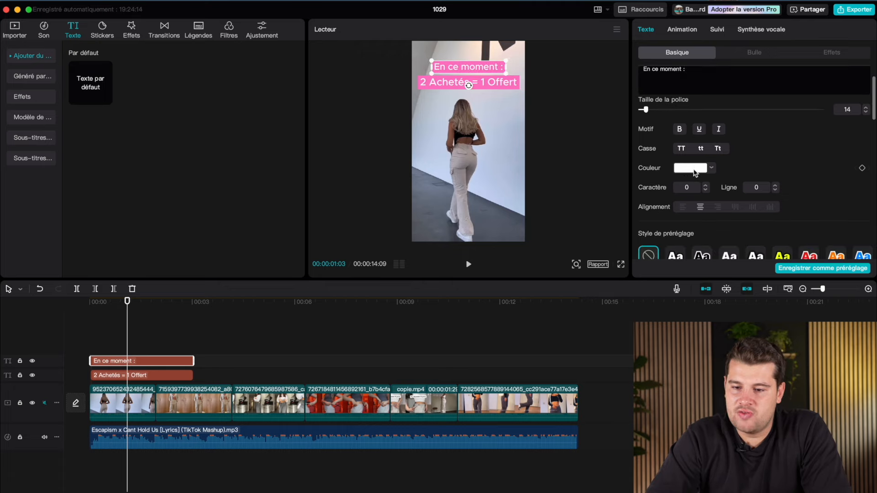
scroll(694, 173, down, 5)
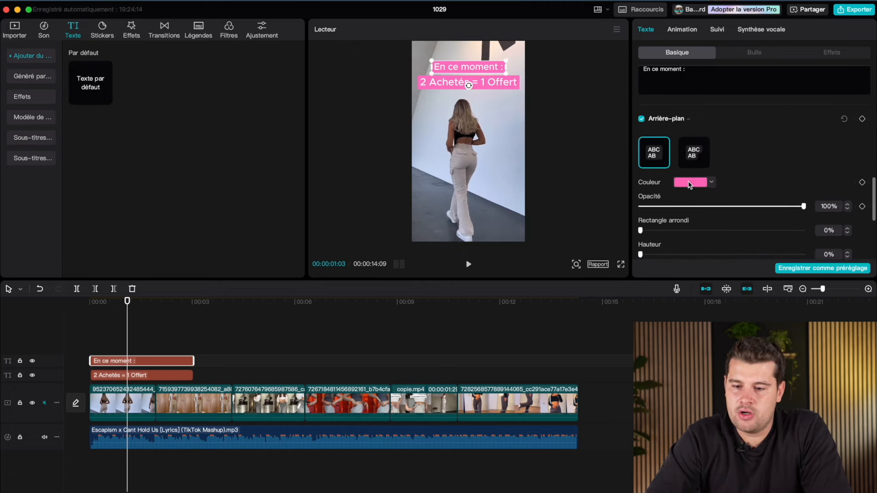
click(692, 182)
drag(681, 222, 626, 196)
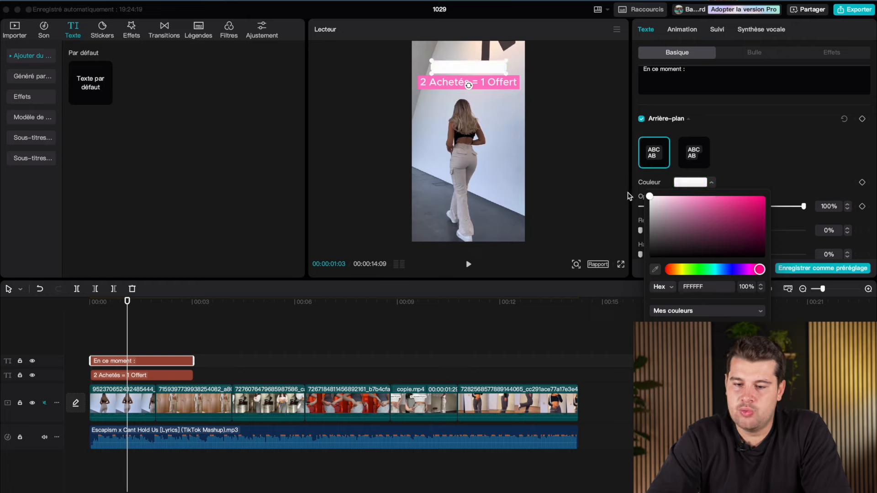
click(676, 180)
Step: Set the letter colour of the "En ce moment :" text to the same pink as the offer's background
scroll(694, 178, up, 6)
click(691, 189)
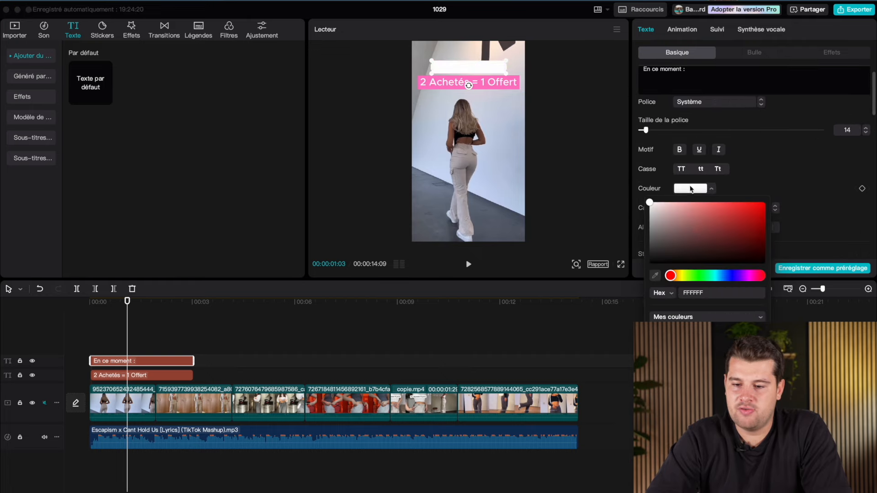
click(616, 211)
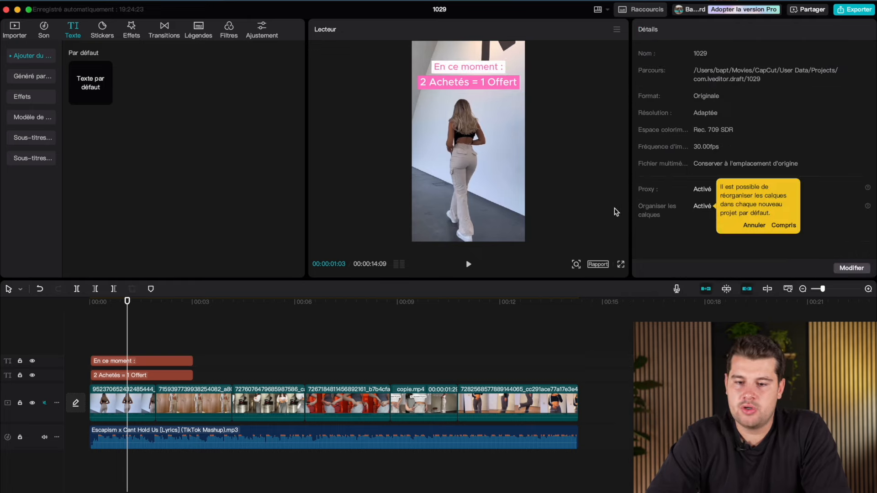
Step: Trim both text layers so they end with the first video clip
click(487, 67)
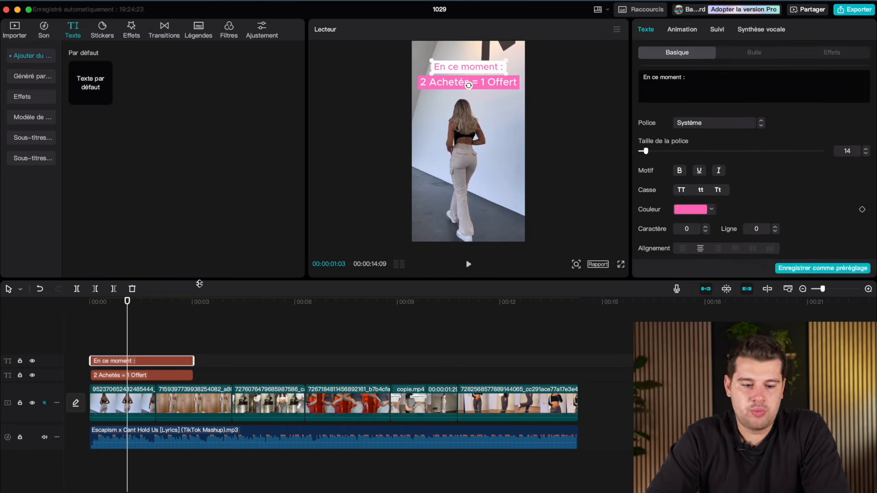
drag(194, 360, 155, 375)
scroll(155, 375, up, 5)
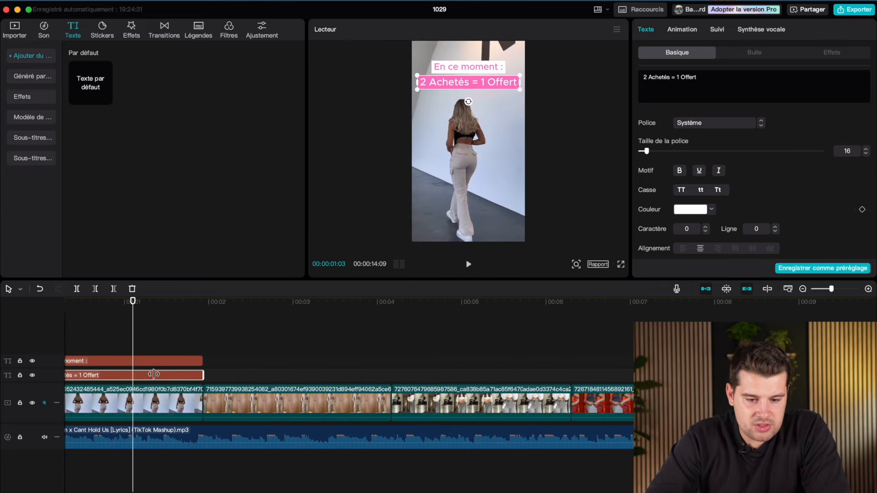
scroll(154, 374, up, 2)
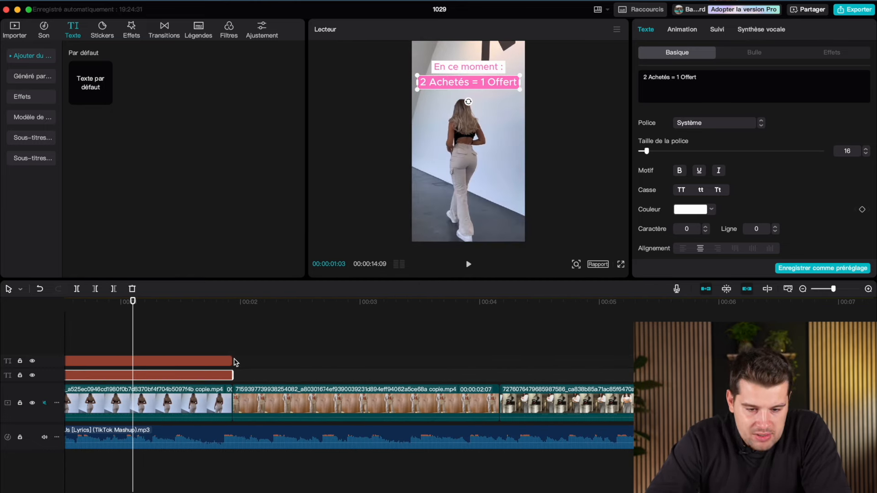
Step: Play the cut from the first clip to the second to check where the two text layers end
click(234, 362)
click(234, 362)
click(218, 349)
key(space)
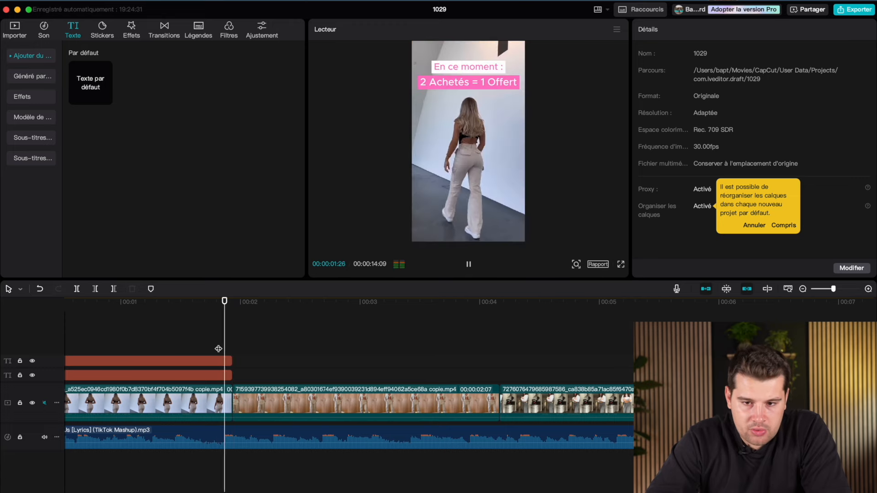
click(201, 346)
key(space)
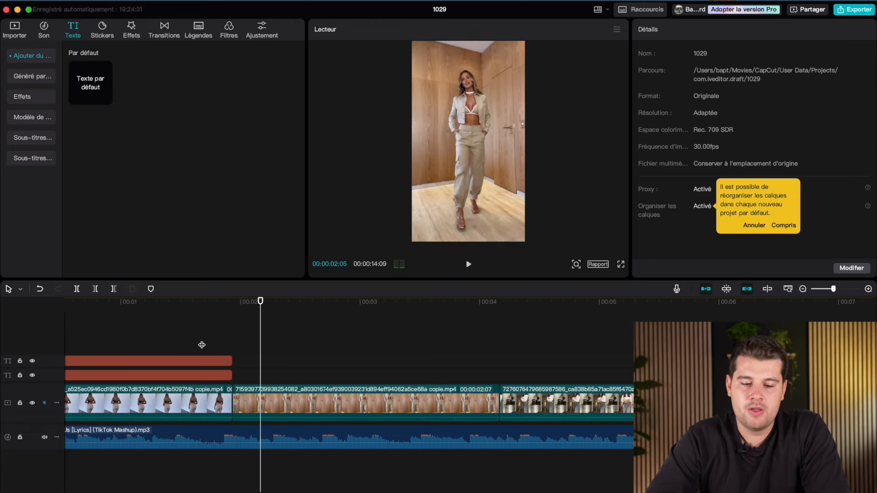
Step: Duplicate the "2 Achetés = 1 Offert" text at the start of the second clip and move it to the lower part of the frame
scroll(202, 345, down, 3)
click(146, 377)
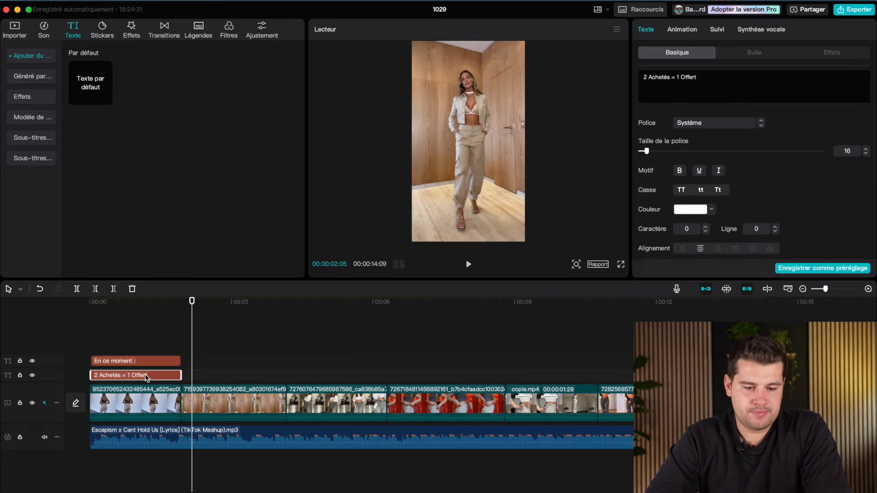
key(super+v)
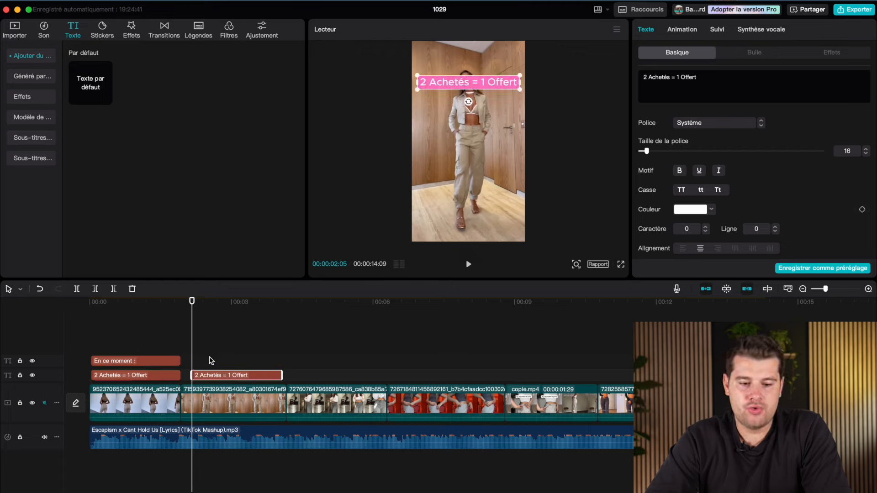
drag(221, 380, 211, 377)
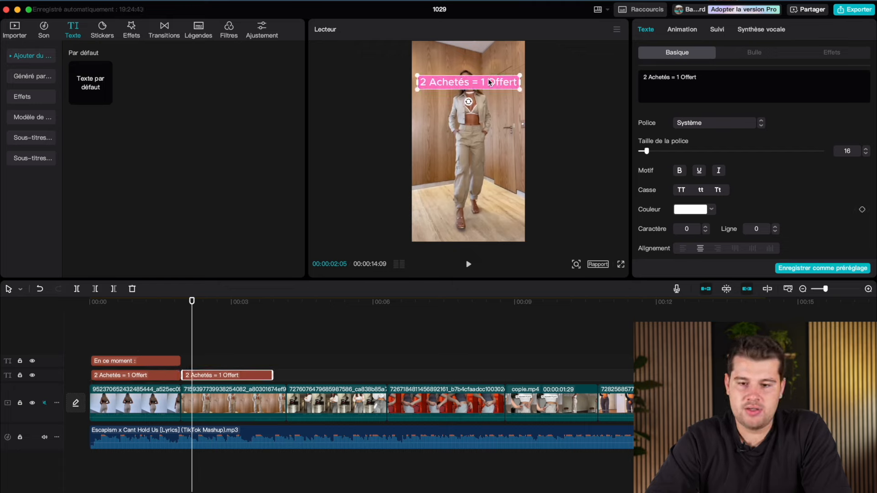
drag(487, 82, 490, 195)
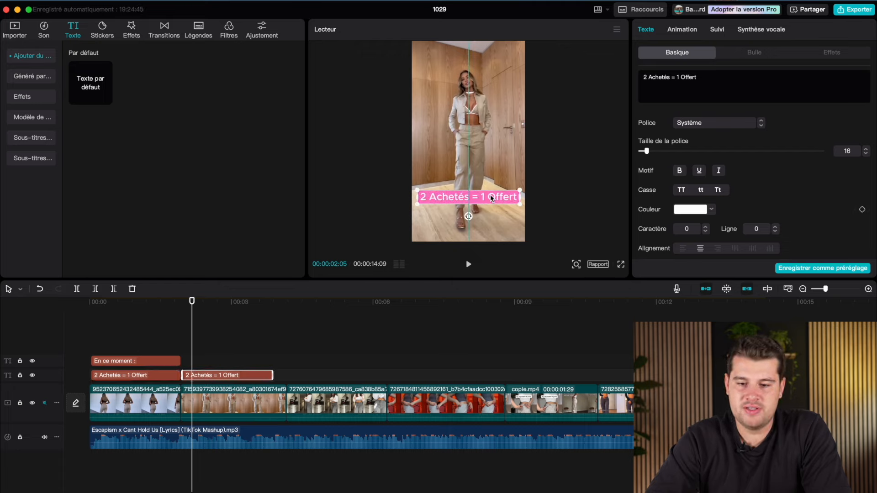
Step: Change the copied text's wording to "S'ajuste avec toutes vos tenues" and narrow its box so it wraps onto two lines
triple_click(660, 72)
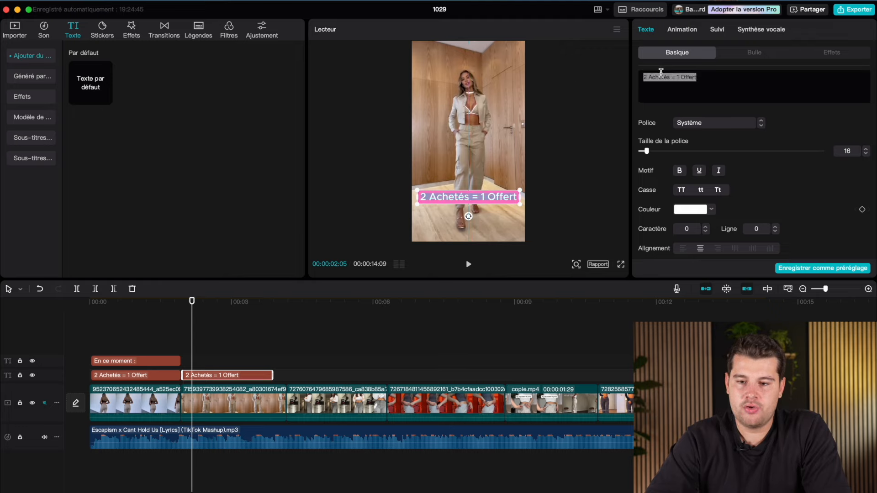
text(S'ajuste)
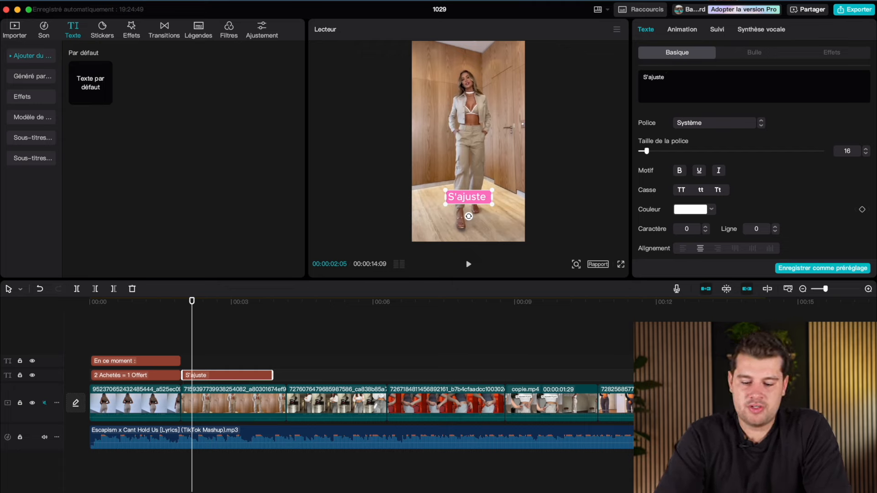
text( avec toutes v)
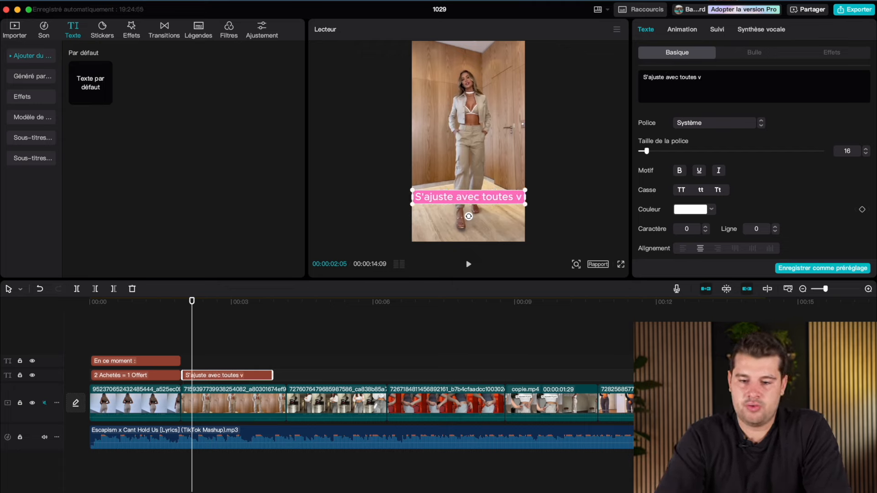
text(os tenus)
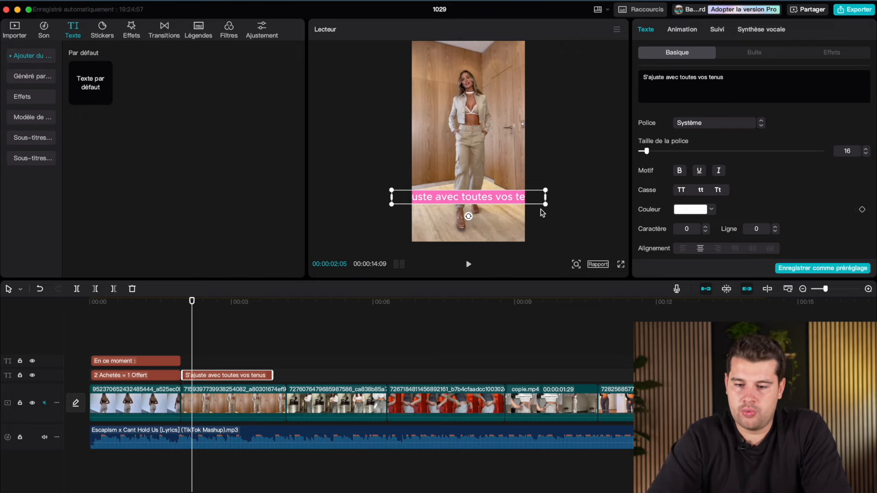
drag(546, 196, 474, 222)
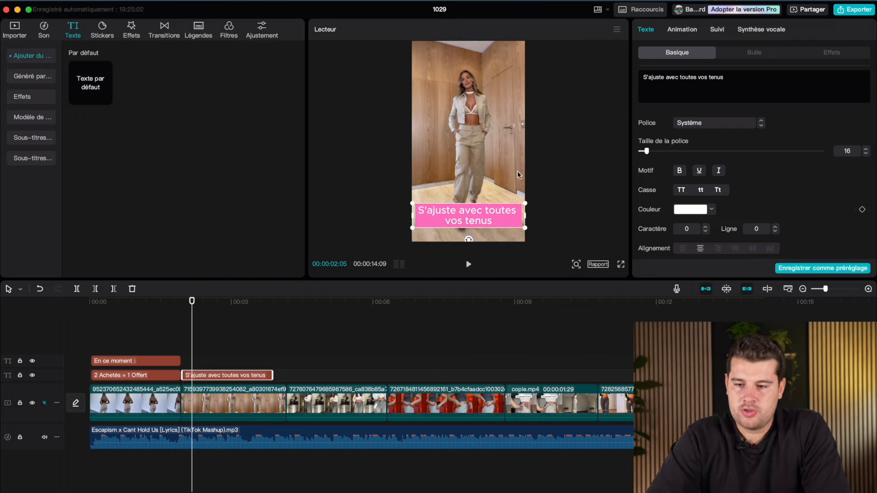
click(720, 78)
text(e)
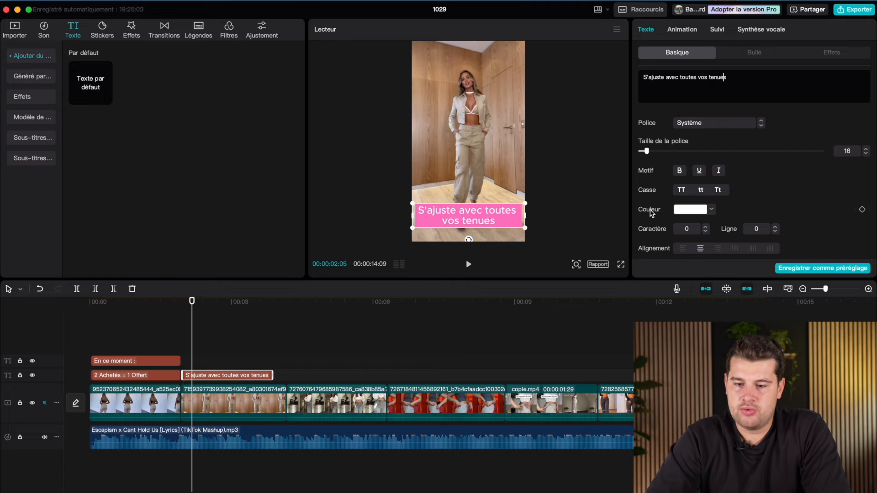
Step: Switch the two-line text's background to the style that follows each line, with height 14% and width 34%
scroll(691, 194, down, 10)
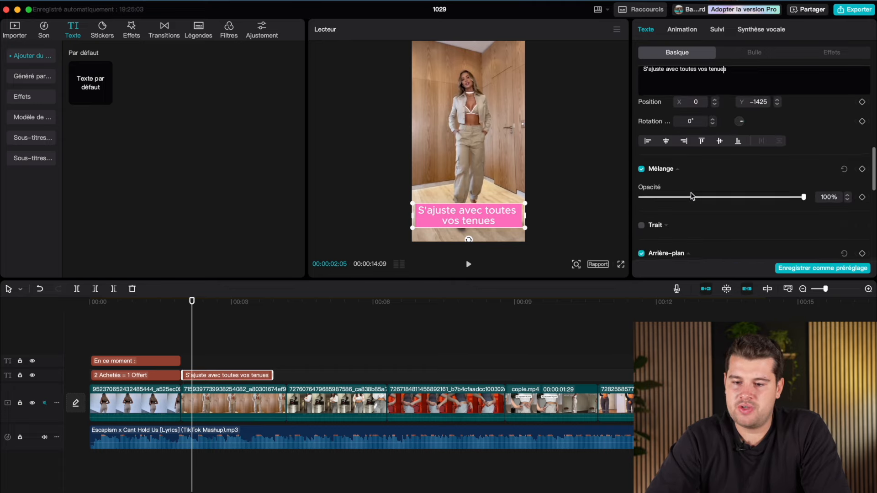
scroll(691, 195, down, 4)
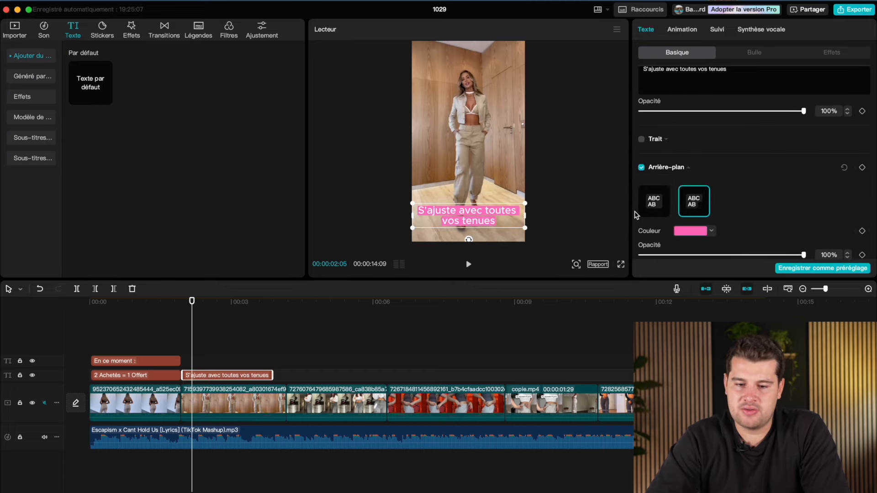
scroll(671, 188, down, 5)
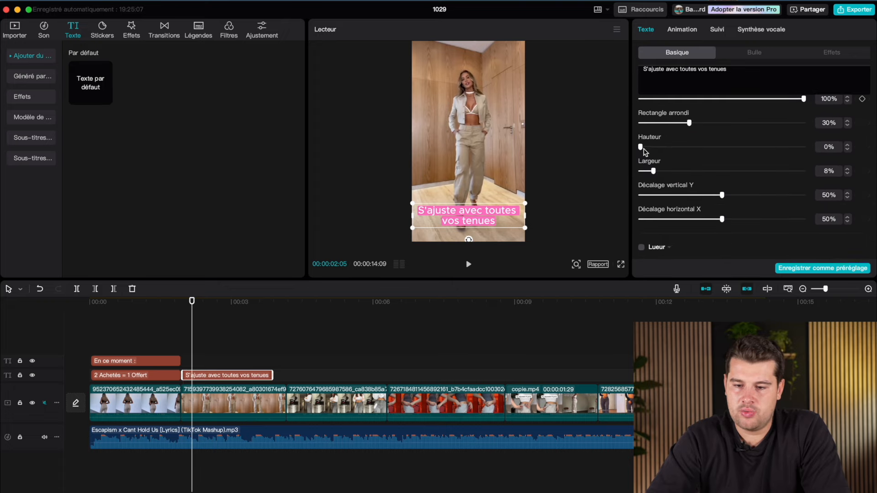
drag(641, 147, 660, 147)
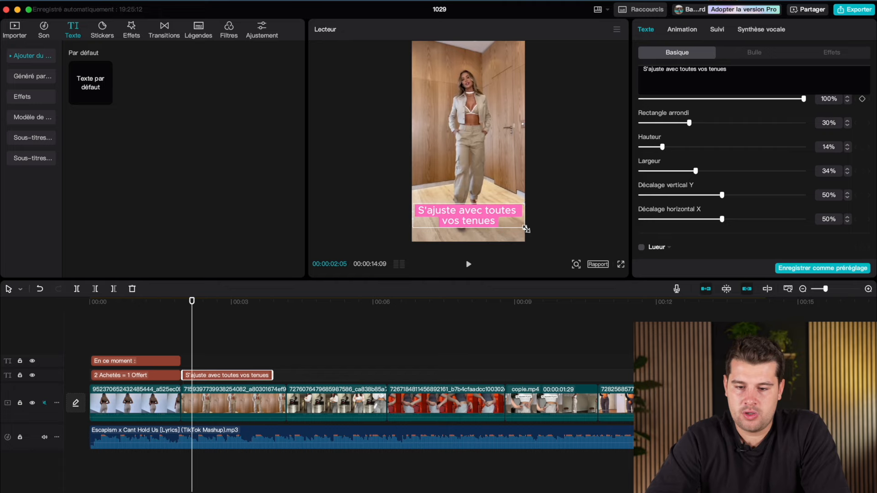
Step: Scale the "S'ajuste avec toutes vos tenues" text down slightly and extend its layer towards the end of the second clip
drag(526, 229, 521, 226)
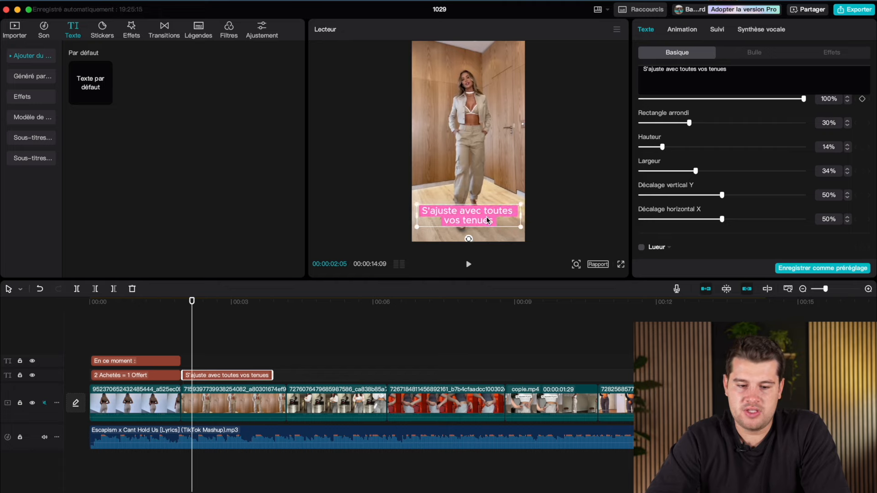
drag(275, 374, 241, 360)
click(266, 360)
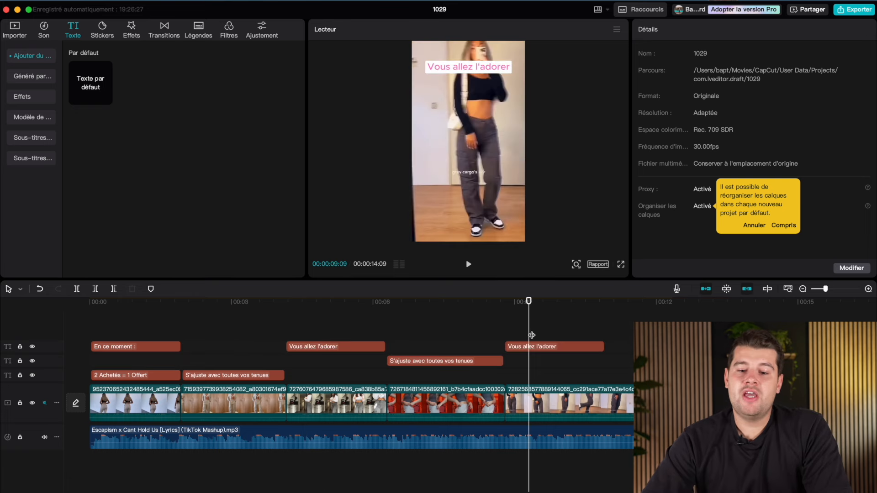
Step: Move the "Vous allez l'adorer" text on the last clip down to the lower part of the frame
drag(530, 337, 568, 335)
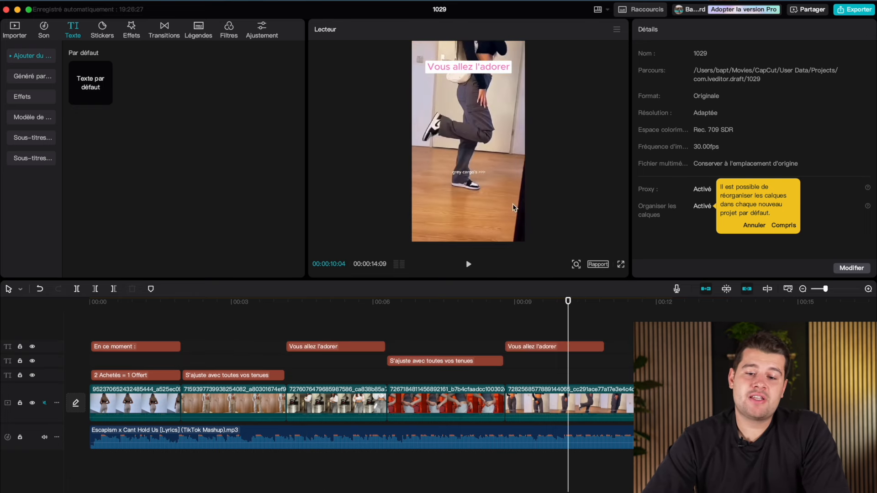
click(470, 65)
drag(464, 67, 471, 174)
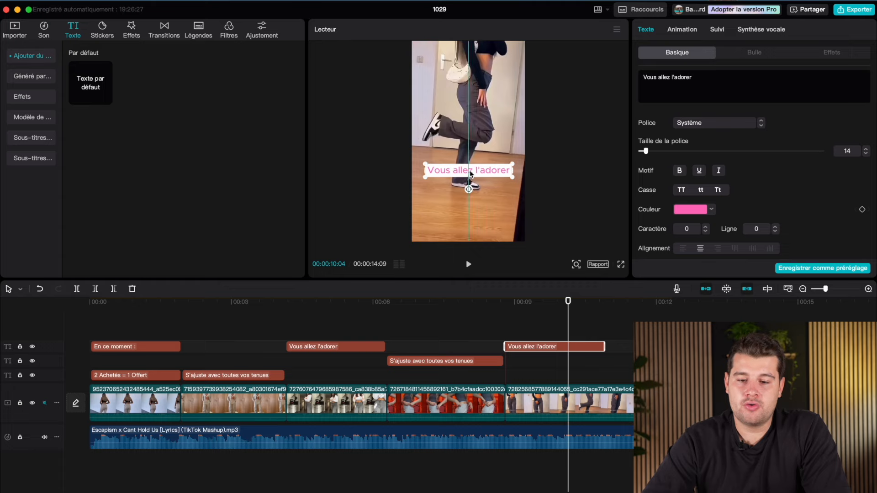
Step: Change the last clip's text to "Plus de 6 couleurs disponibles" and narrow its box so it wraps onto two lines
triple_click(666, 78)
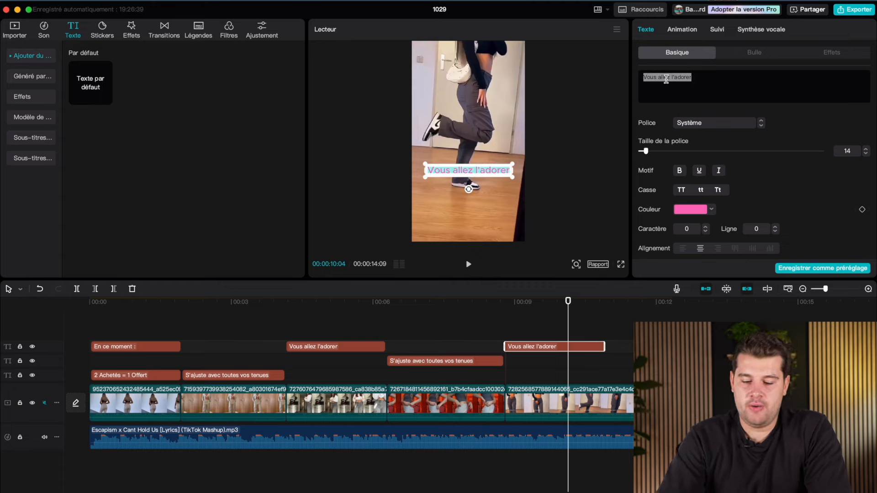
text(Plus)
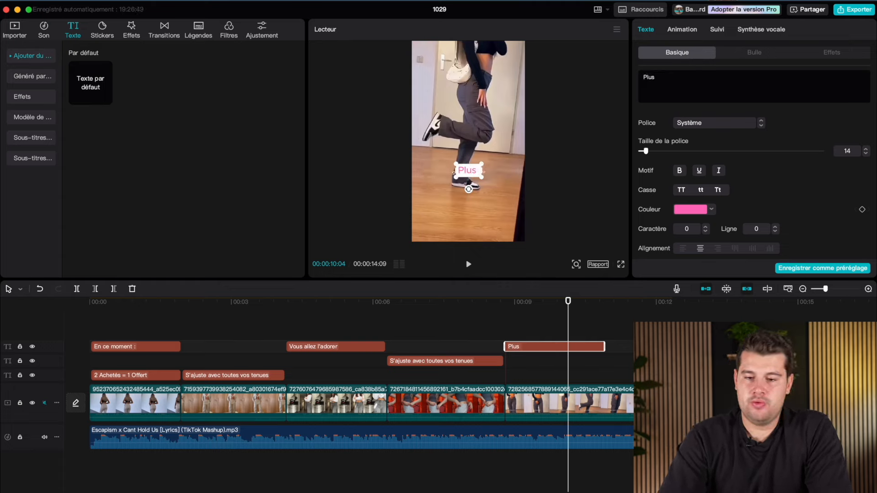
text( de 6 couleurs d)
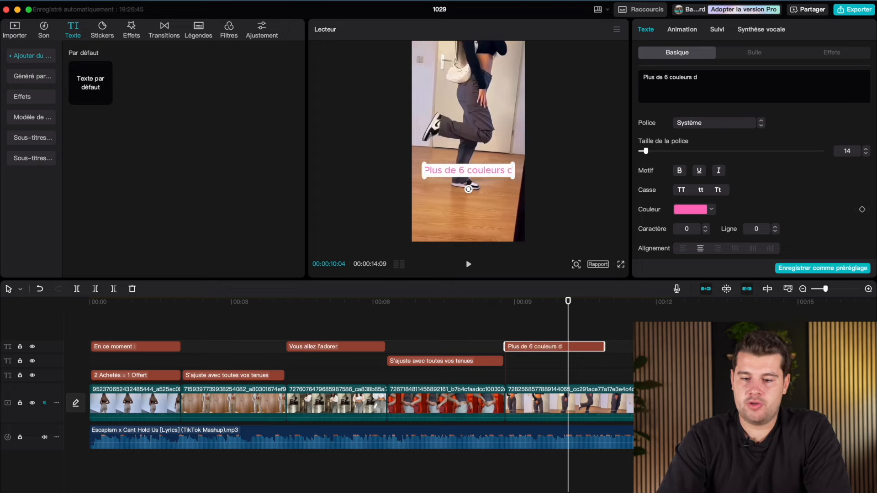
text(isponibles)
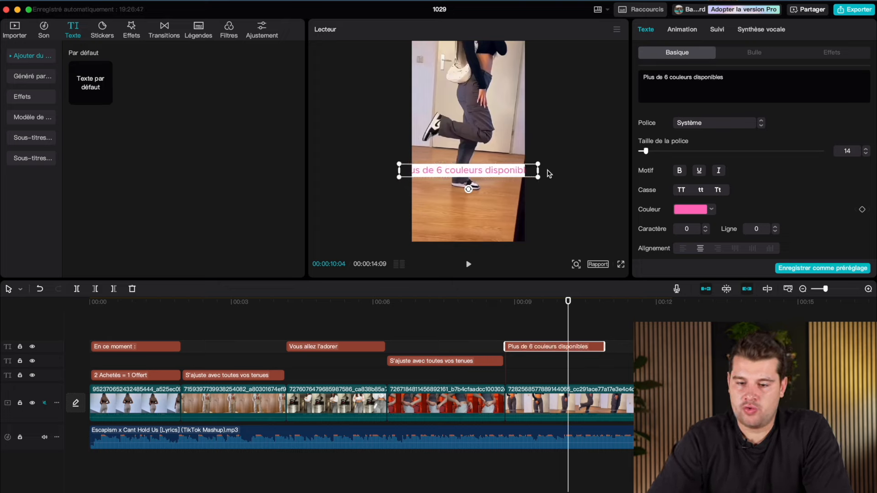
drag(538, 171, 492, 185)
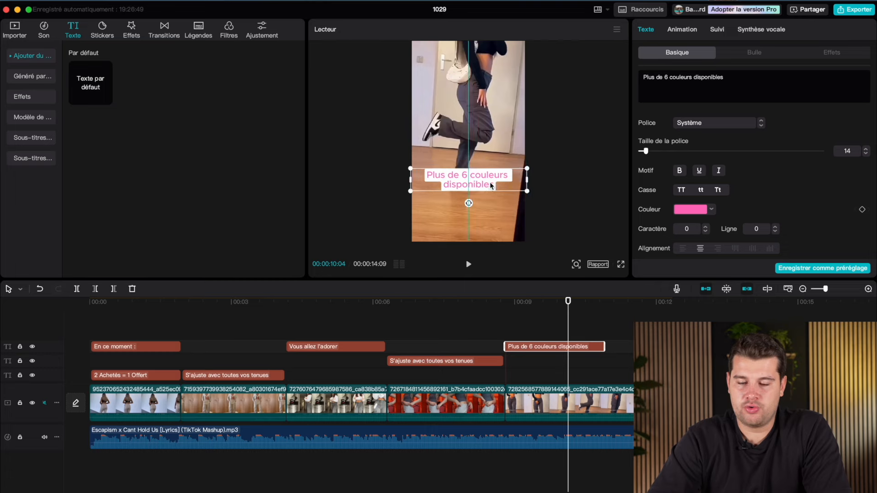
Step: Extend the "Plus de 6 couleurs disponibles" text layer to the end of the last clip at 00:00:12:10
click(537, 335)
drag(537, 336, 672, 336)
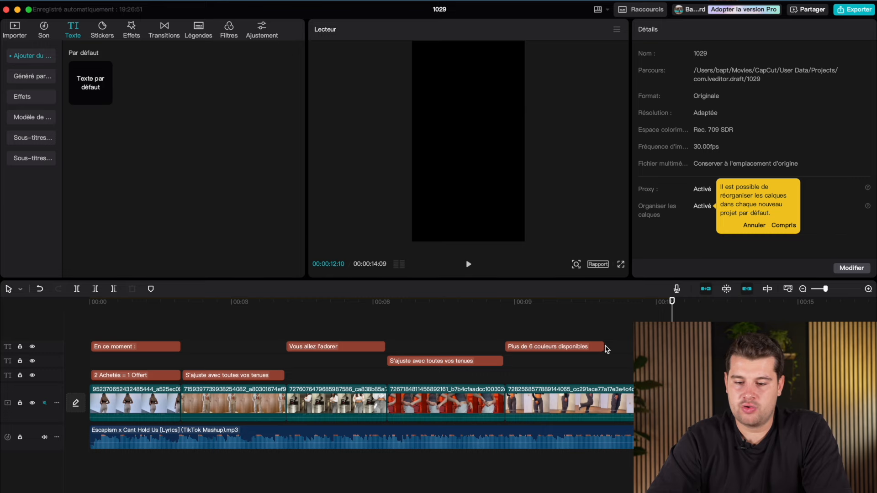
drag(603, 347, 672, 346)
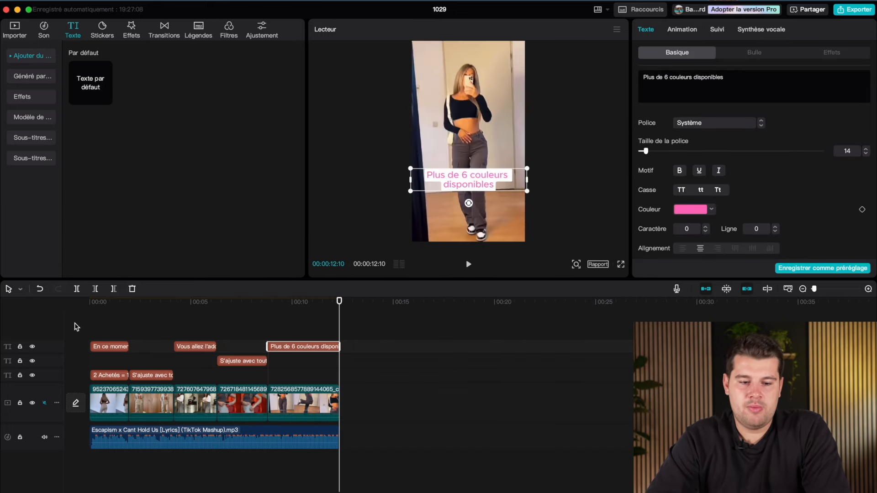
Step: Play the video from the beginning to review the clips, texts and music together
click(75, 324)
key(space)
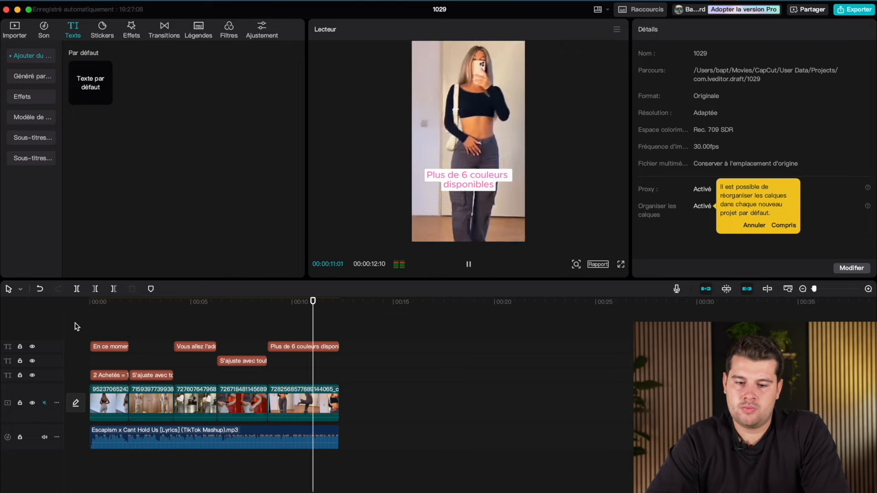
key(space)
Step: Apply an intro animation to the "En ce moment :" text, trying Zoom avant and choosing Type 1
scroll(160, 326, up, 3)
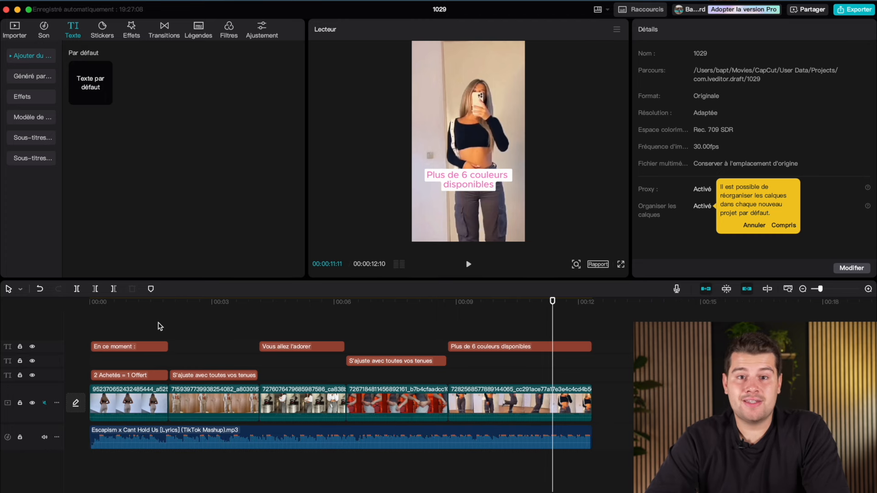
scroll(160, 326, up, 2)
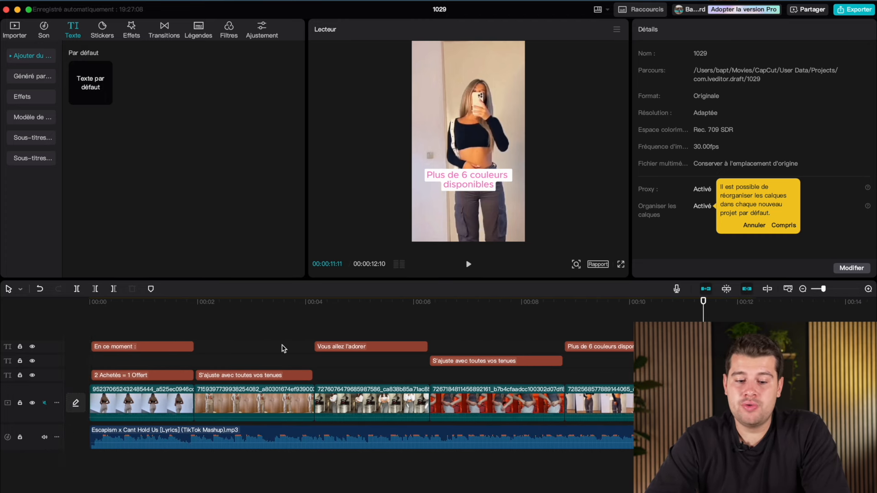
key(Home)
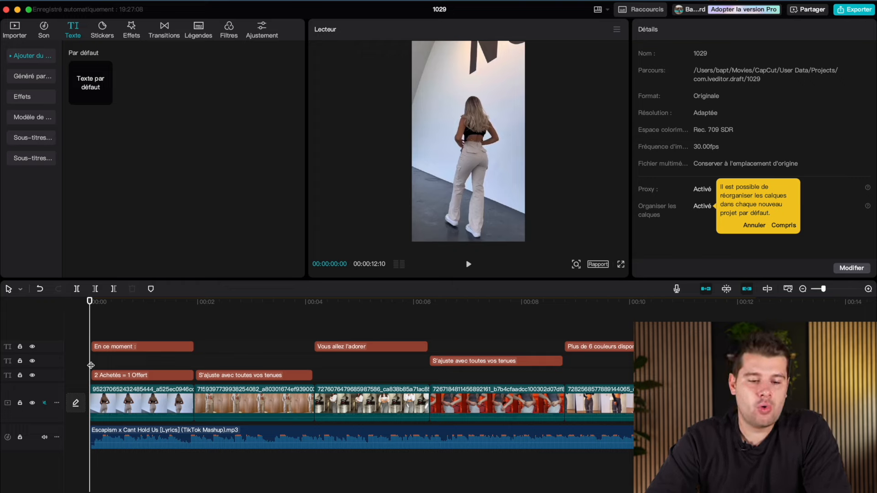
click(103, 347)
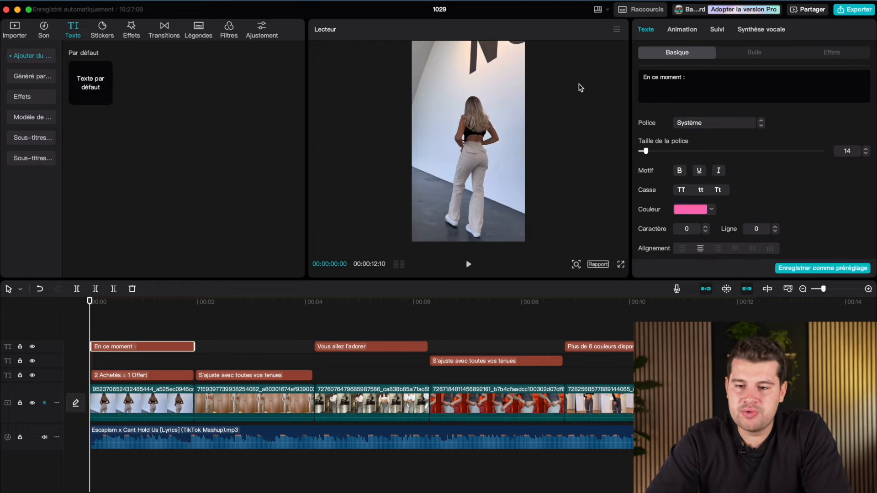
click(691, 32)
scroll(813, 201, down, 3)
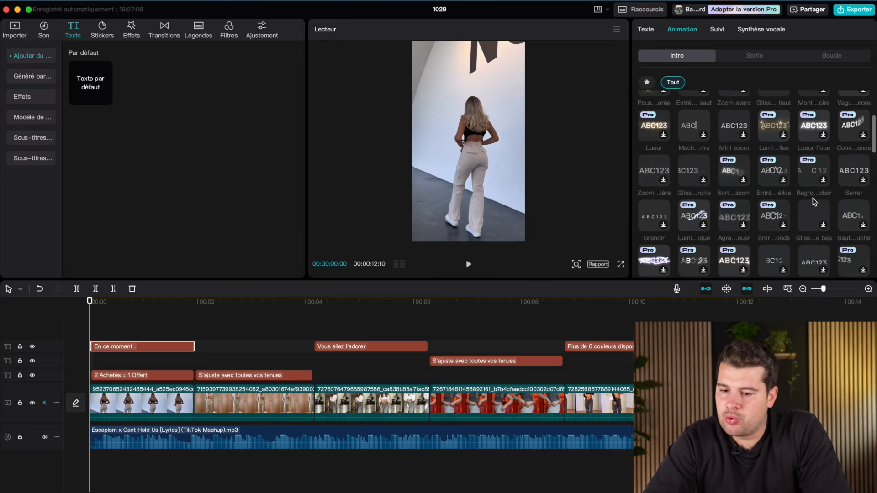
scroll(814, 204, up, 3)
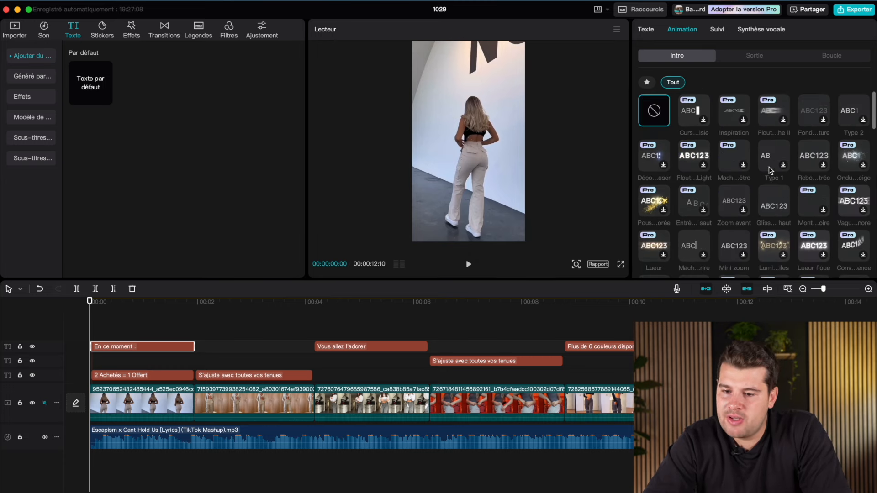
click(745, 209)
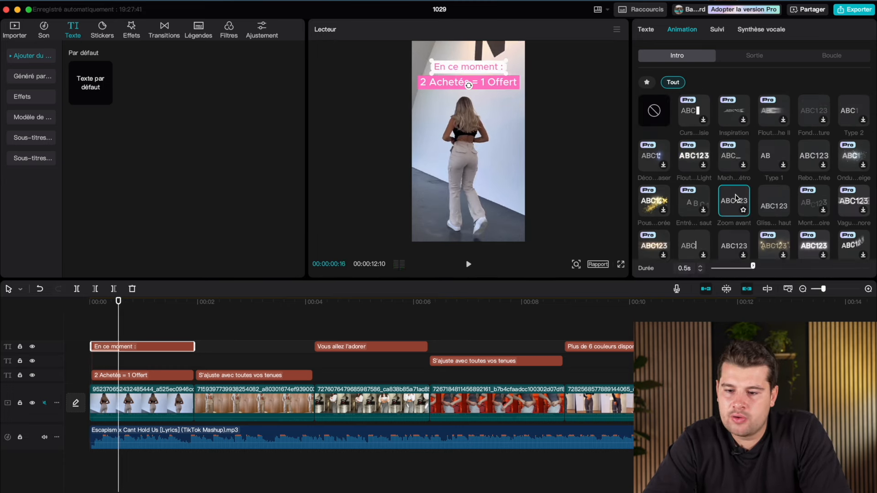
scroll(732, 223, down, 1)
scroll(731, 222, up, 1)
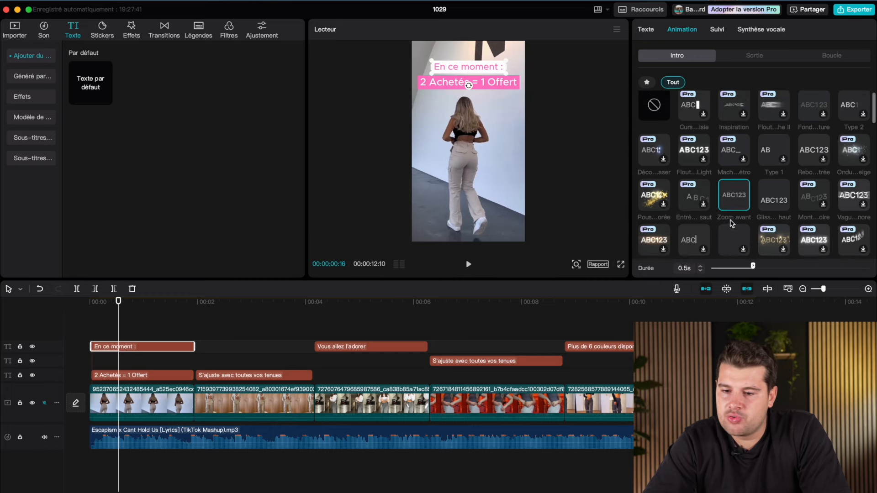
click(785, 150)
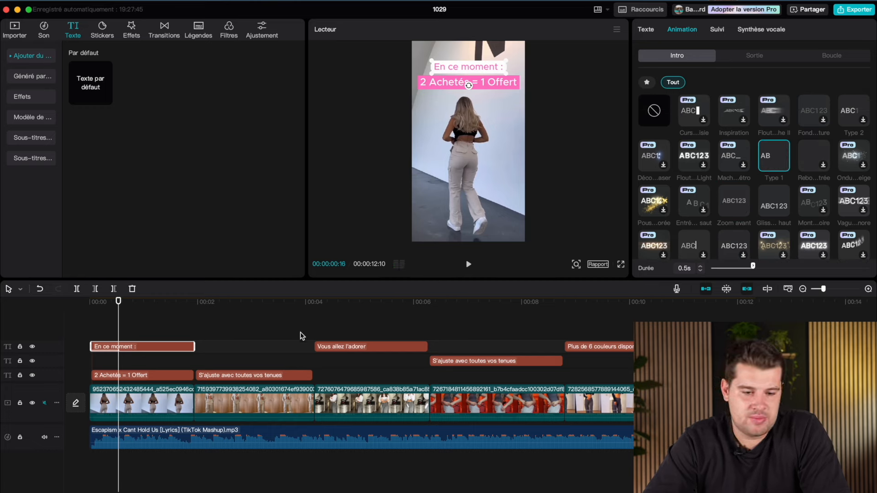
Step: Apply the slide-left exit animation ("Glis…uche") to the "En ce moment :" text
click(775, 57)
scroll(748, 162, down, 2)
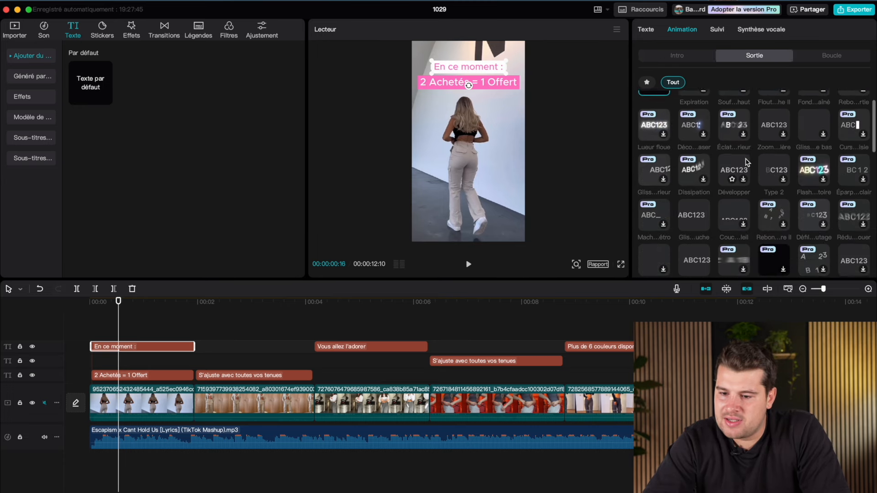
scroll(748, 162, down, 3)
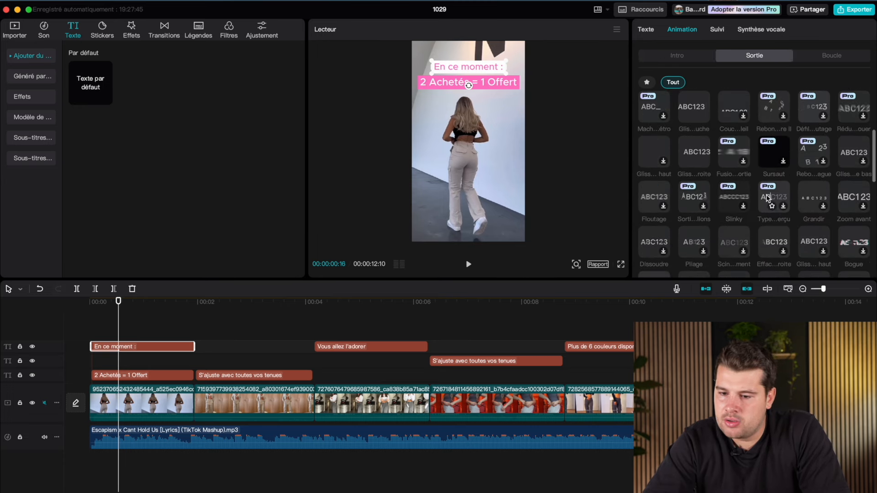
click(700, 113)
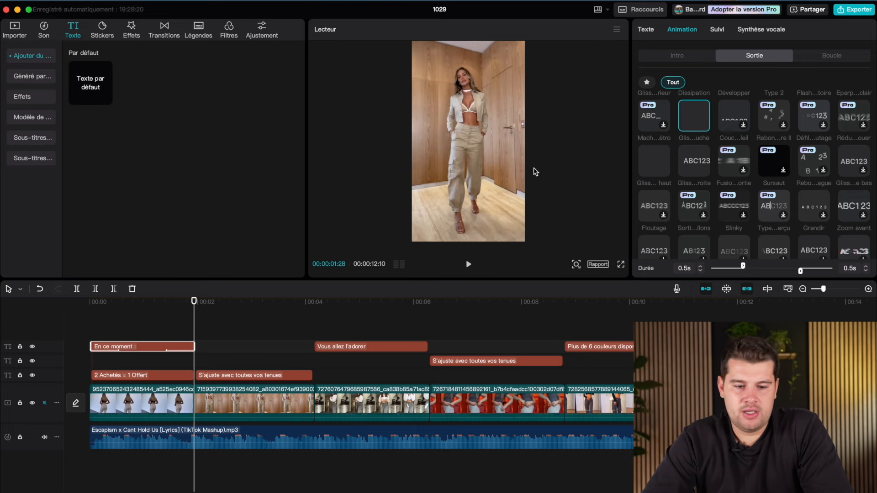